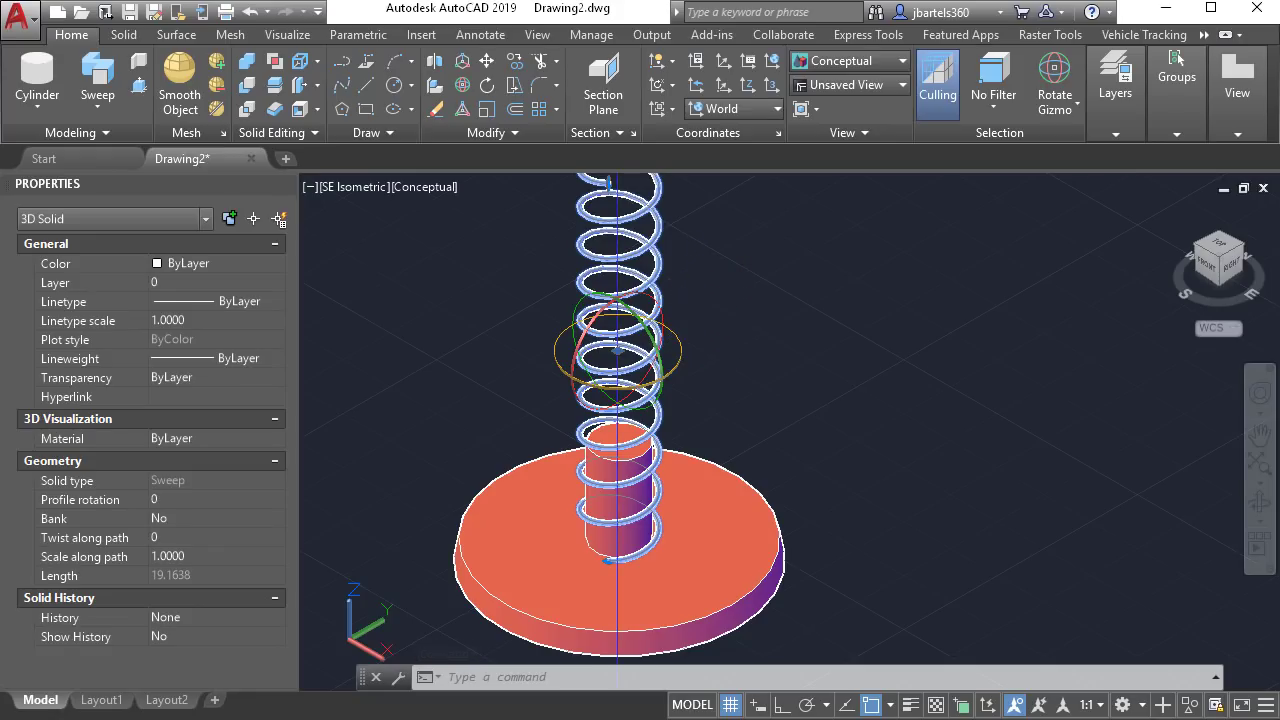
# Switch the selected spring's gizmo to Move and back to Rotate.
pyautogui.rightClick(680, 344)
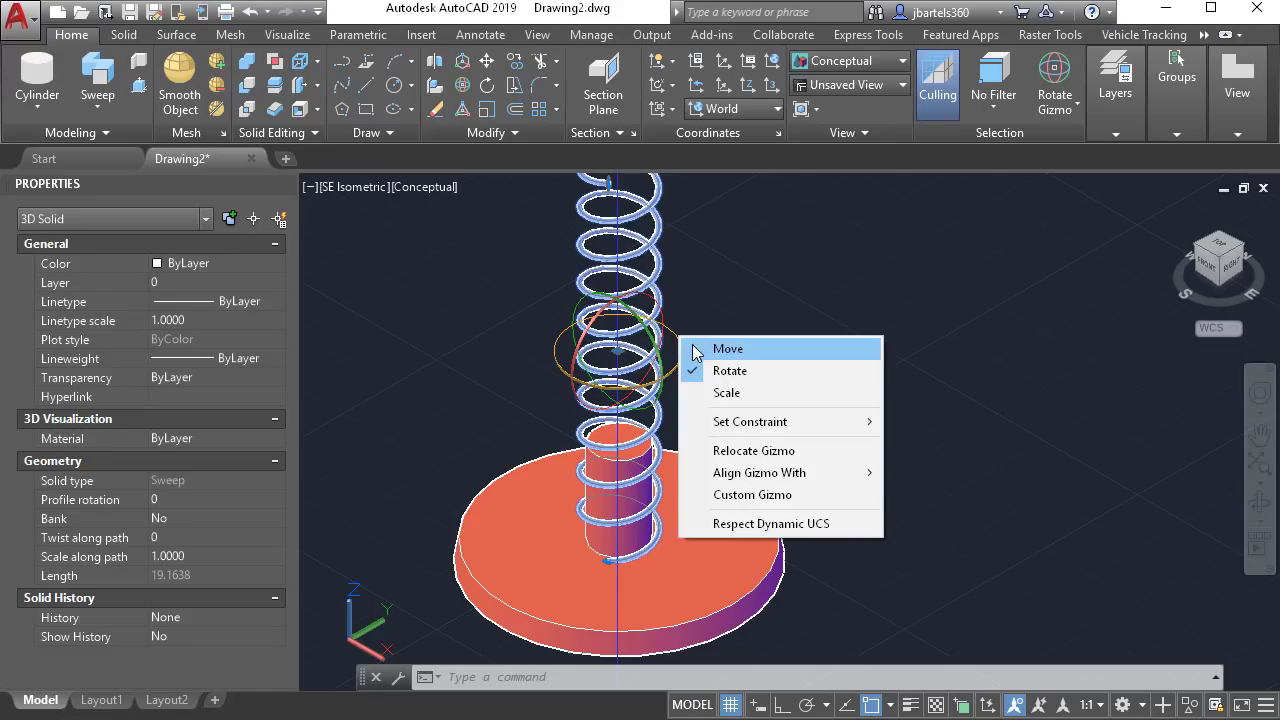
pyautogui.click(726, 349)
pyautogui.rightClick(640, 352)
pyautogui.click(688, 380)
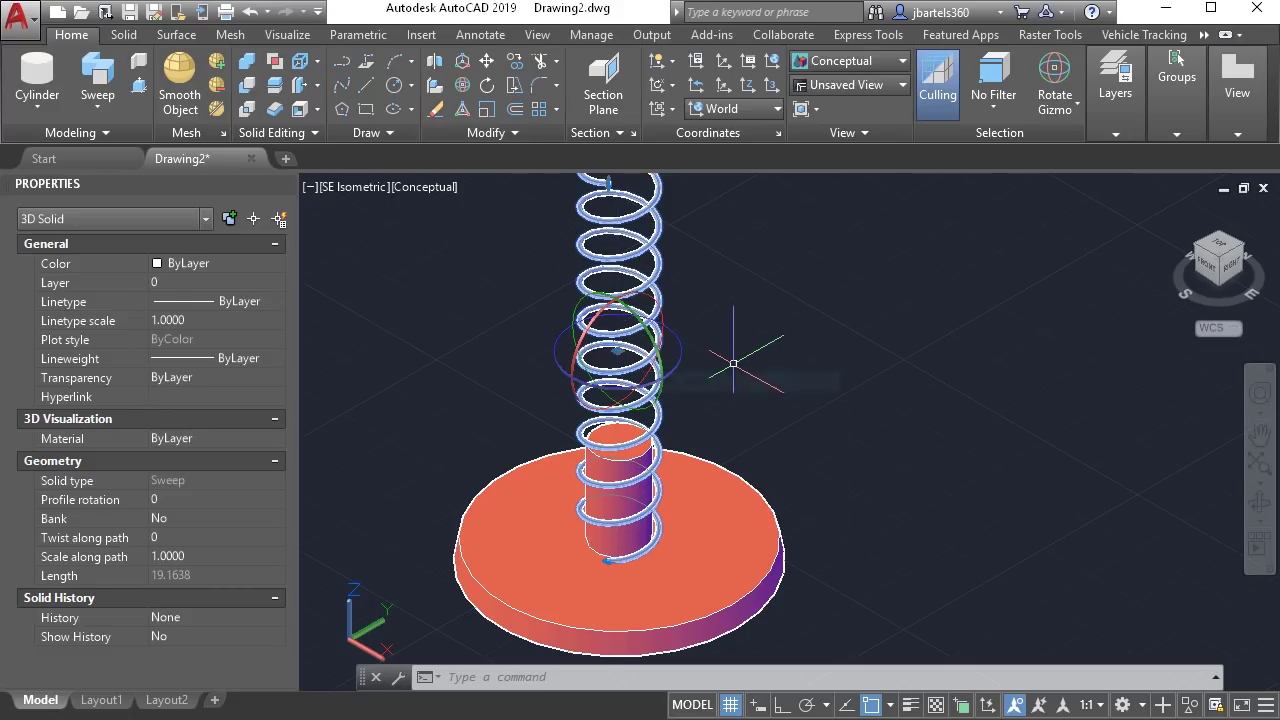
# Rotate the spring about its vertical axis with the gizmo, using Ortho to constrain the angle, and clear the selection.
pyautogui.click(676, 365)
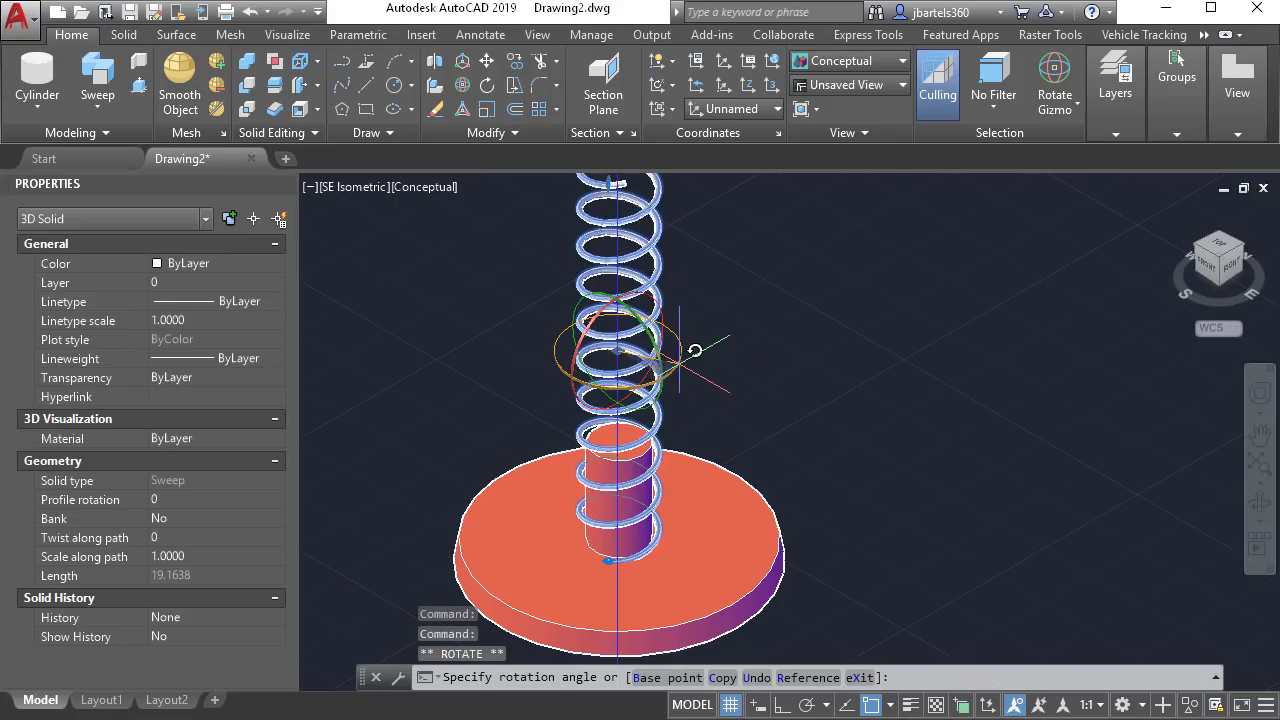
pyautogui.scroll(-2, 761, 274)
pyautogui.moveTo(761, 274); pyautogui.dragTo(731, 320, button='middle')
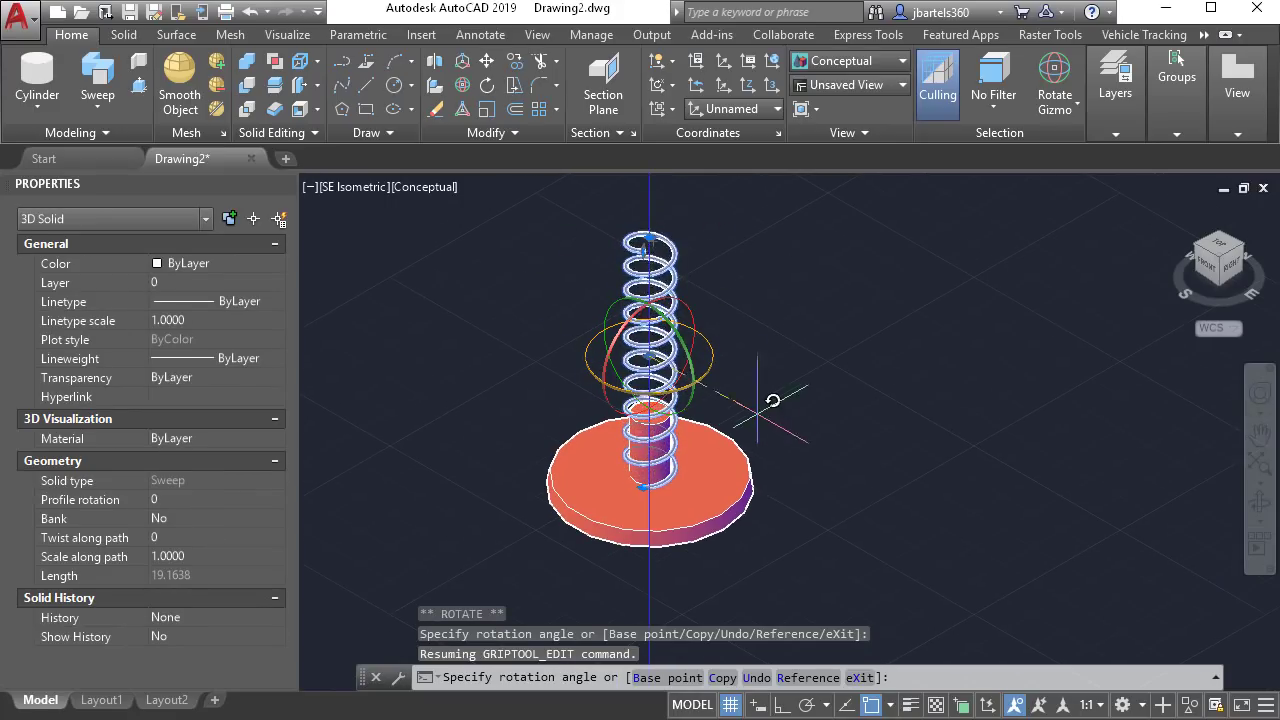
pyautogui.click(781, 704)
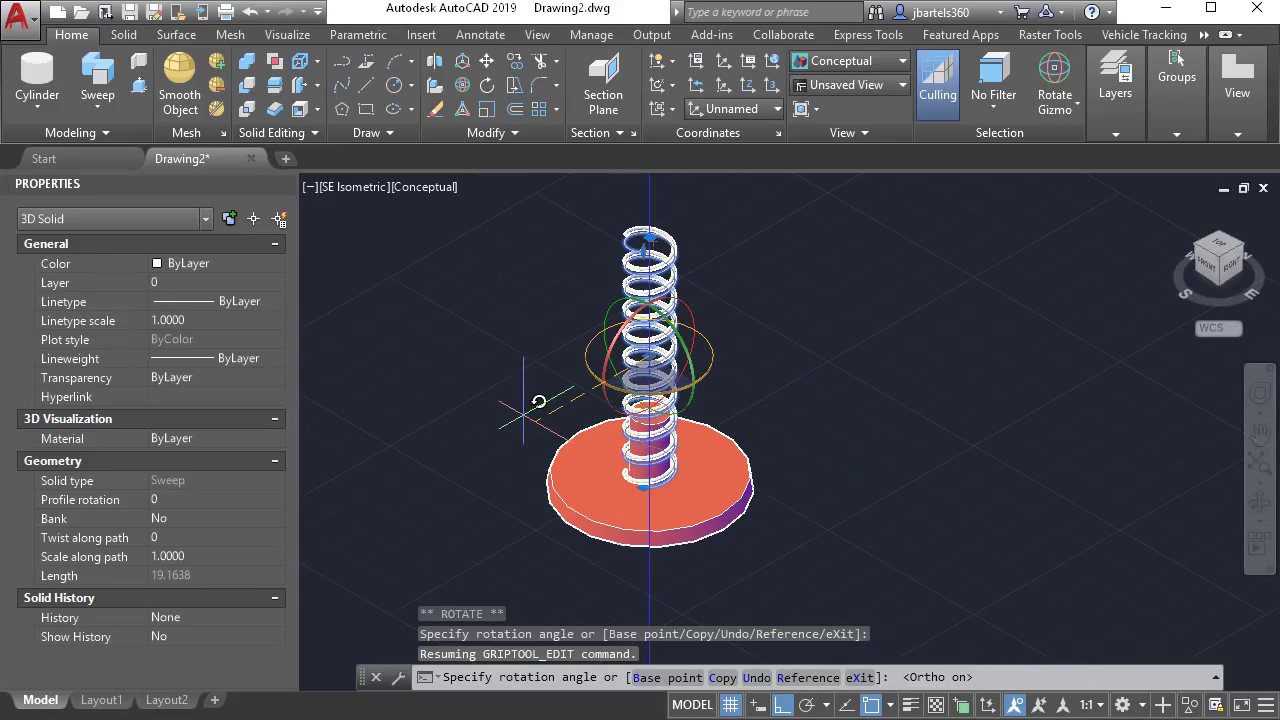
pyautogui.click(478, 318)
pyautogui.press('Escape')
pyautogui.press('Escape')
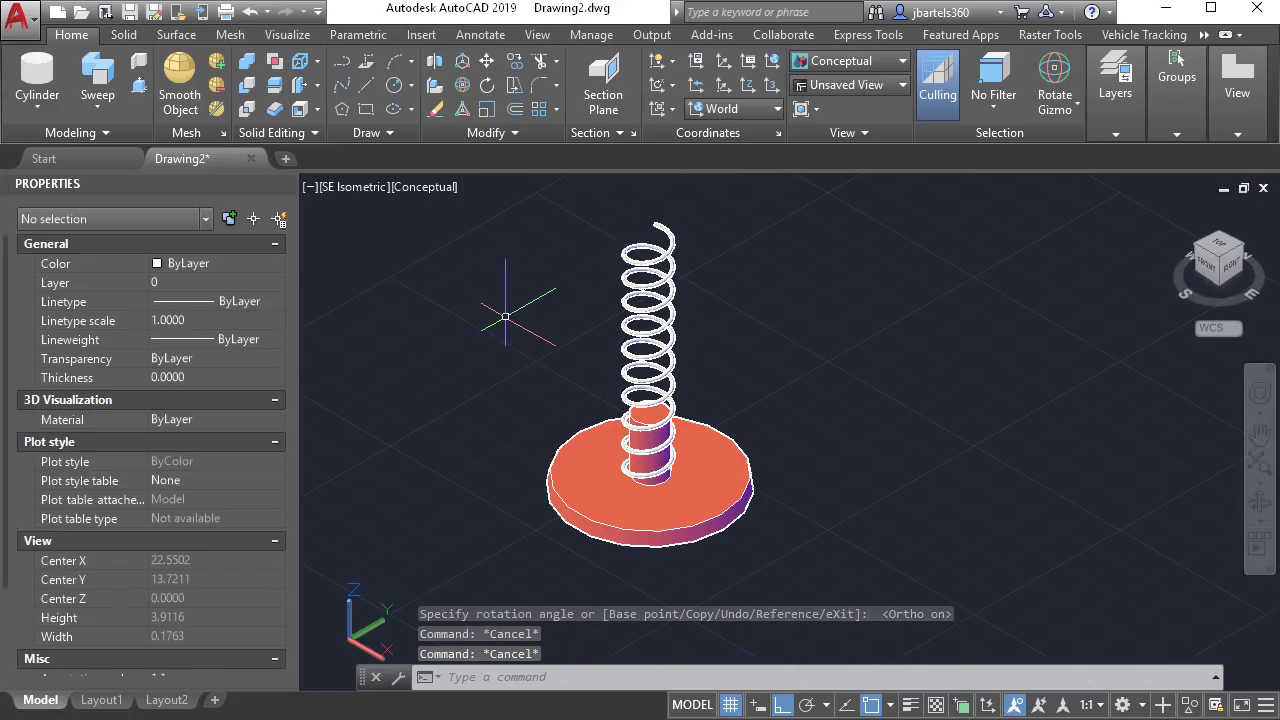
# Orient the view to Top with north facing up, leaving free space beside the round base.
pyautogui.click(1220, 248)
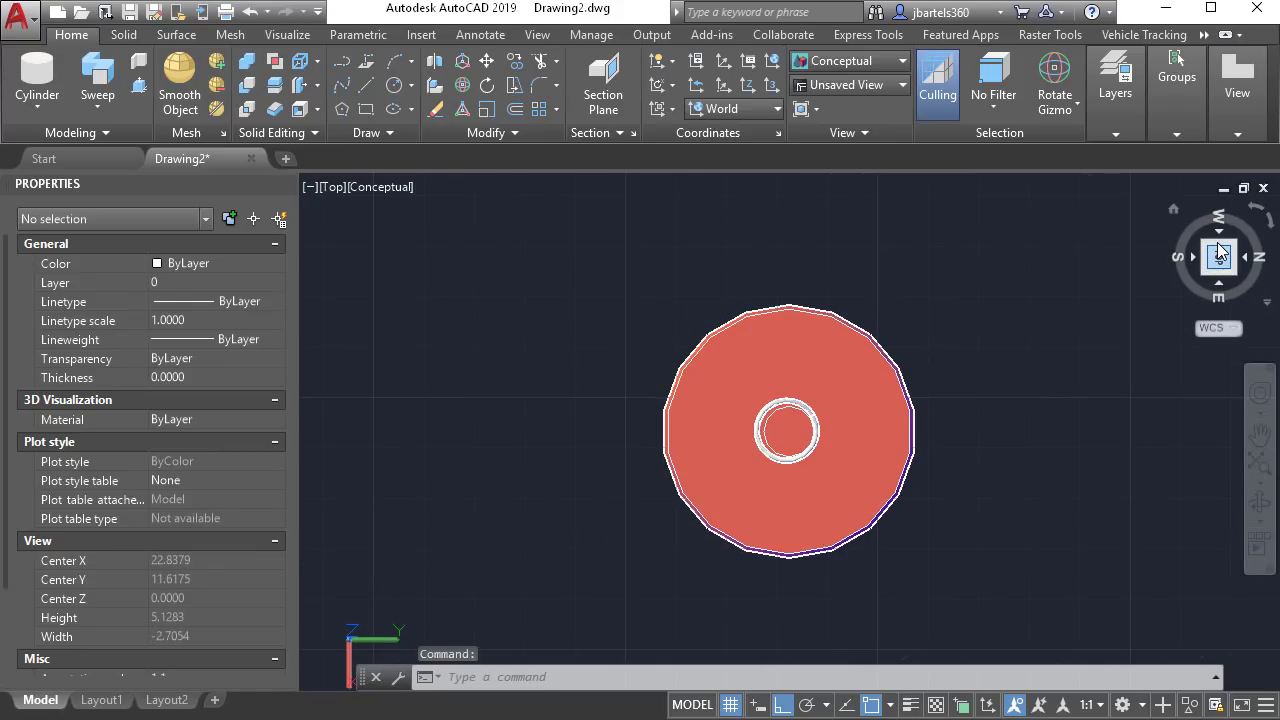
pyautogui.click(1257, 213)
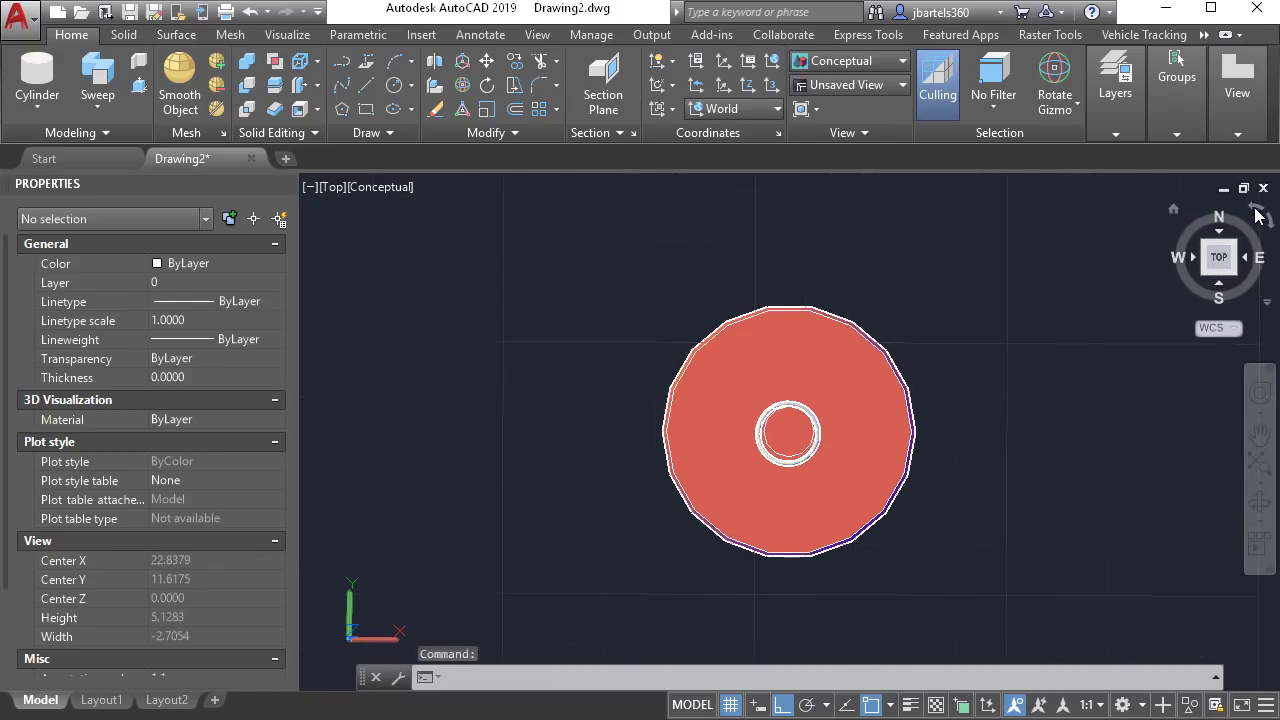
pyautogui.moveTo(1105, 392); pyautogui.dragTo(817, 380, button='middle')
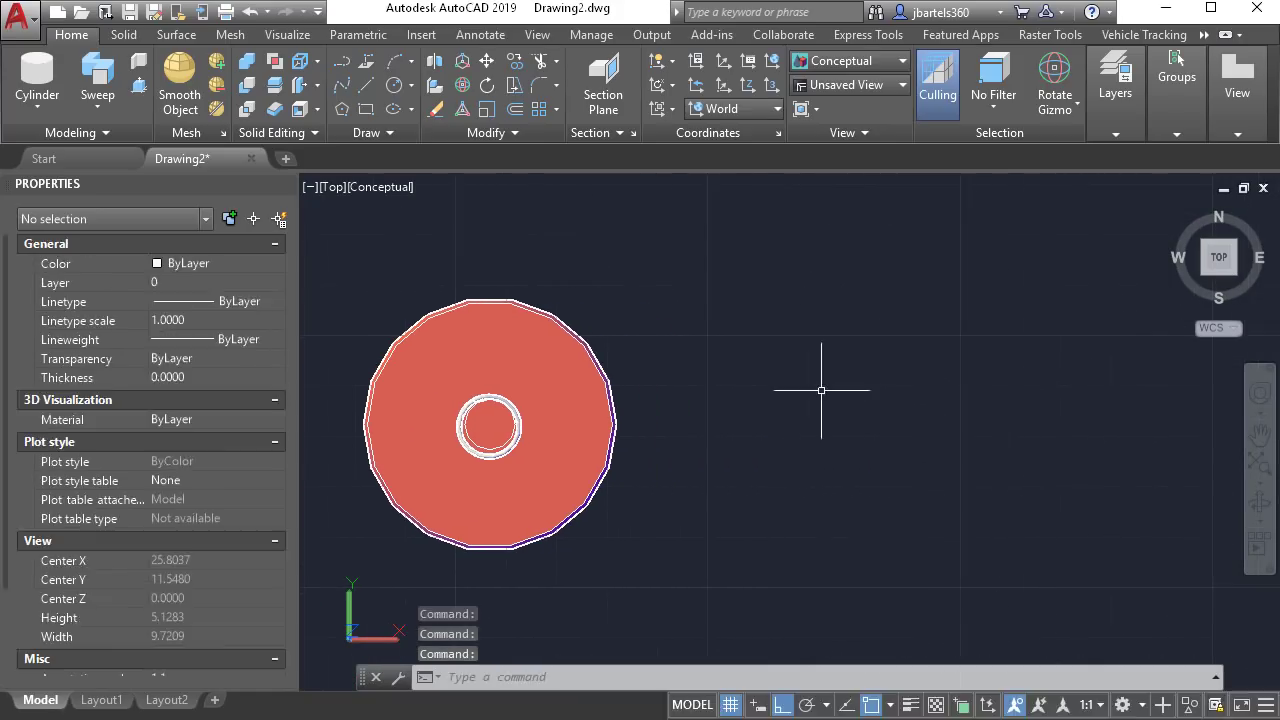
# Insert ninja-crop.jpg from the File Explorer ninja folder beside the round base, scaled to about 2.19 wide with 0 rotation.
pyautogui.hotkey('alt', 'Tab')
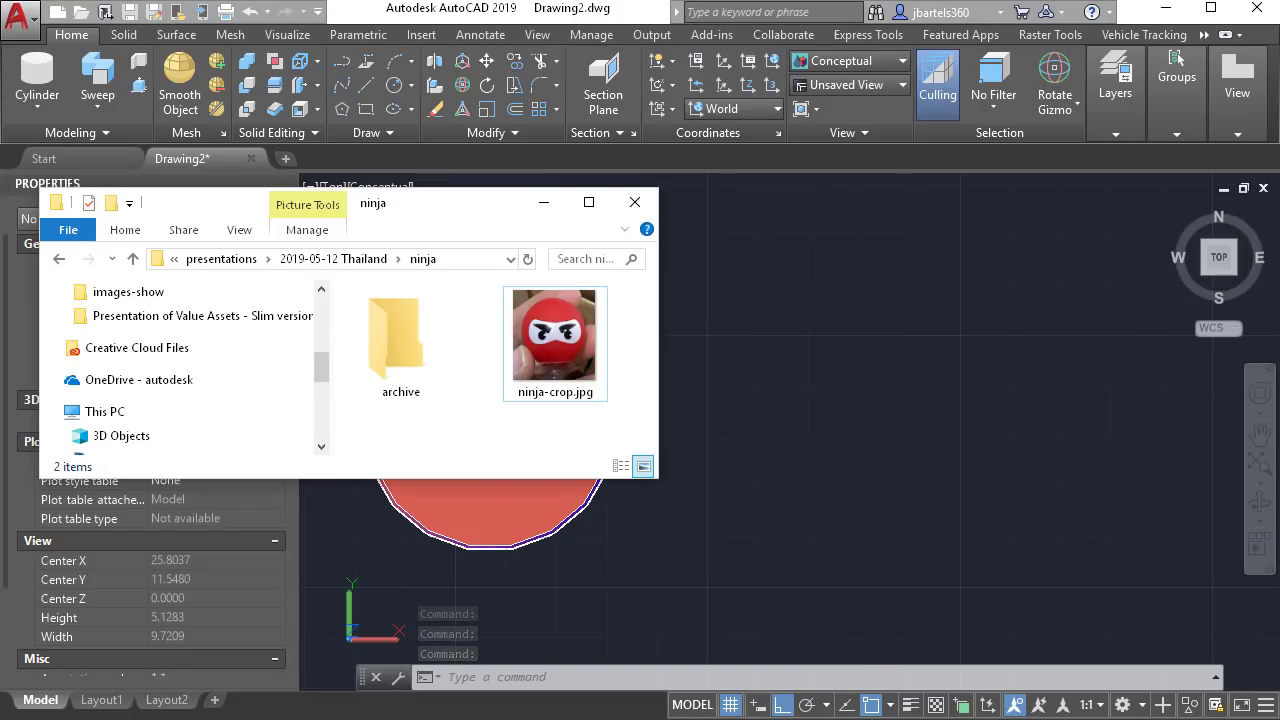
pyautogui.moveTo(558, 336); pyautogui.dragTo(750, 455)
pyautogui.click(700, 527)
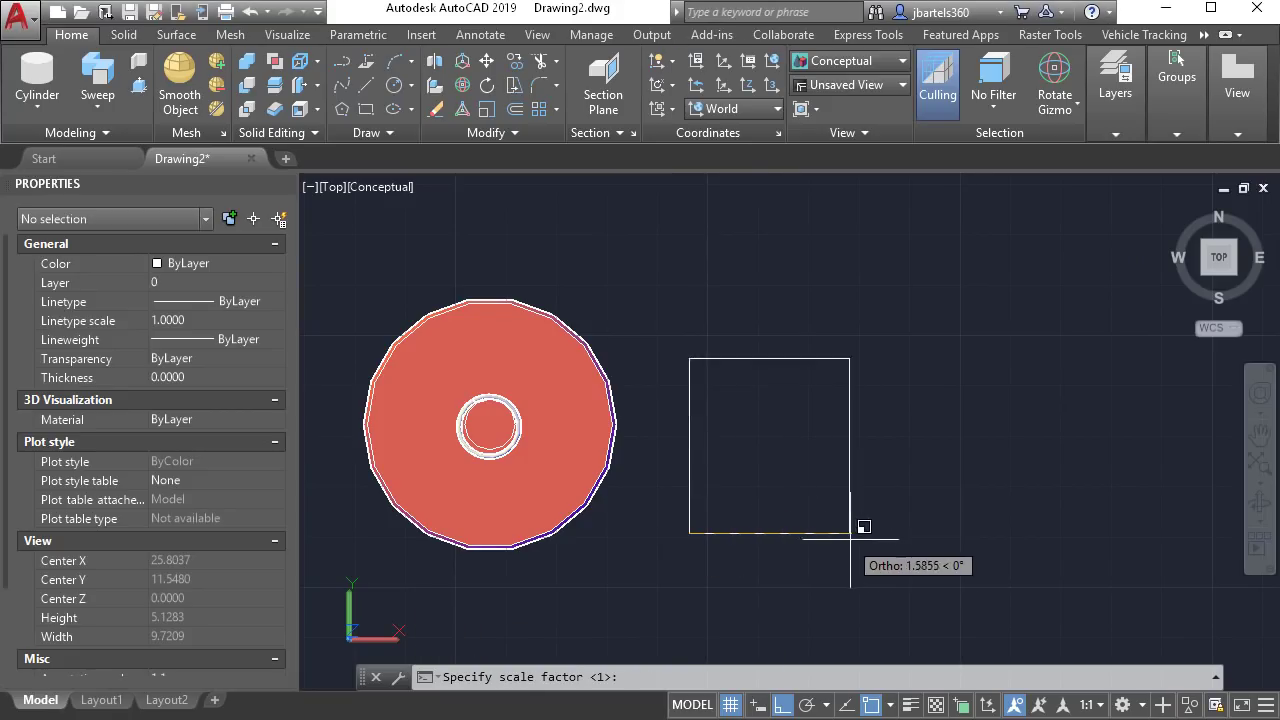
pyautogui.click(909, 551)
pyautogui.press('Return')
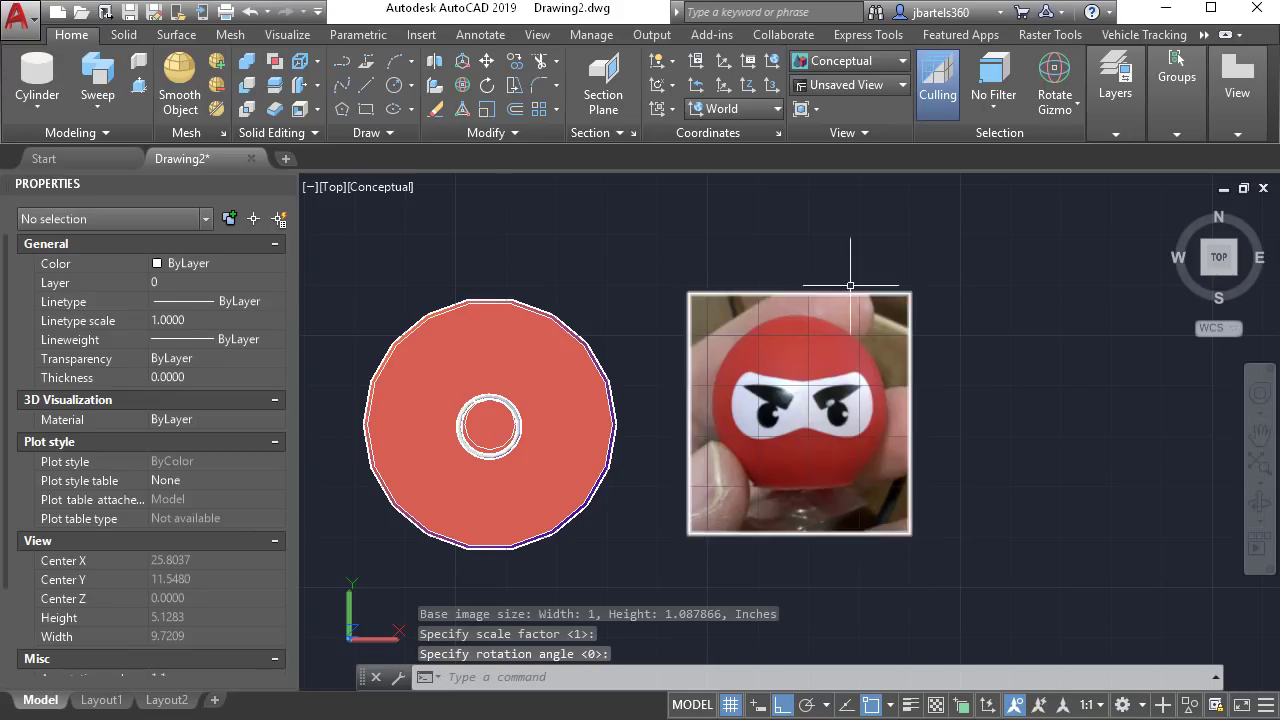
# Set the fade of the ninja image to 63.
pyautogui.click(728, 299)
pyautogui.click(723, 302)
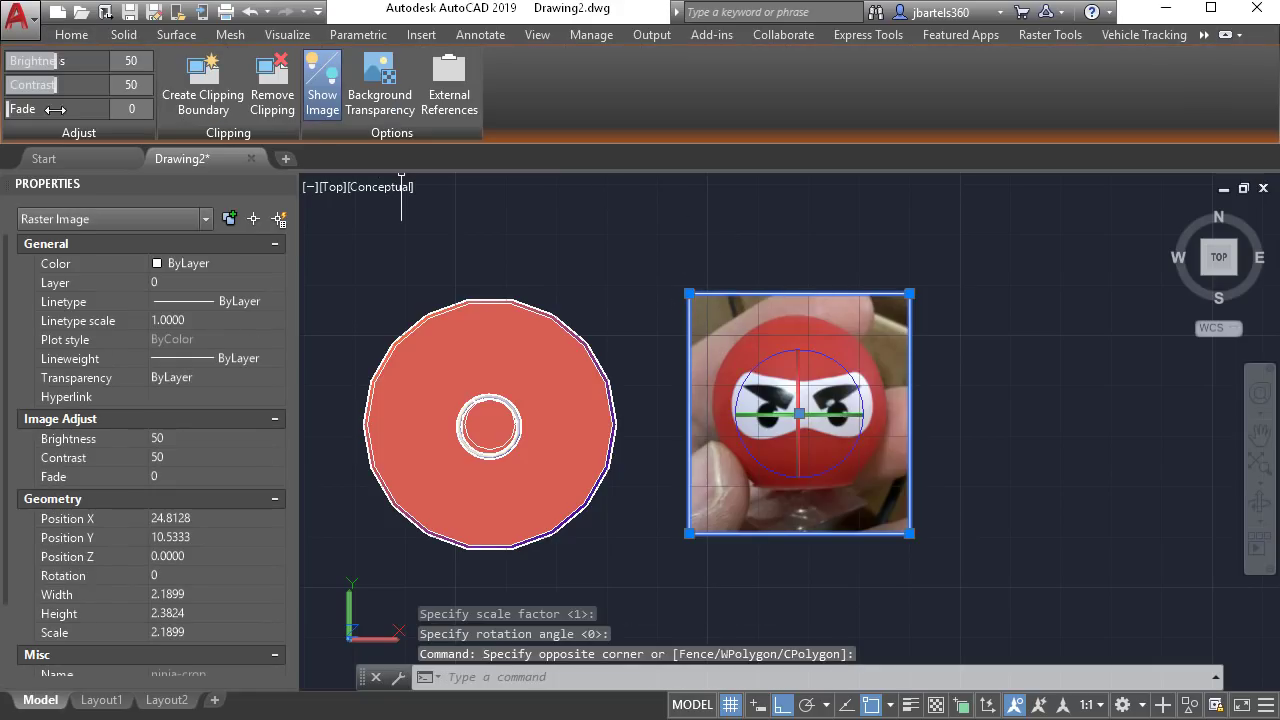
pyautogui.moveTo(10, 108); pyautogui.dragTo(105, 113)
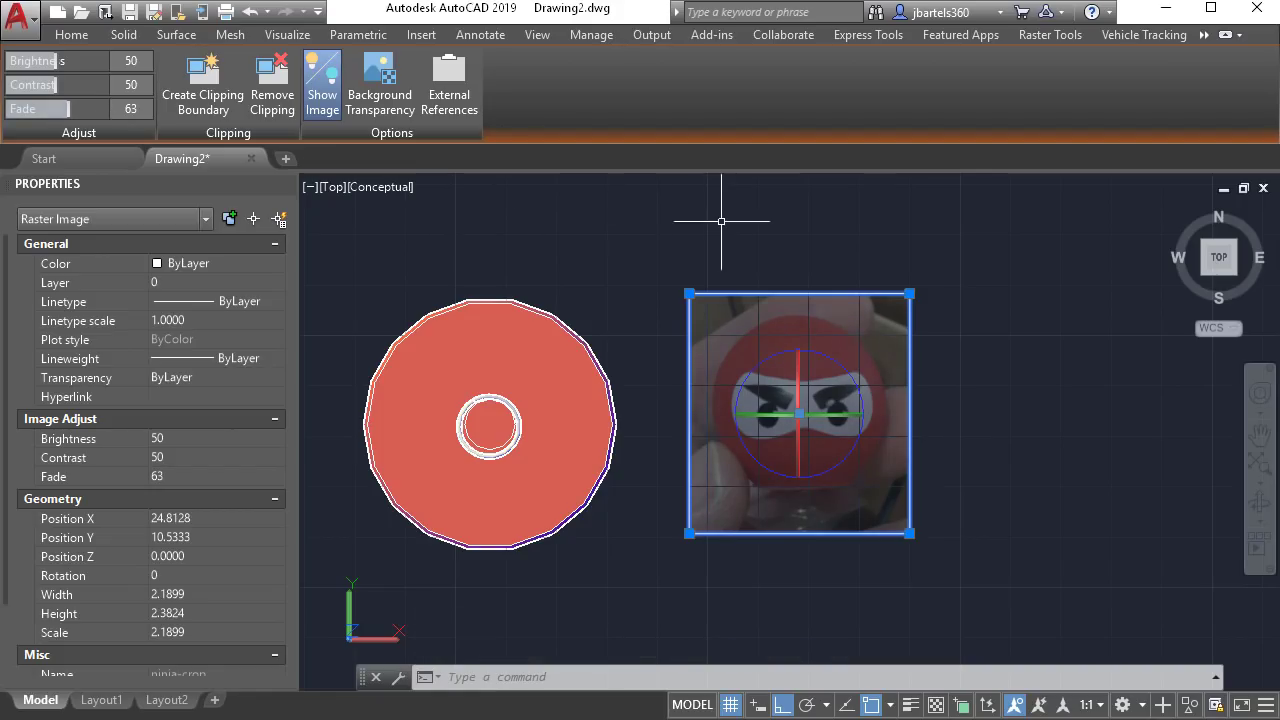
pyautogui.press('Escape')
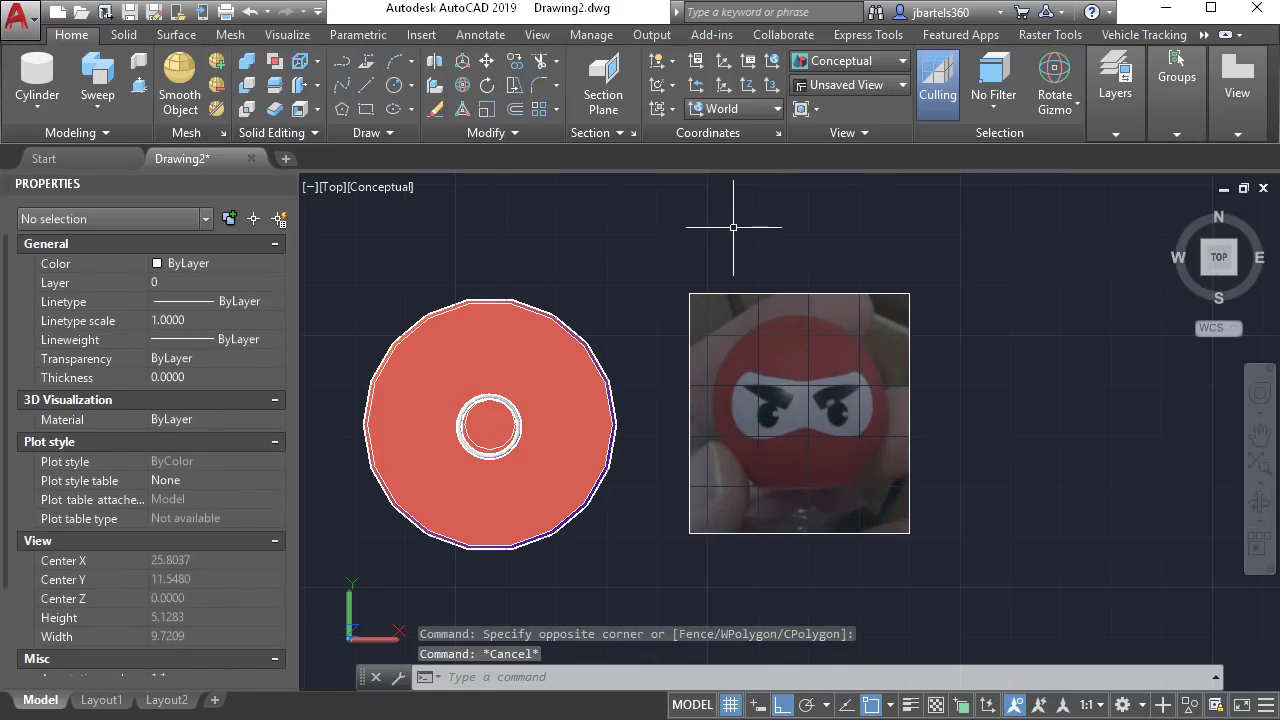
# Trace the red head in the image with a 3-point circle of about 0.86 radius.
pyautogui.scroll(3, 840, 414)
pyautogui.scroll(-1, 790, 390)
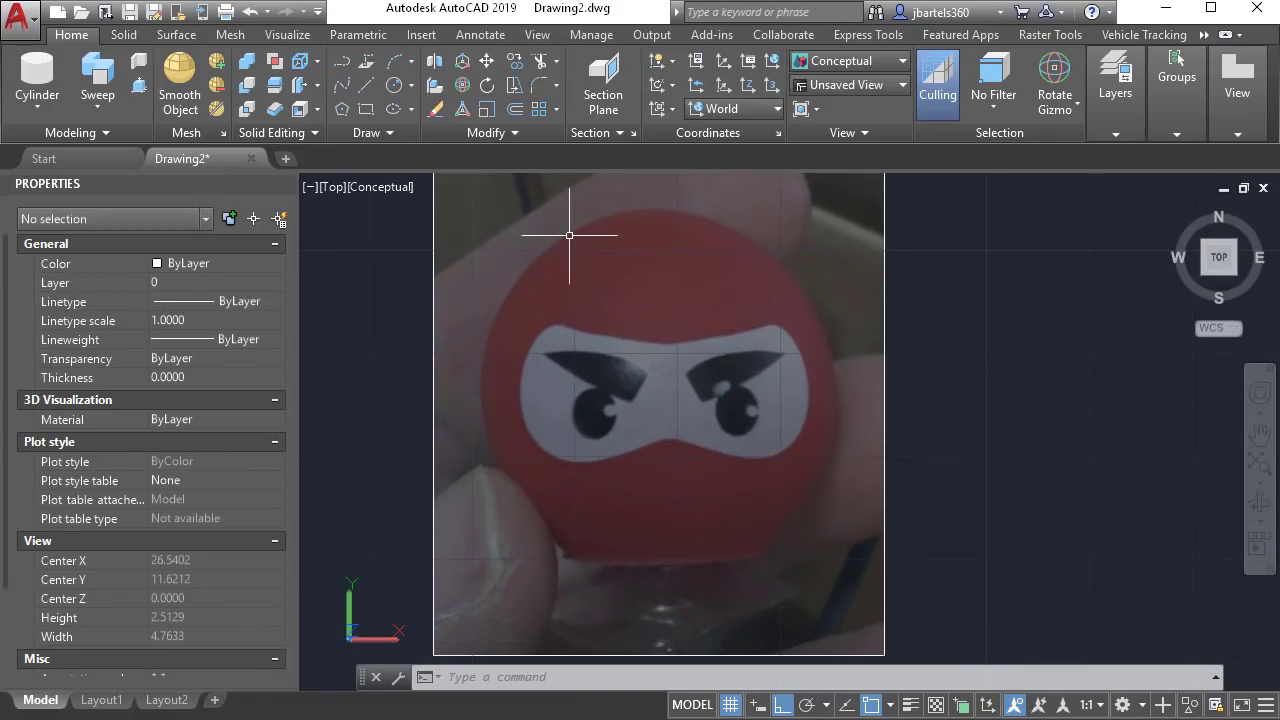
pyautogui.click(411, 85)
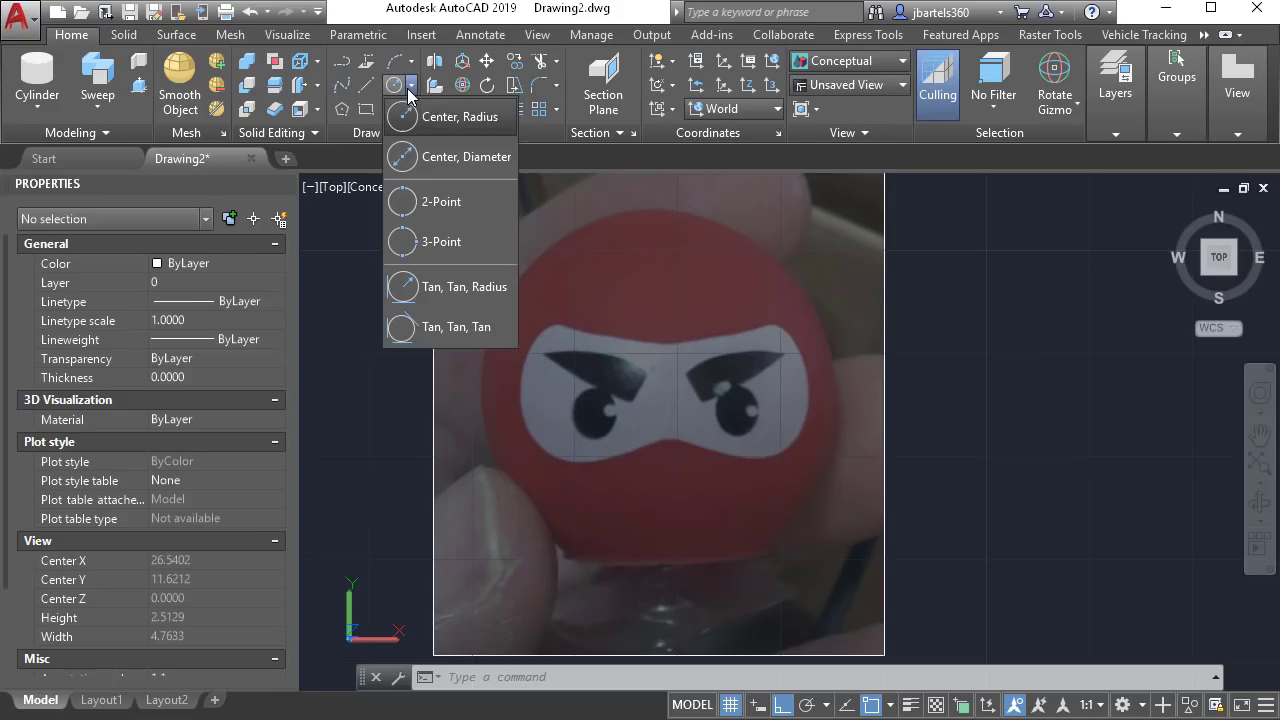
pyautogui.click(418, 242)
pyautogui.click(535, 260)
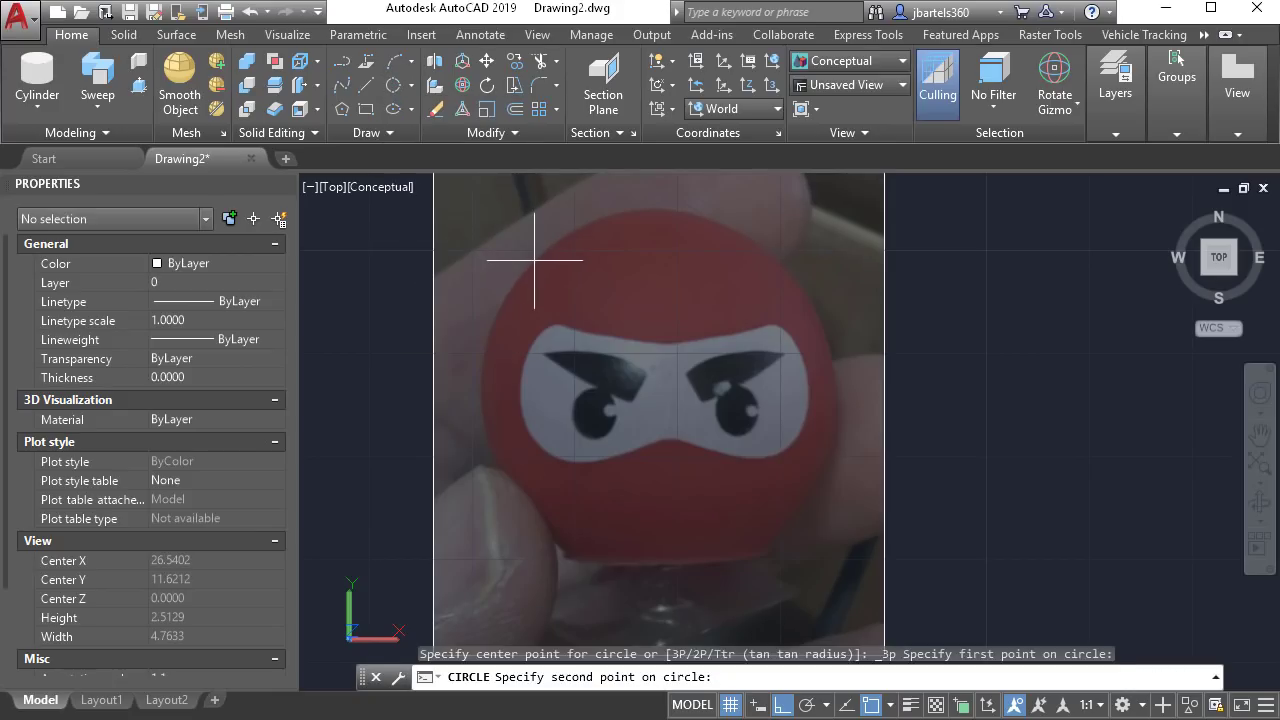
pyautogui.click(643, 210)
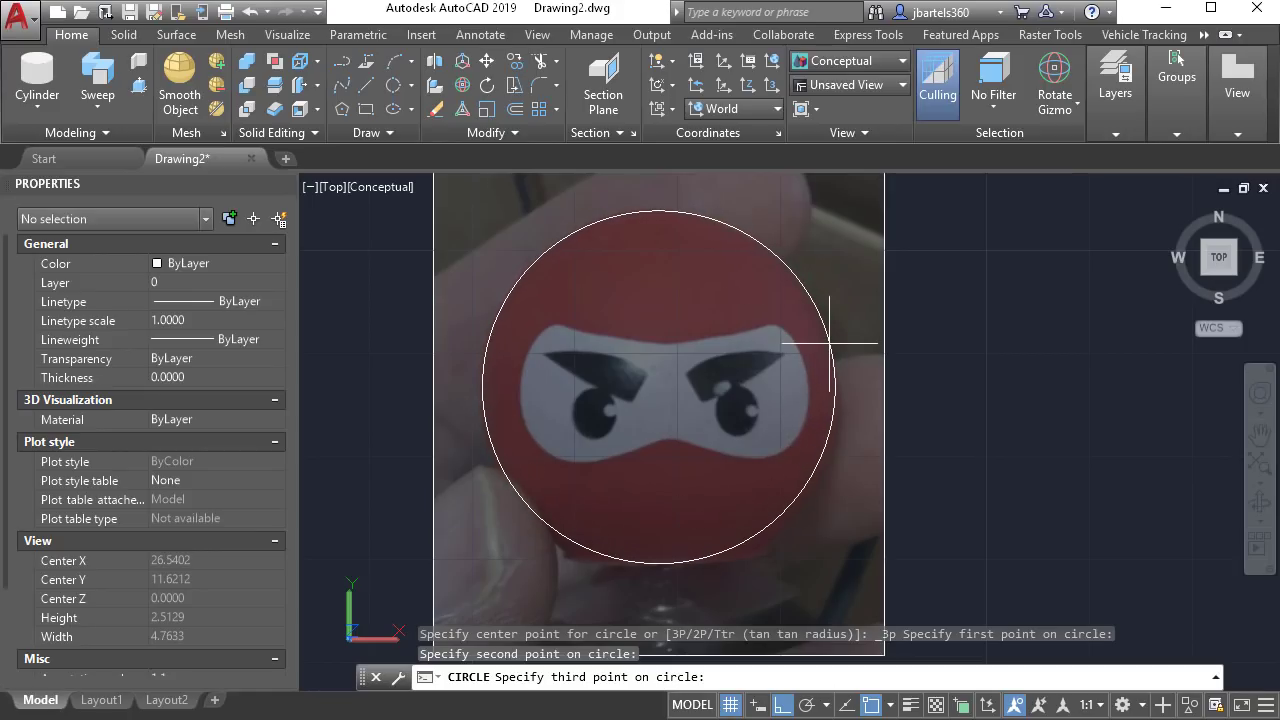
pyautogui.click(829, 343)
# Draw a circle with a diameter of 3.5 in the empty space to the east of the image.
pyautogui.scroll(-4, 822, 343)
pyautogui.moveTo(820, 343)
pyautogui.mouseDown(button='middle')
pyautogui.moveTo(813, 387)
pyautogui.moveTo(732, 387)
pyautogui.mouseUp(button='middle')
pyautogui.click(411, 86)
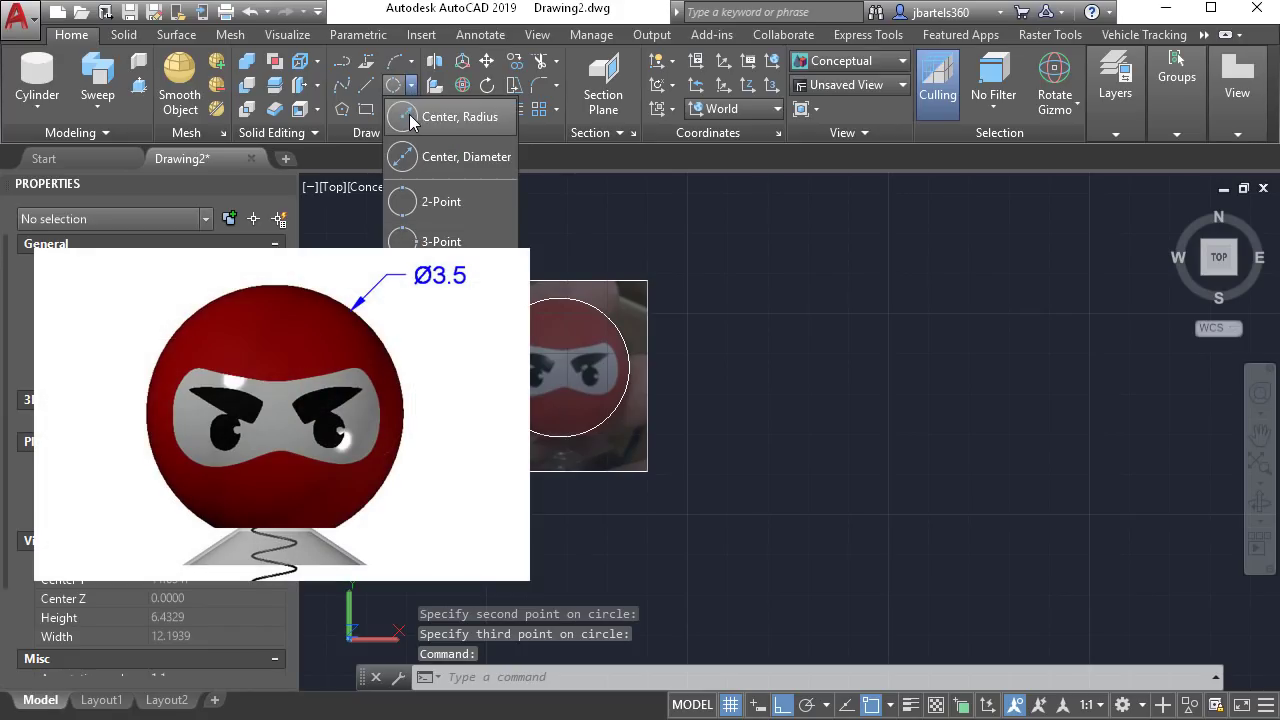
pyautogui.click(414, 120)
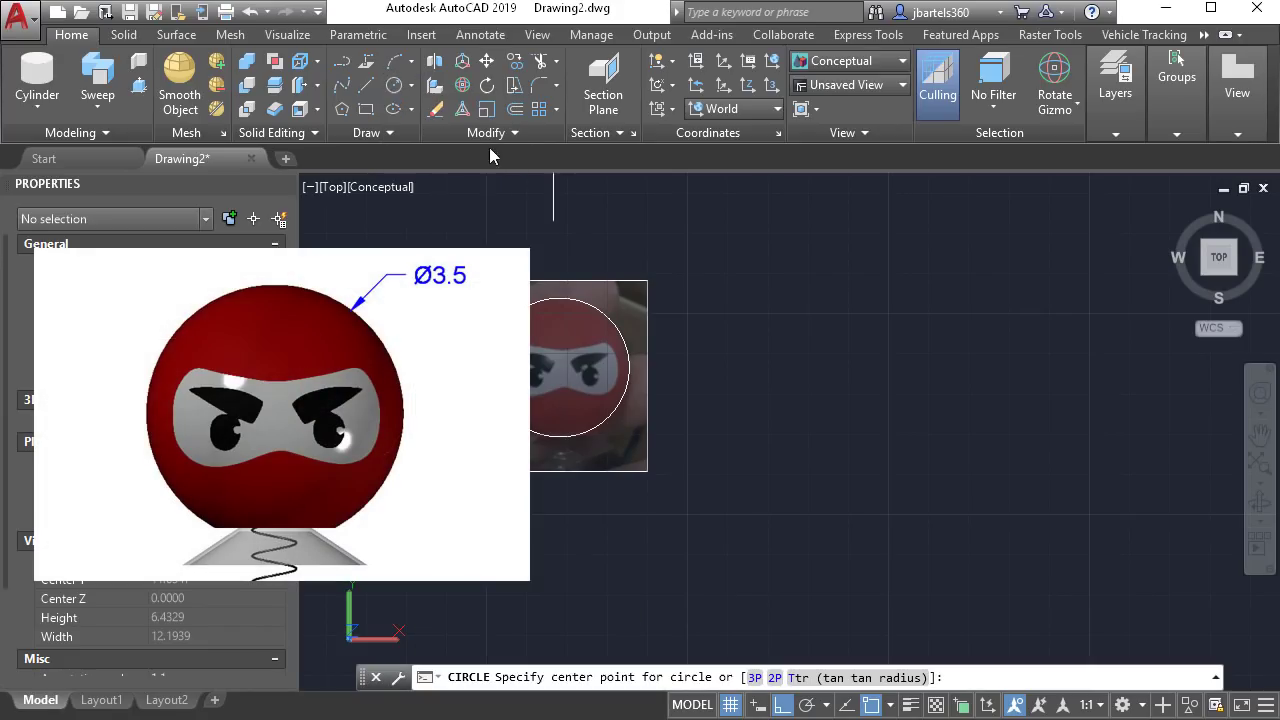
pyautogui.click(830, 387)
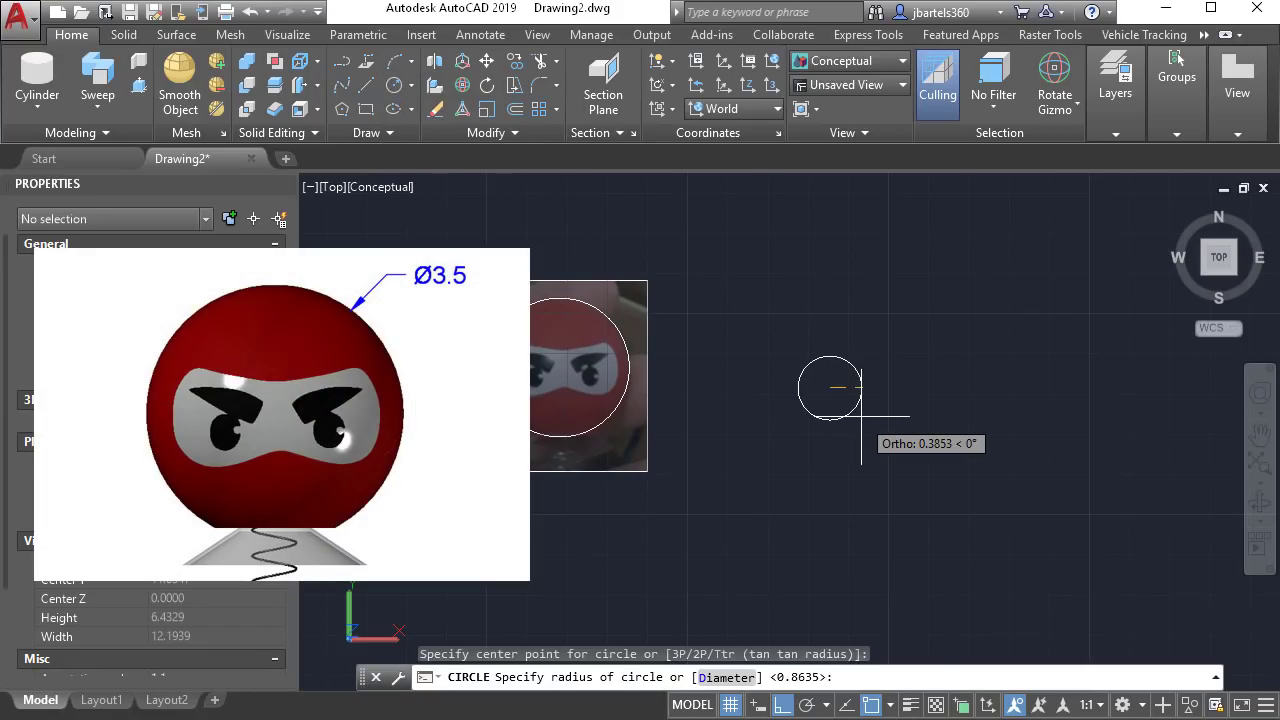
pyautogui.click(727, 677)
pyautogui.write('3.5')
pyautogui.press('Return')
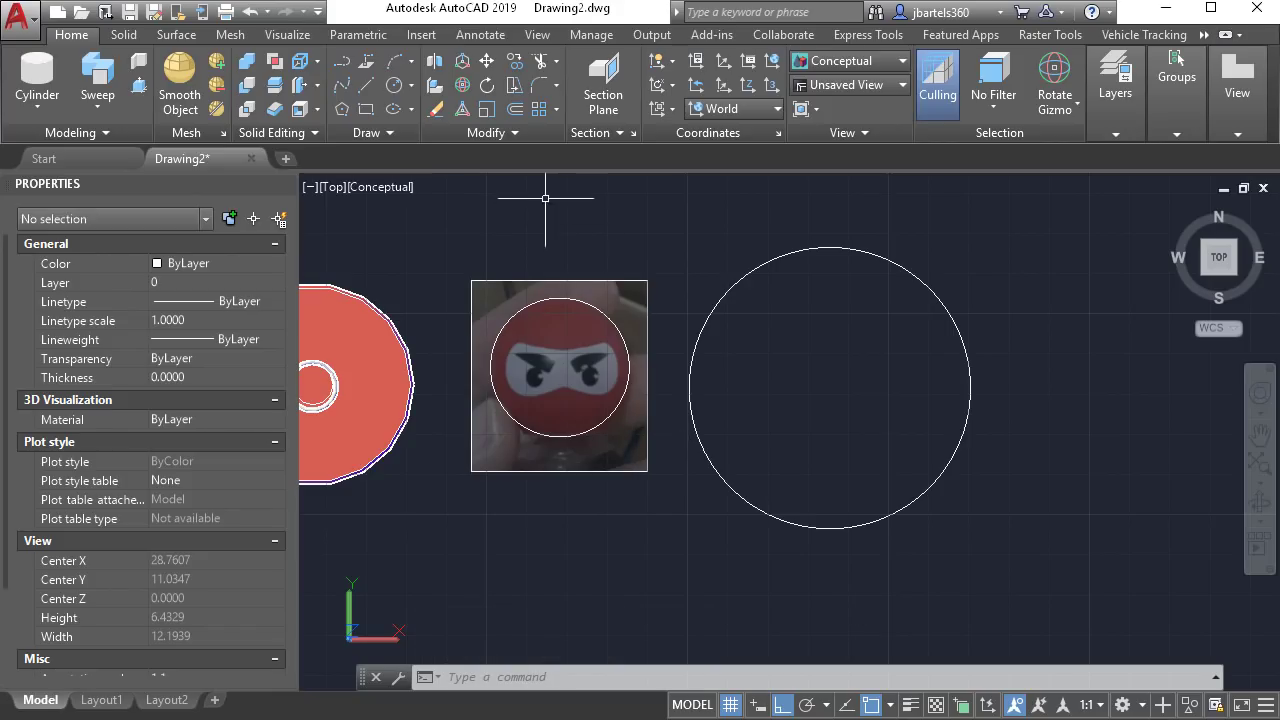
# Start aligning the image and its traced circle, pairing the traced circle's center with the center of the 3.5 diameter circle.
pyautogui.click(514, 132)
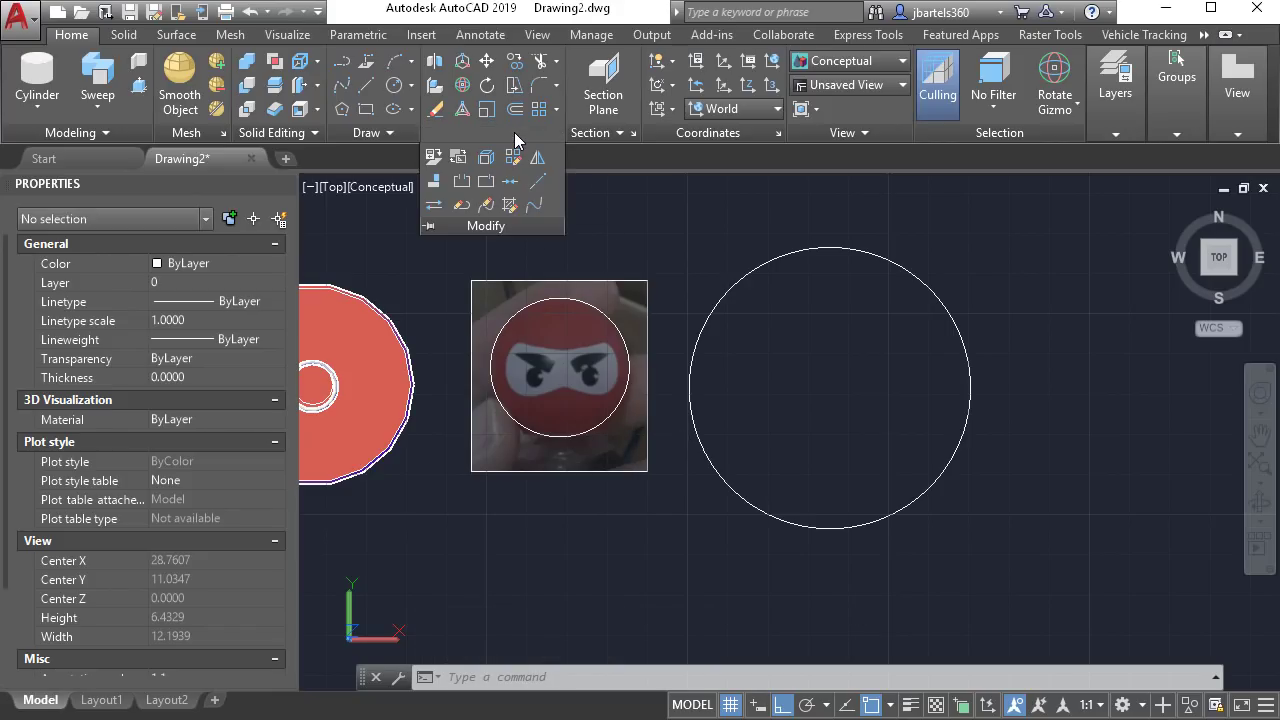
pyautogui.click(434, 184)
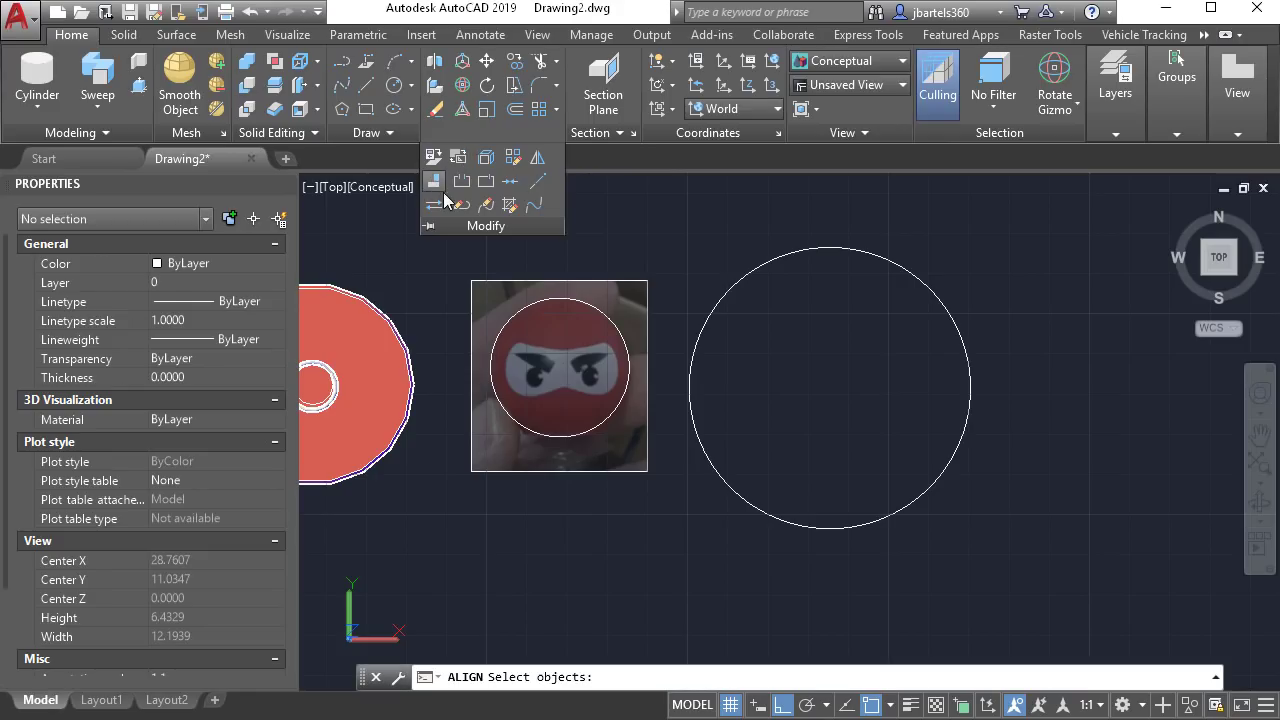
pyautogui.click(569, 252)
pyautogui.click(546, 312)
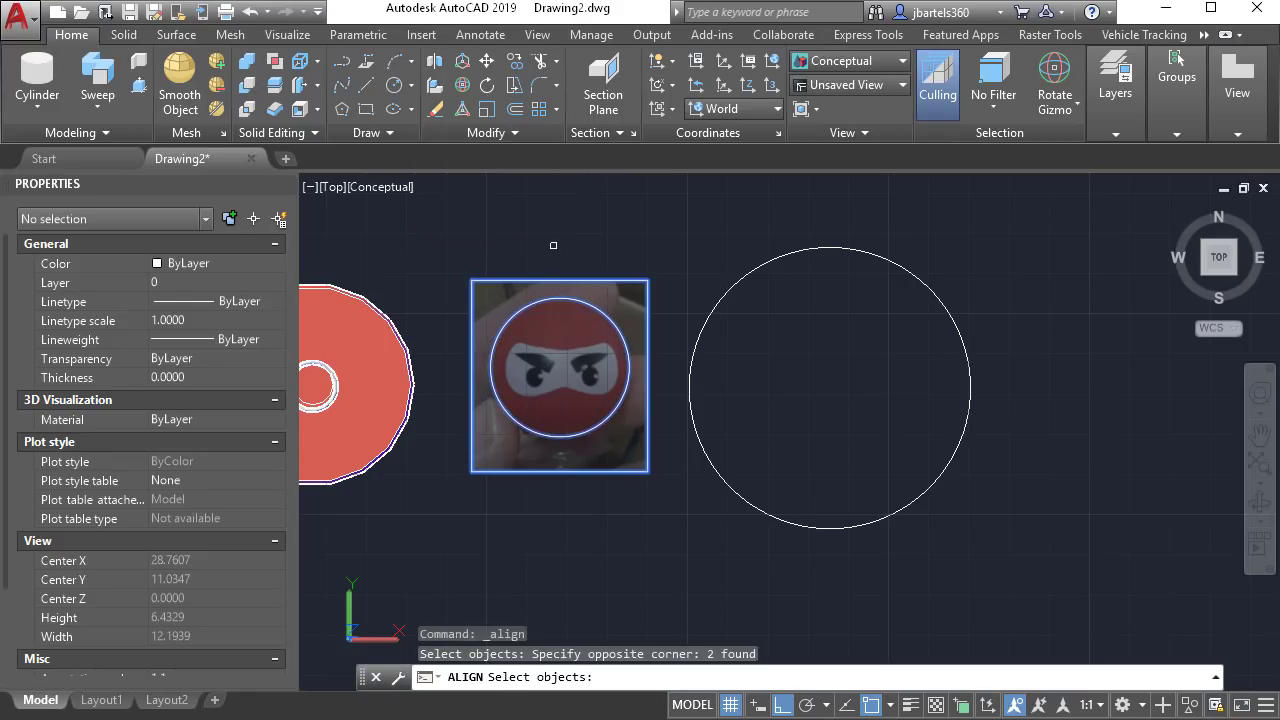
pyautogui.press('Return')
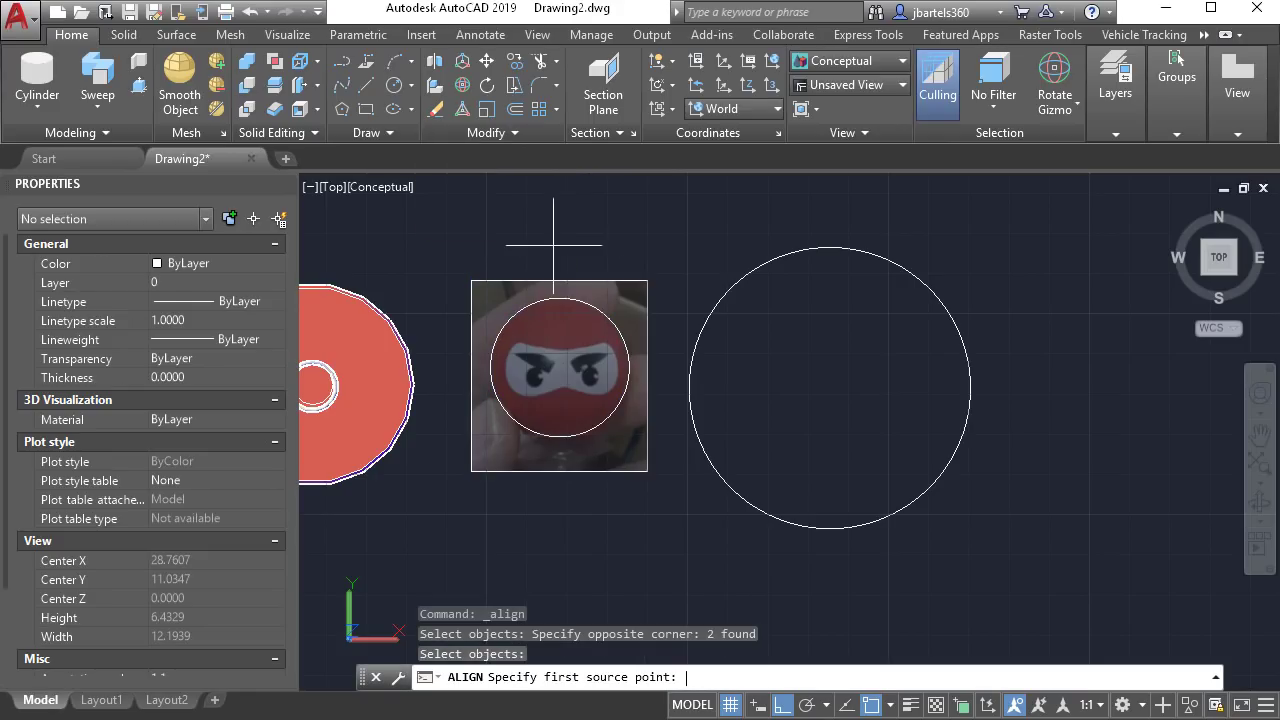
pyautogui.click(608, 318)
pyautogui.click(707, 313)
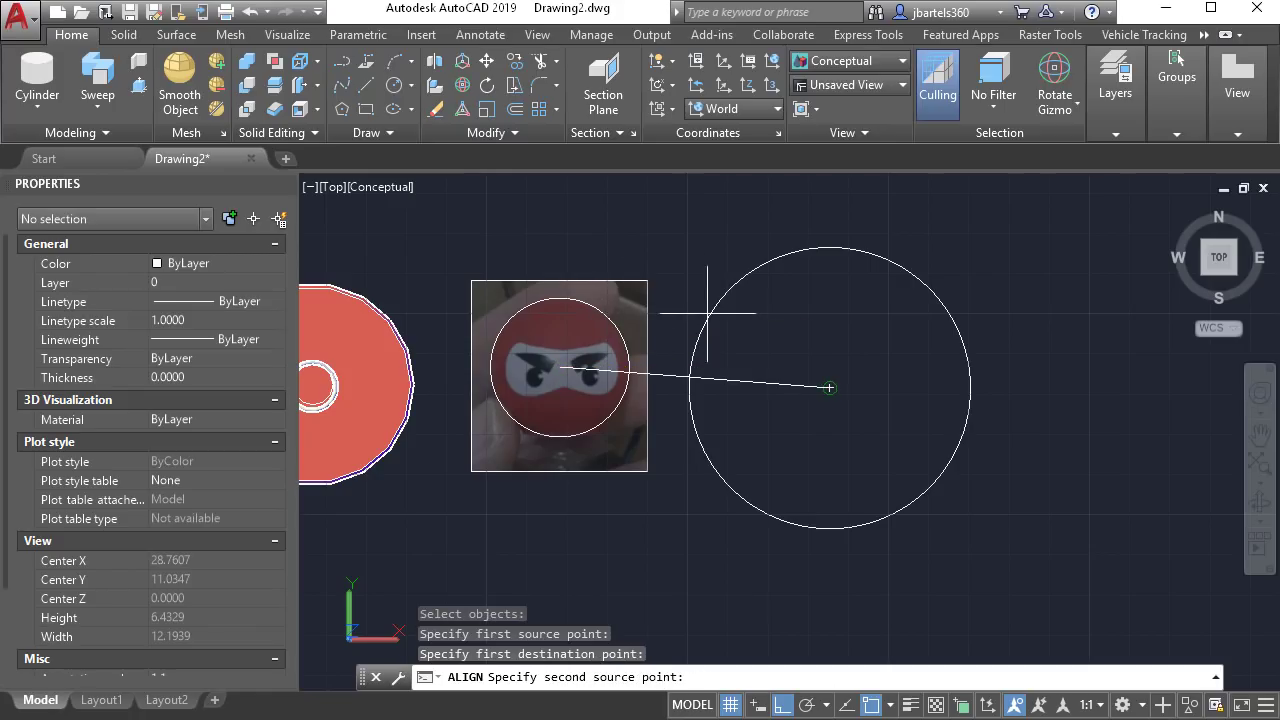
# Pair the top quadrants of the two circles as second alignment points and scale the objects to fit.
pyautogui.keyDown('shift'); pyautogui.rightClick(682, 209); pyautogui.keyUp('shift')
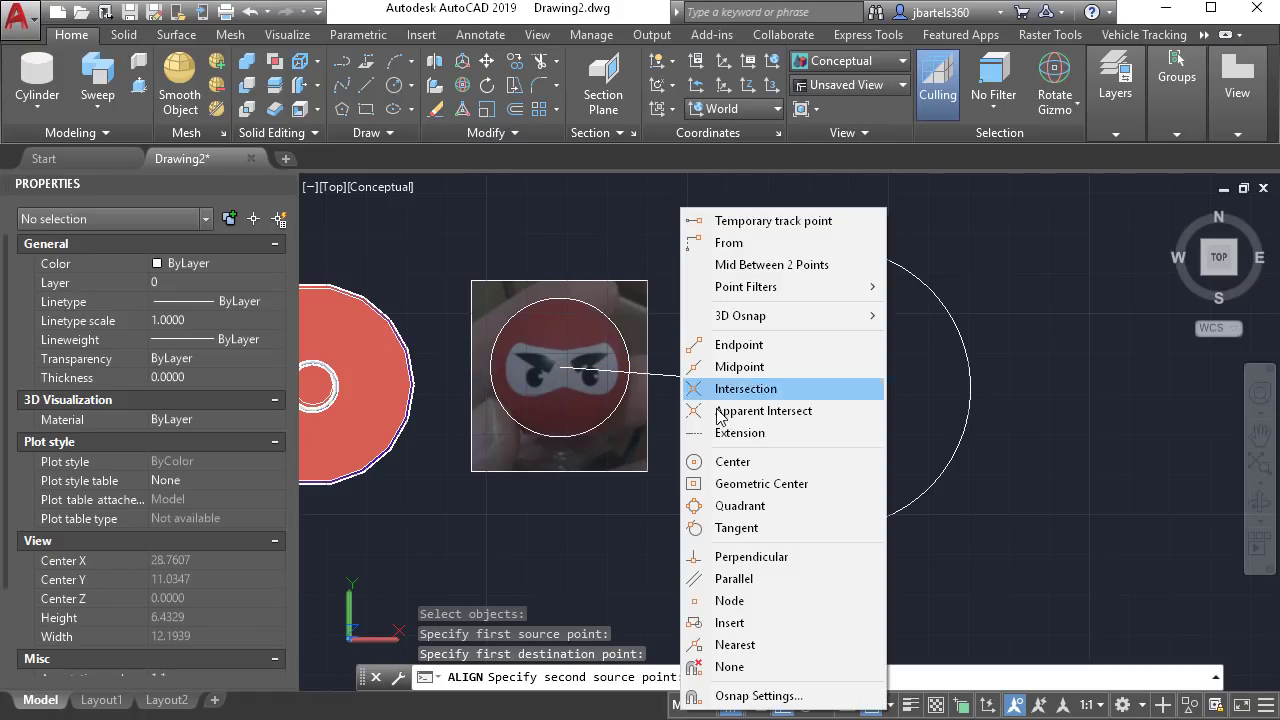
pyautogui.click(738, 505)
pyautogui.click(586, 300)
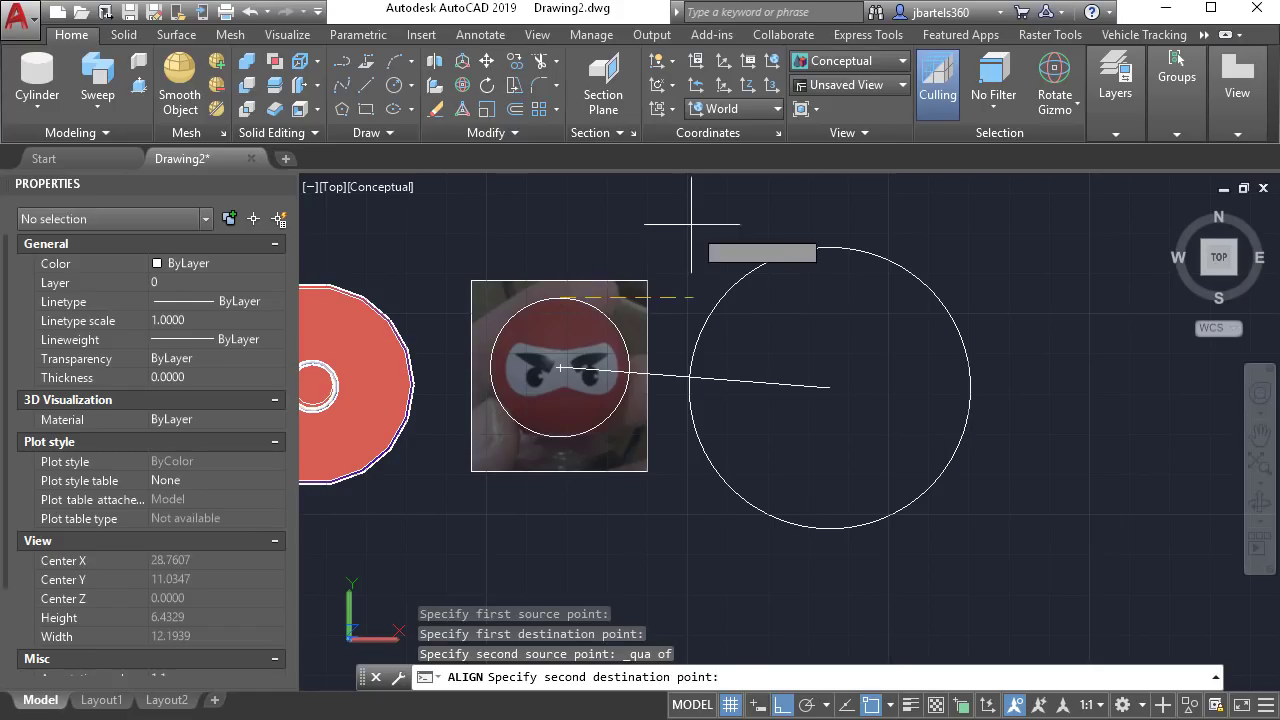
pyautogui.keyDown('shift'); pyautogui.rightClick(682, 241); pyautogui.keyUp('shift')
pyautogui.click(739, 524)
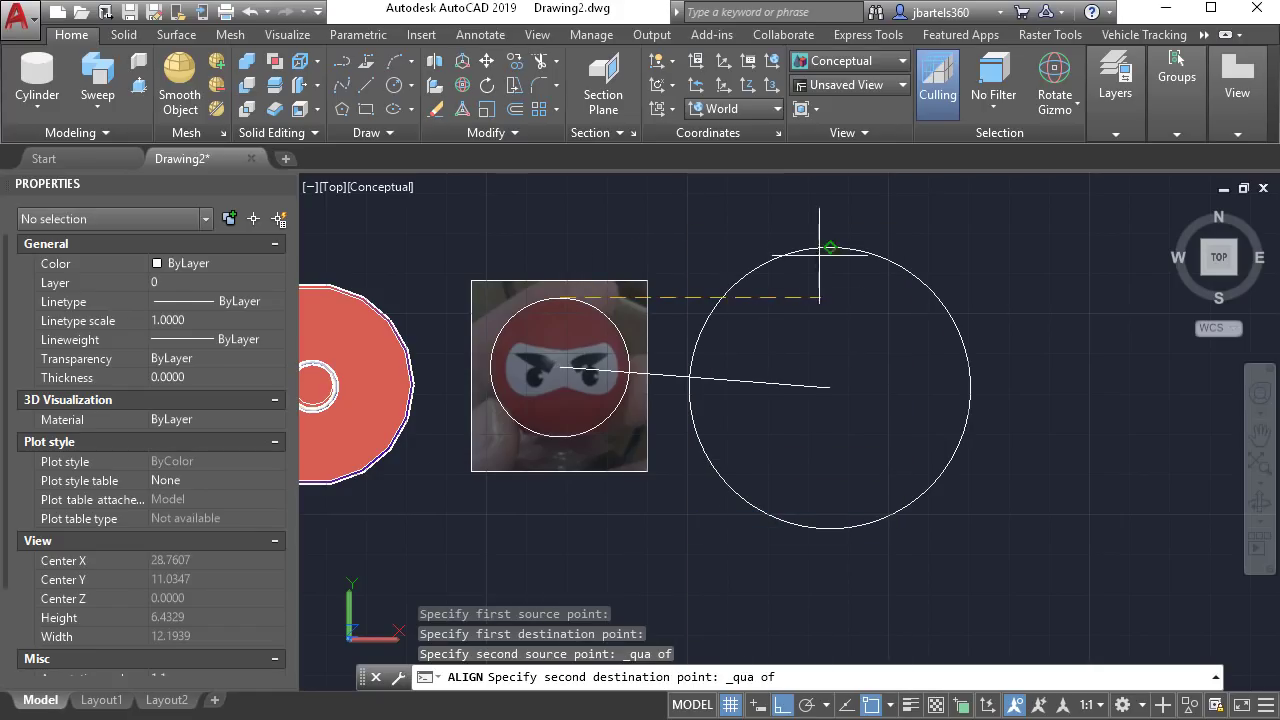
pyautogui.click(823, 245)
pyautogui.press('Return')
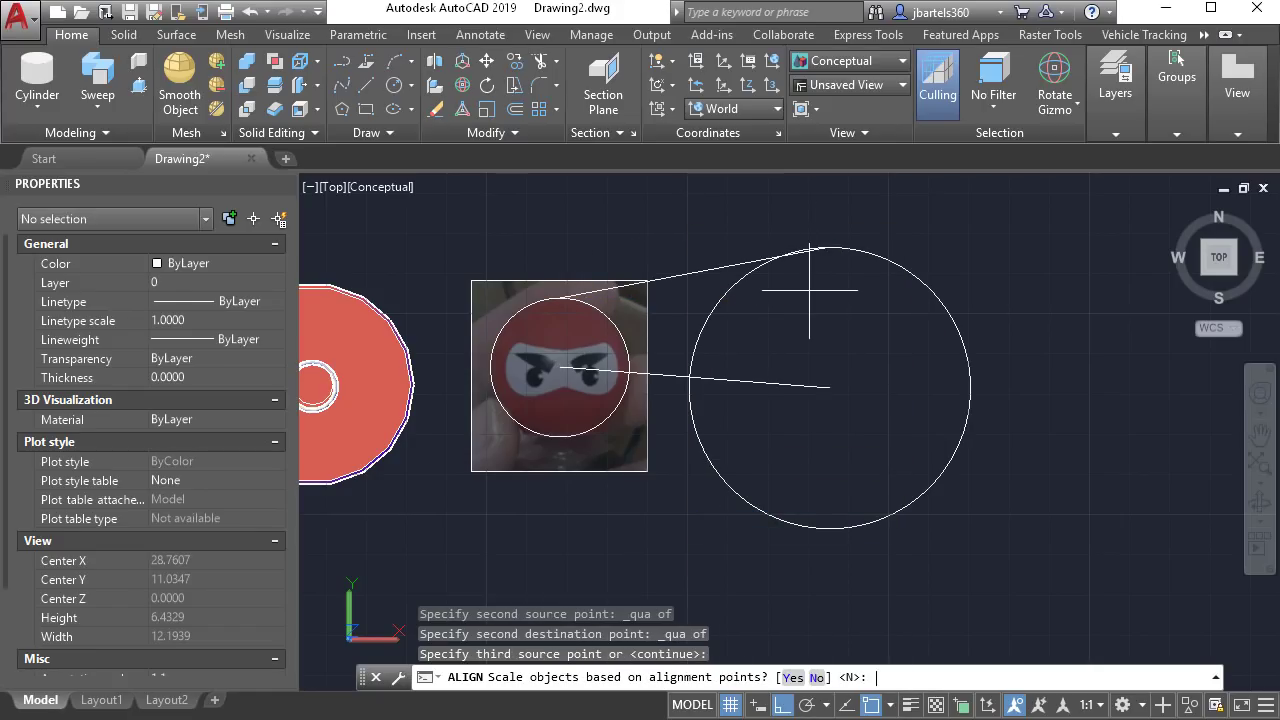
pyautogui.click(792, 678)
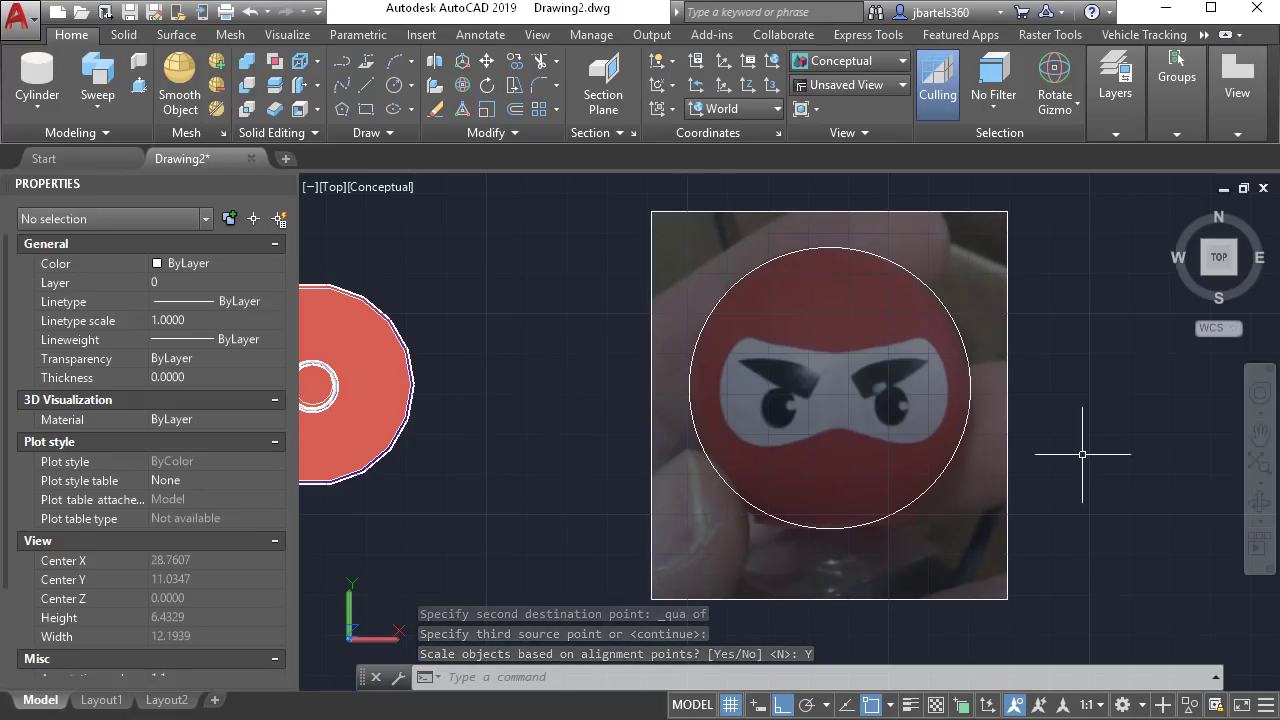
# Move the two coincident circles about 0.04 east to center them on the red head in the photo.
pyautogui.click(488, 63)
pyautogui.click(905, 250)
pyautogui.click(883, 286)
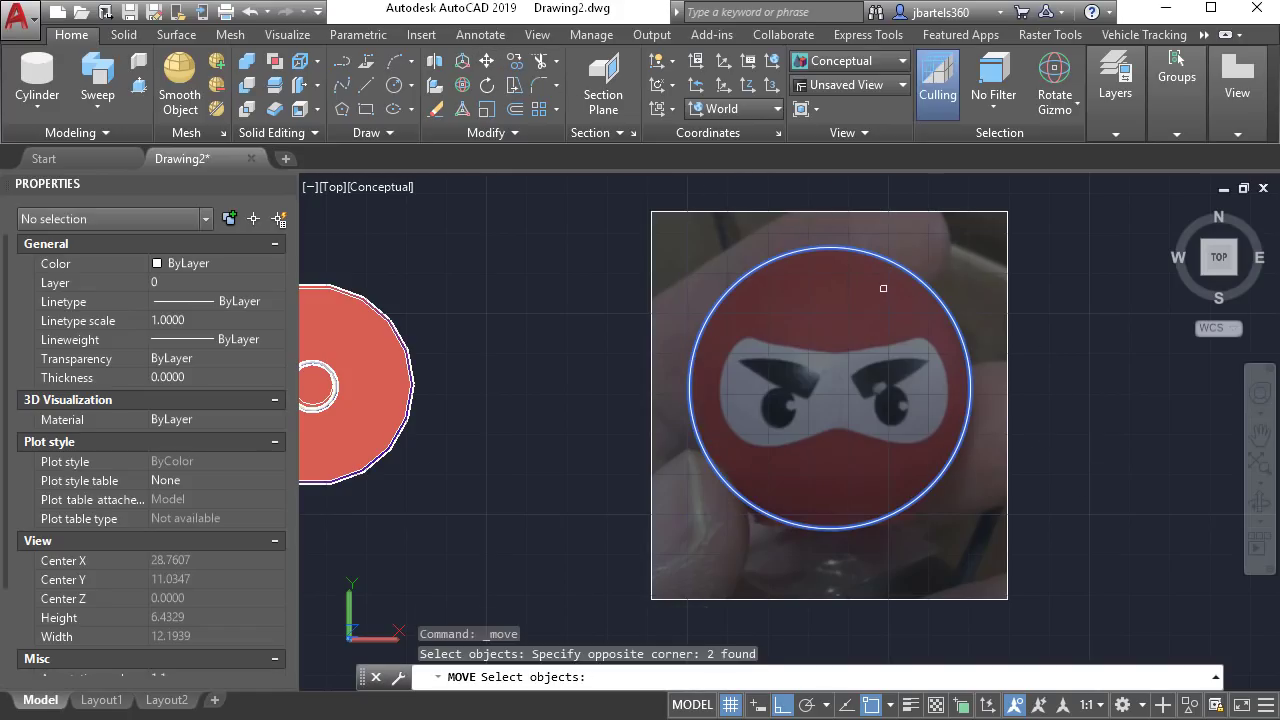
pyautogui.press('Return')
pyautogui.scroll(3, 883, 289)
pyautogui.moveTo(849, 323); pyautogui.dragTo(776, 265, button='middle')
pyautogui.click(770, 253)
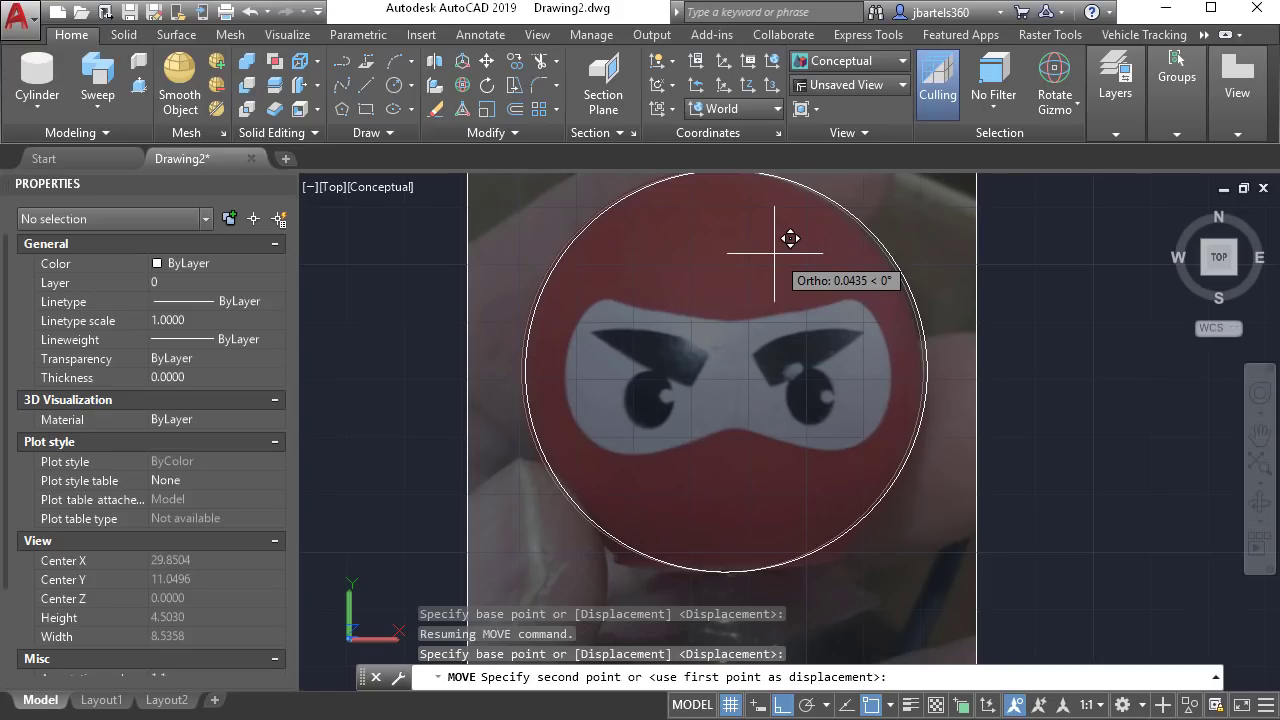
pyautogui.click(774, 253)
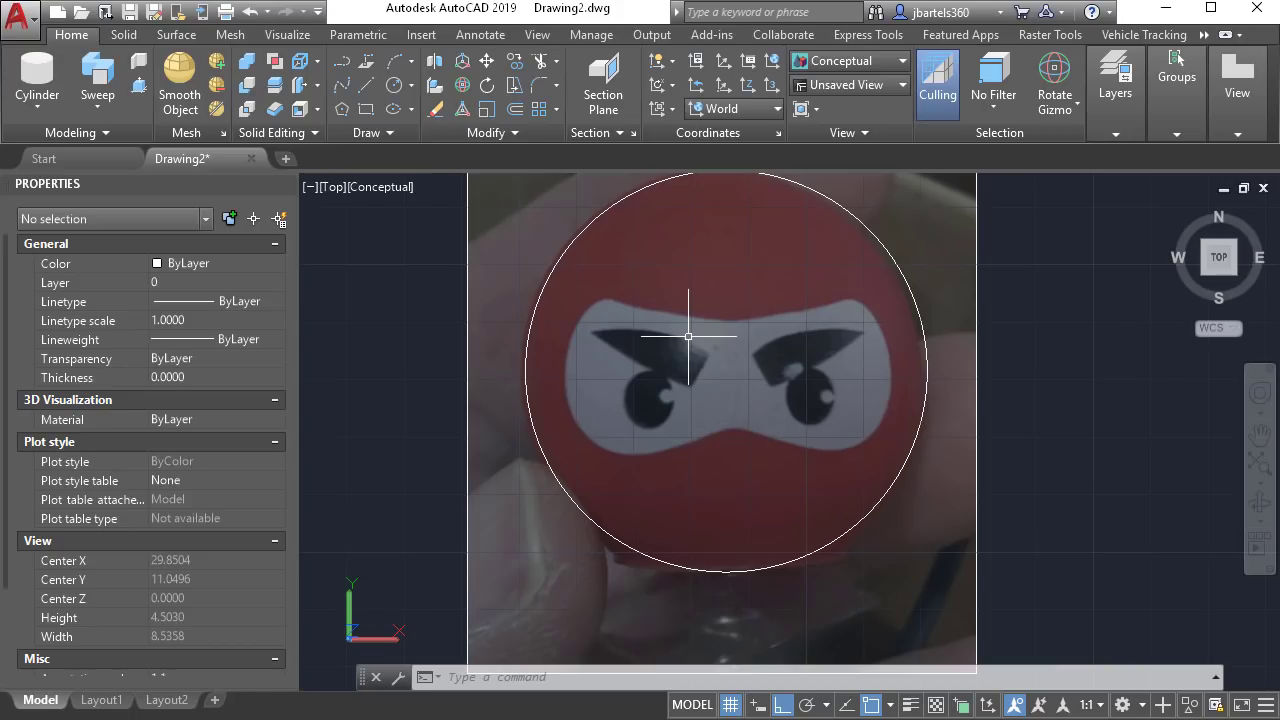
# Turn off object snap and ortho, and start a polyline tracing the upper edge of the white eye mask from west to east.
pyautogui.click(344, 62)
pyautogui.scroll(4, 690, 320)
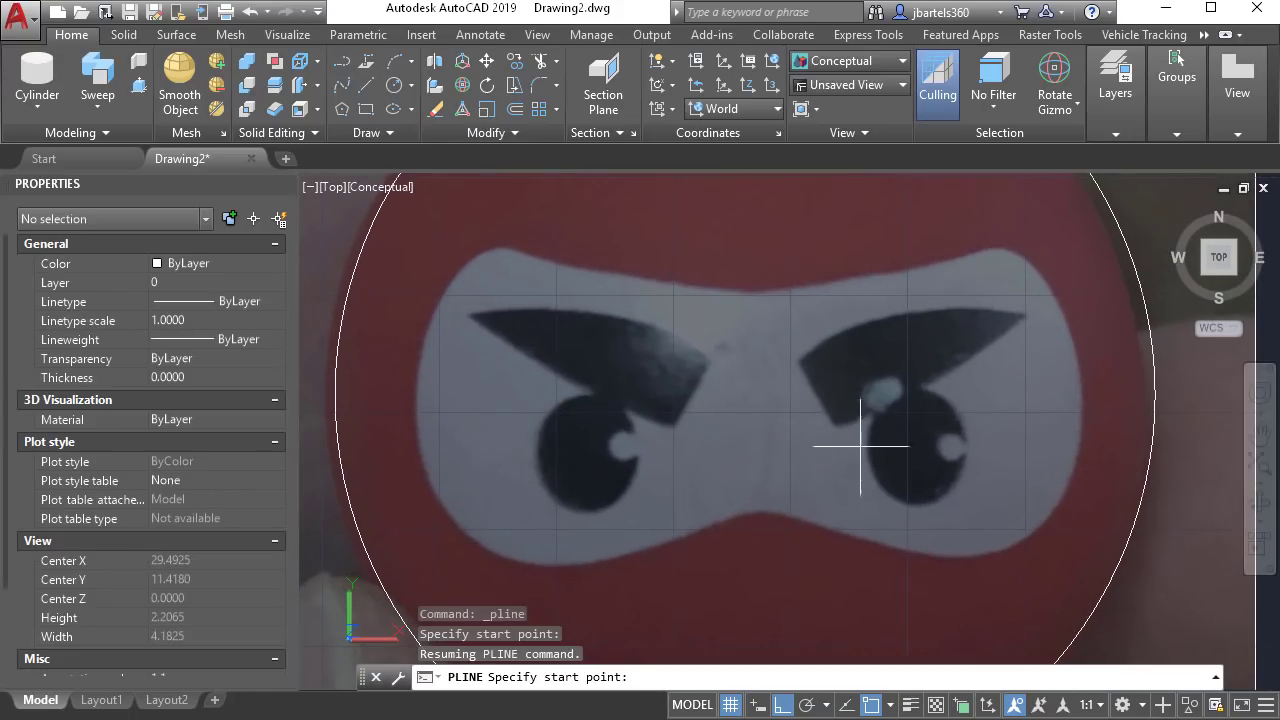
pyautogui.click(871, 705)
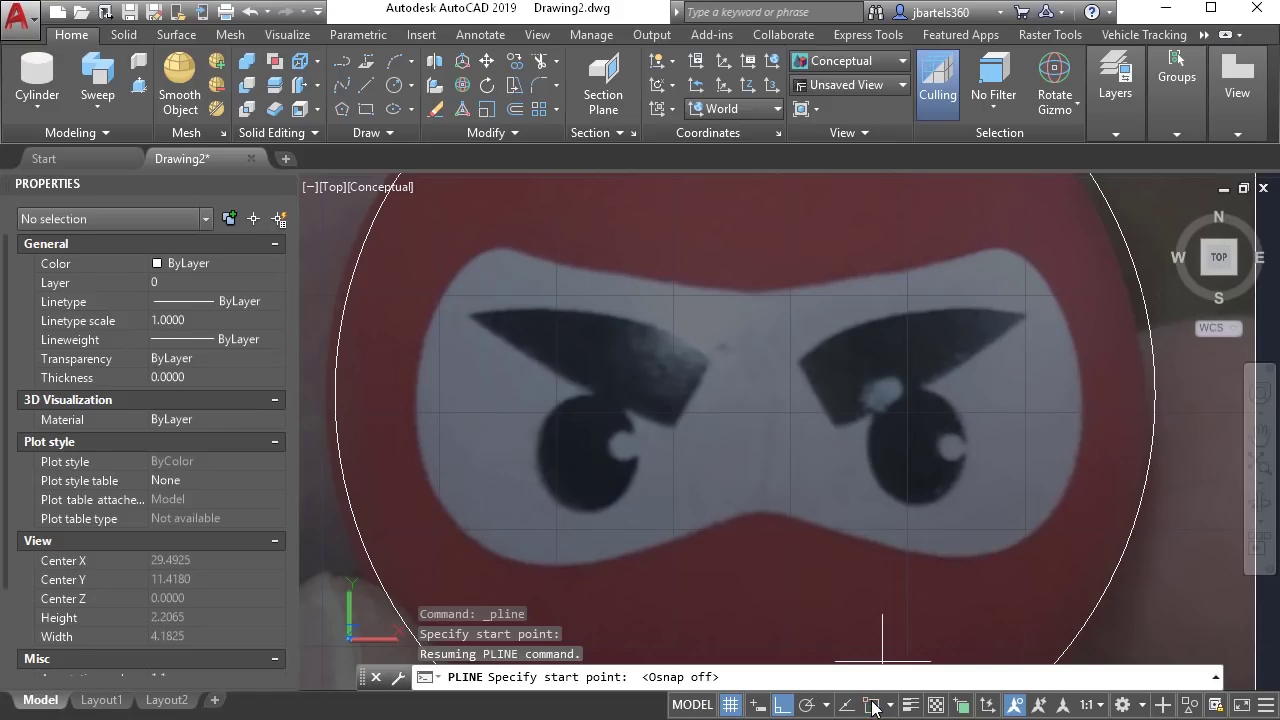
pyautogui.click(782, 705)
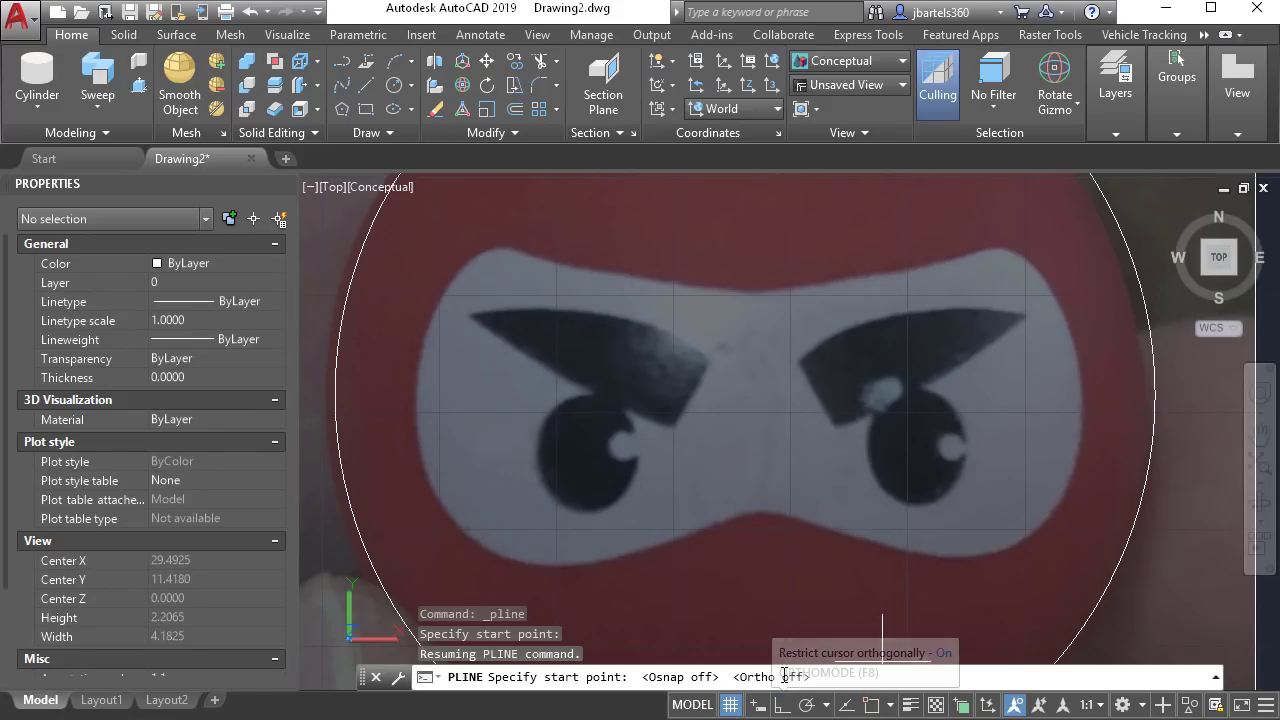
pyautogui.click(541, 259)
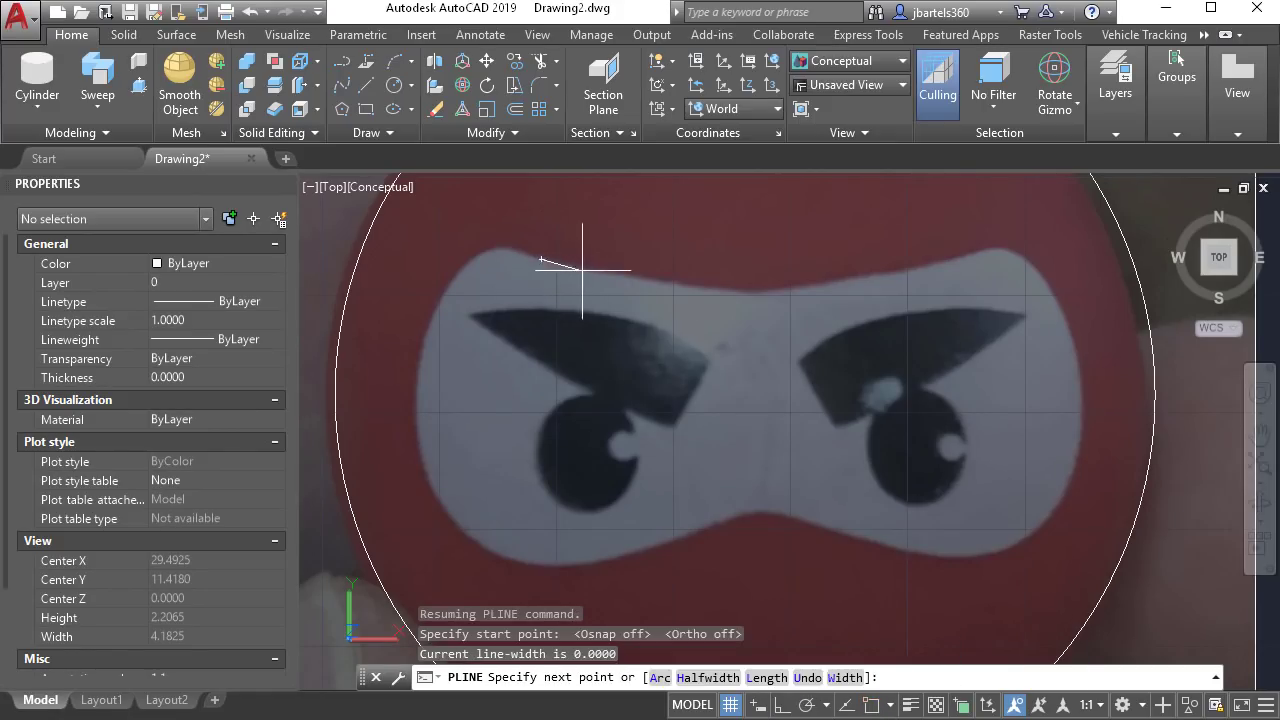
pyautogui.click(589, 269)
pyautogui.click(632, 278)
pyautogui.click(683, 289)
pyautogui.click(729, 292)
pyautogui.click(767, 292)
pyautogui.click(812, 287)
pyautogui.click(860, 280)
pyautogui.click(900, 272)
pyautogui.click(946, 261)
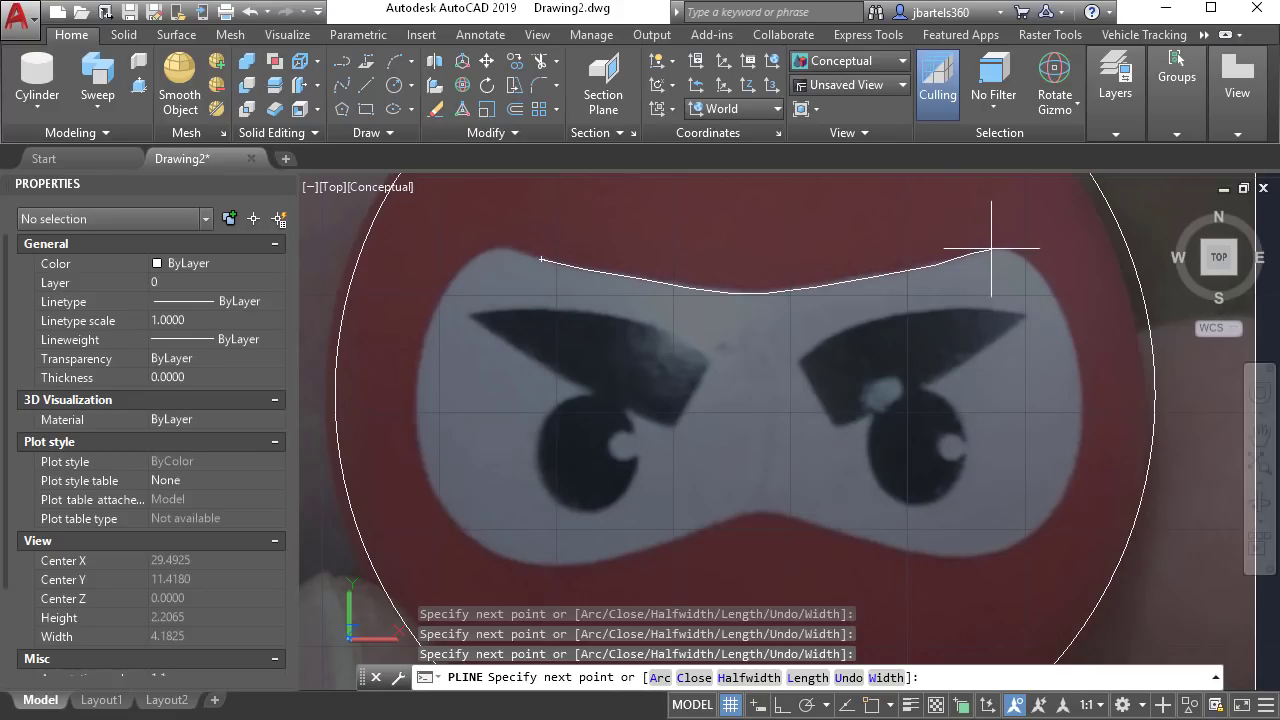
# Continue the polyline around the mask's east end and along the eastern half of its lower edge.
pyautogui.click(1024, 256)
pyautogui.click(1047, 284)
pyautogui.click(1064, 318)
pyautogui.click(1075, 356)
pyautogui.click(1078, 438)
pyautogui.click(1066, 470)
pyautogui.click(1055, 503)
pyautogui.click(1038, 527)
pyautogui.click(1007, 547)
pyautogui.click(923, 552)
pyautogui.click(871, 541)
pyautogui.click(830, 528)
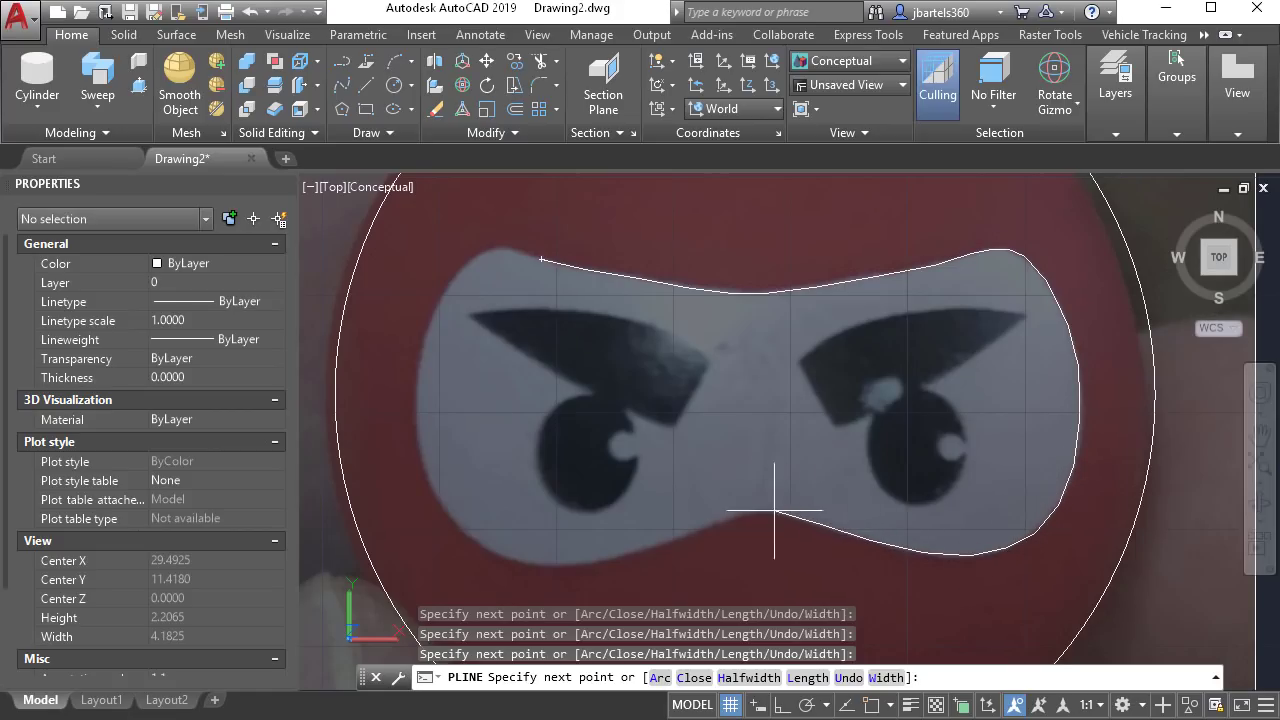
# Trace the rest of the mask's lower edge and its west end, and close the polyline.
pyautogui.click(717, 518)
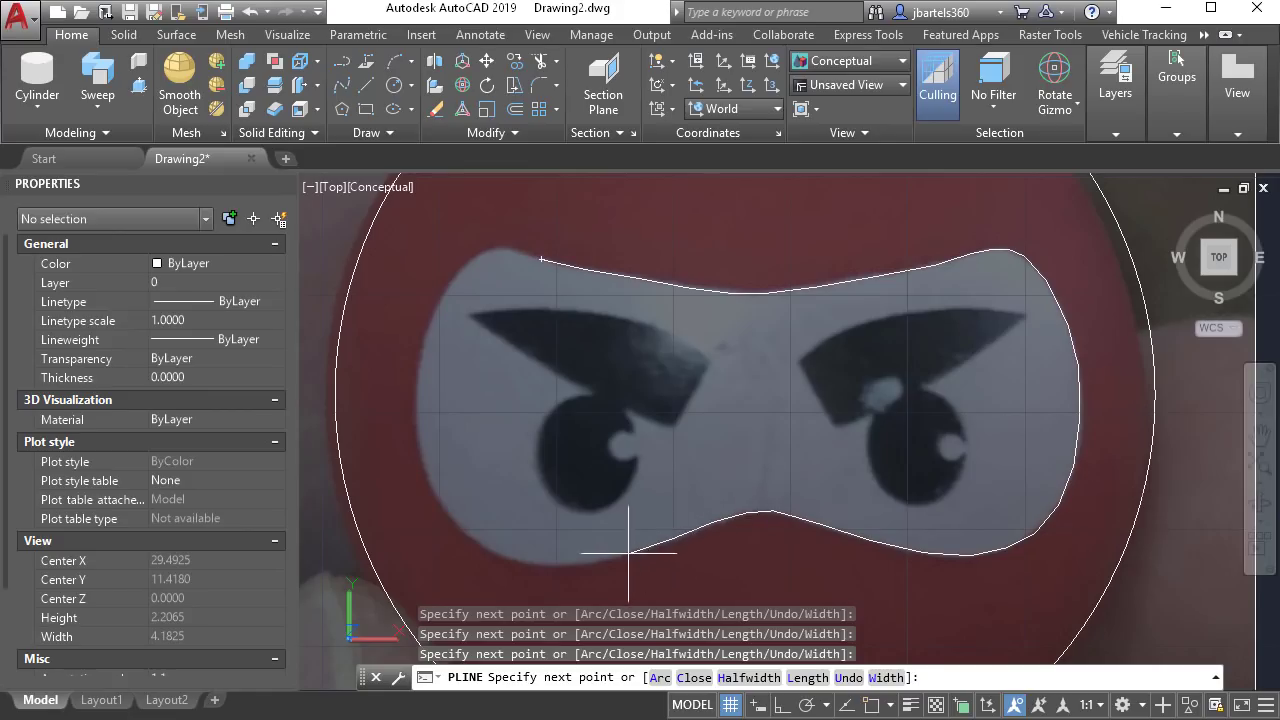
pyautogui.click(532, 563)
pyautogui.click(483, 548)
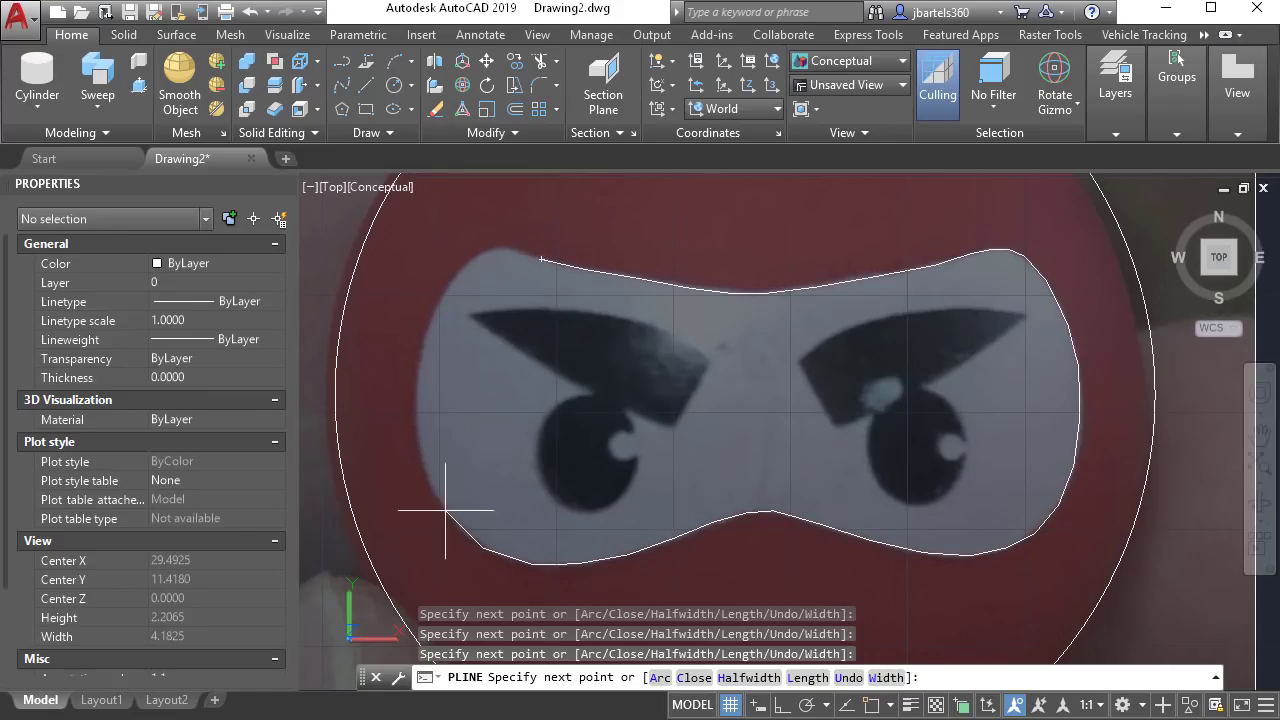
pyautogui.click(419, 345)
pyautogui.click(433, 300)
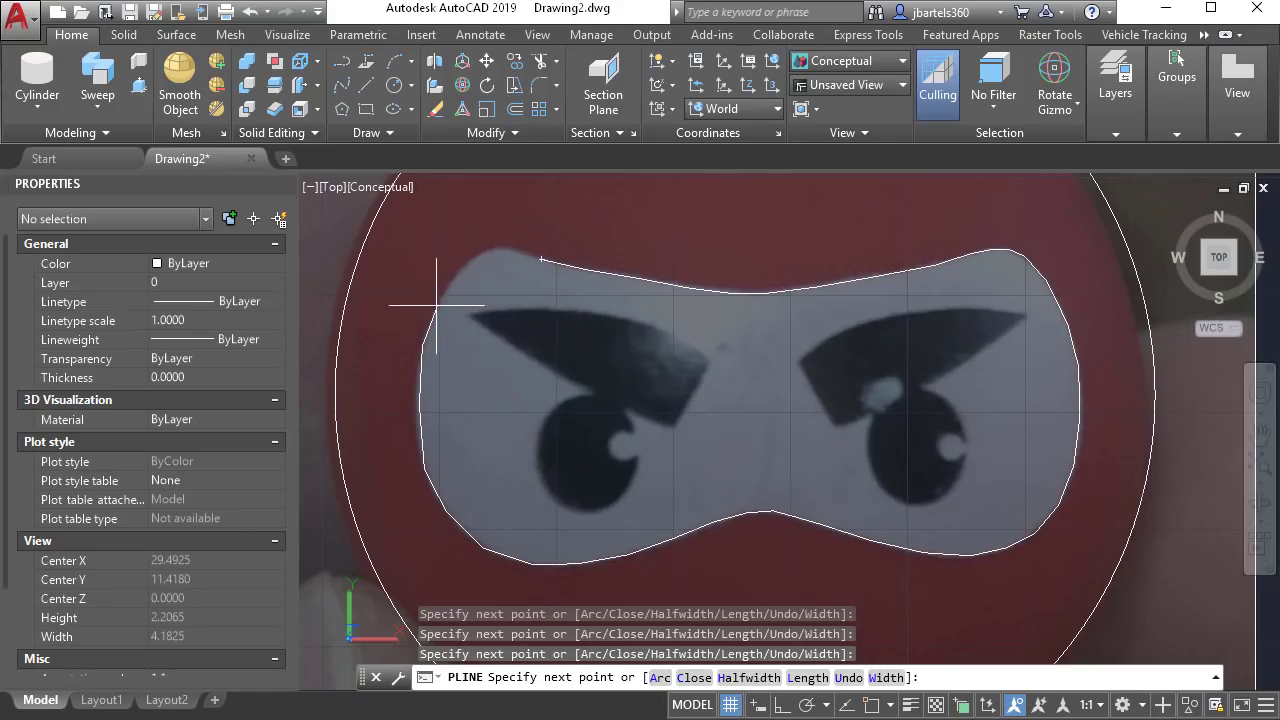
pyautogui.click(521, 252)
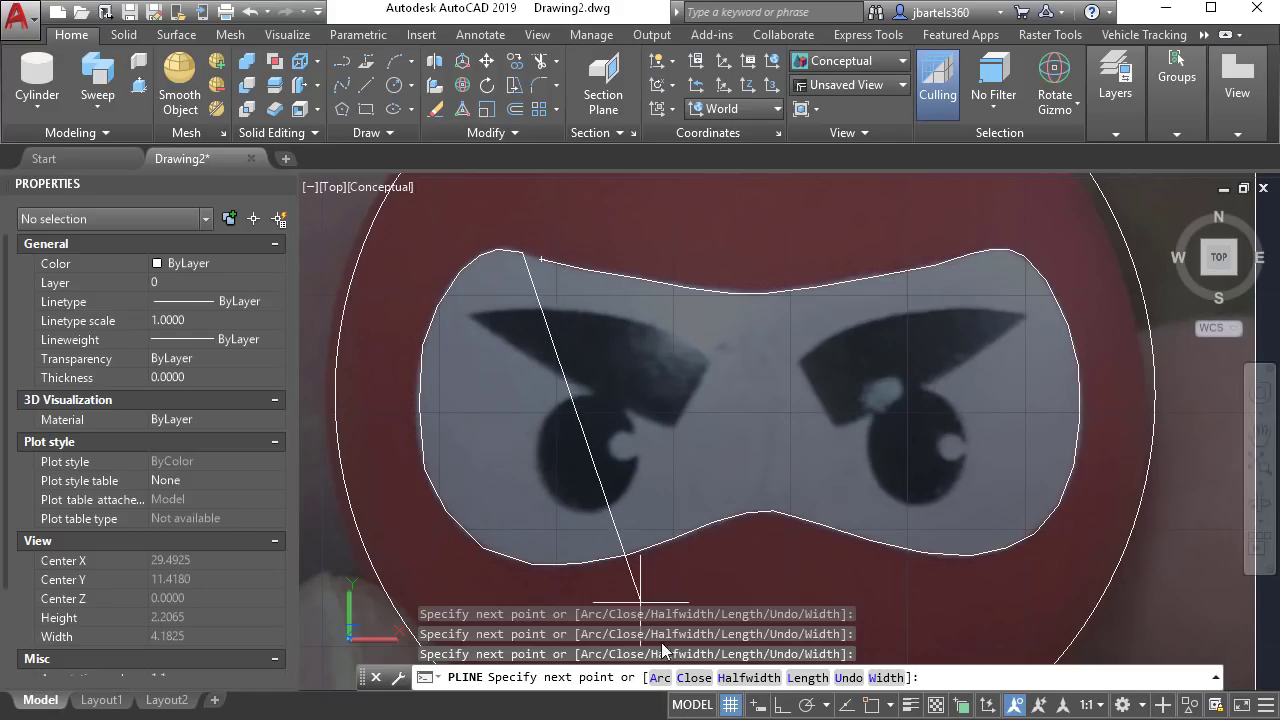
pyautogui.click(681, 677)
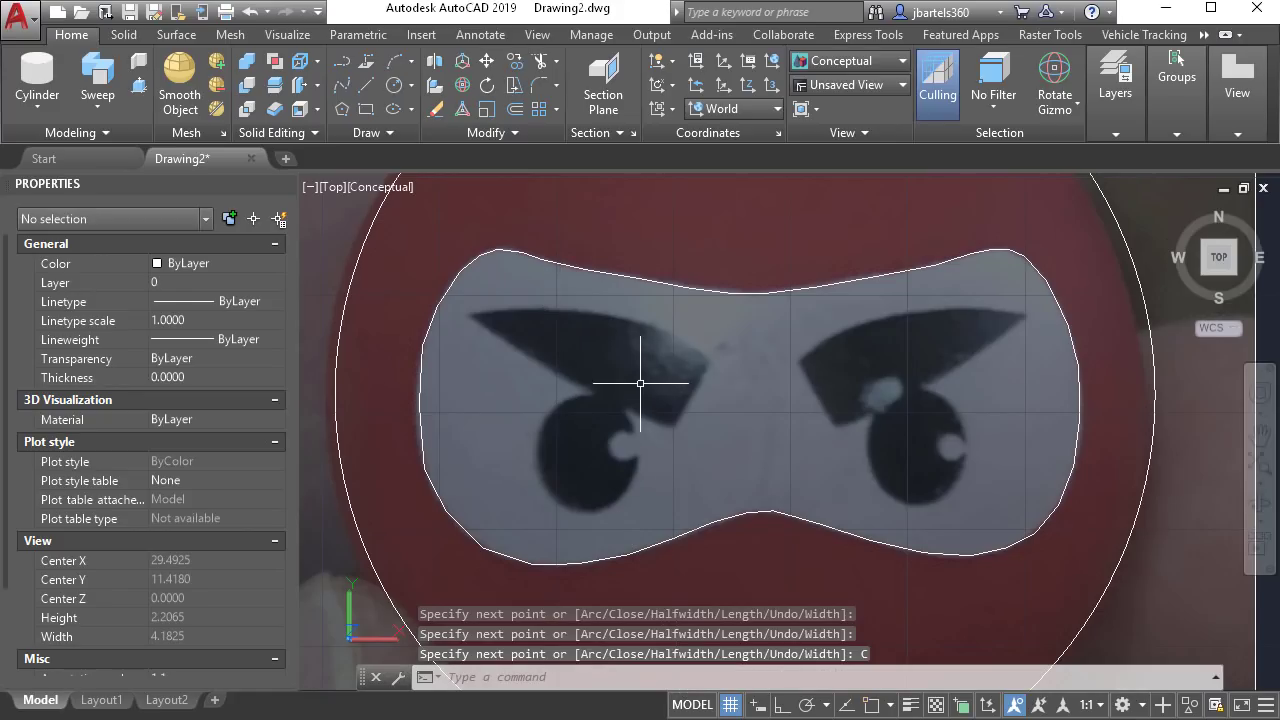
# Smooth the closed mask polyline with the Spline option of polyline editing.
pyautogui.doubleClick(669, 284)
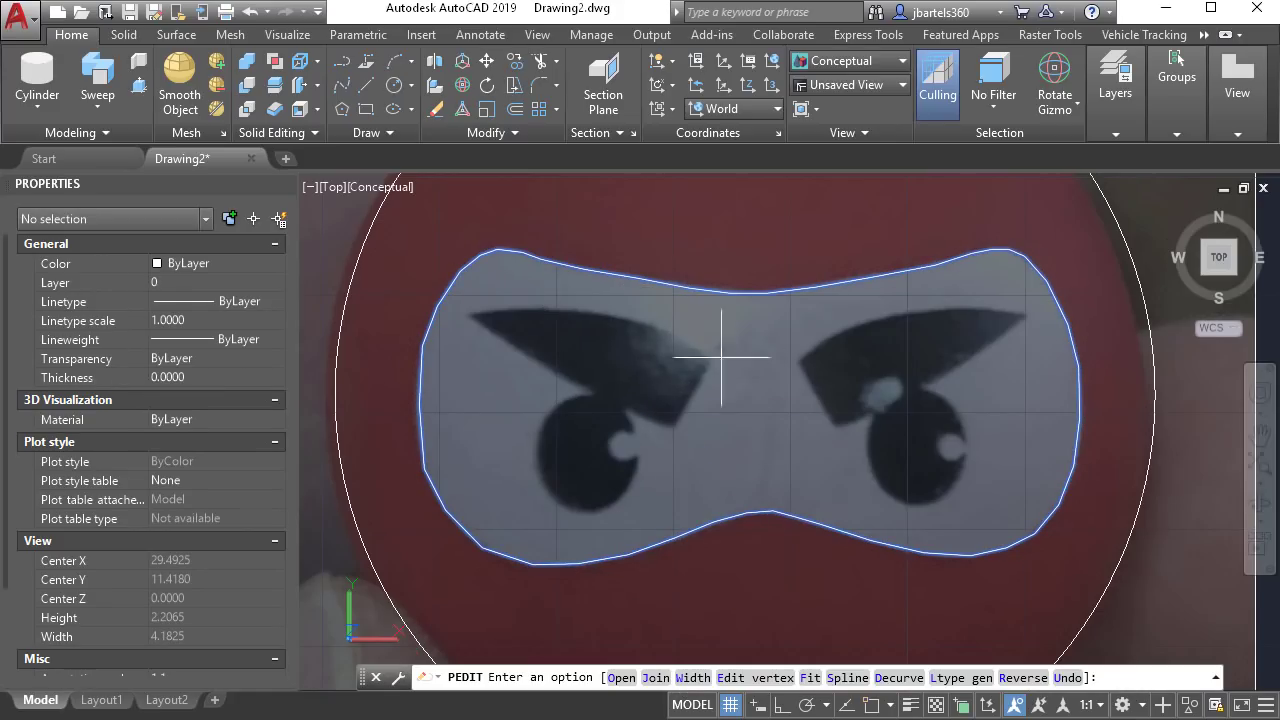
pyautogui.click(846, 678)
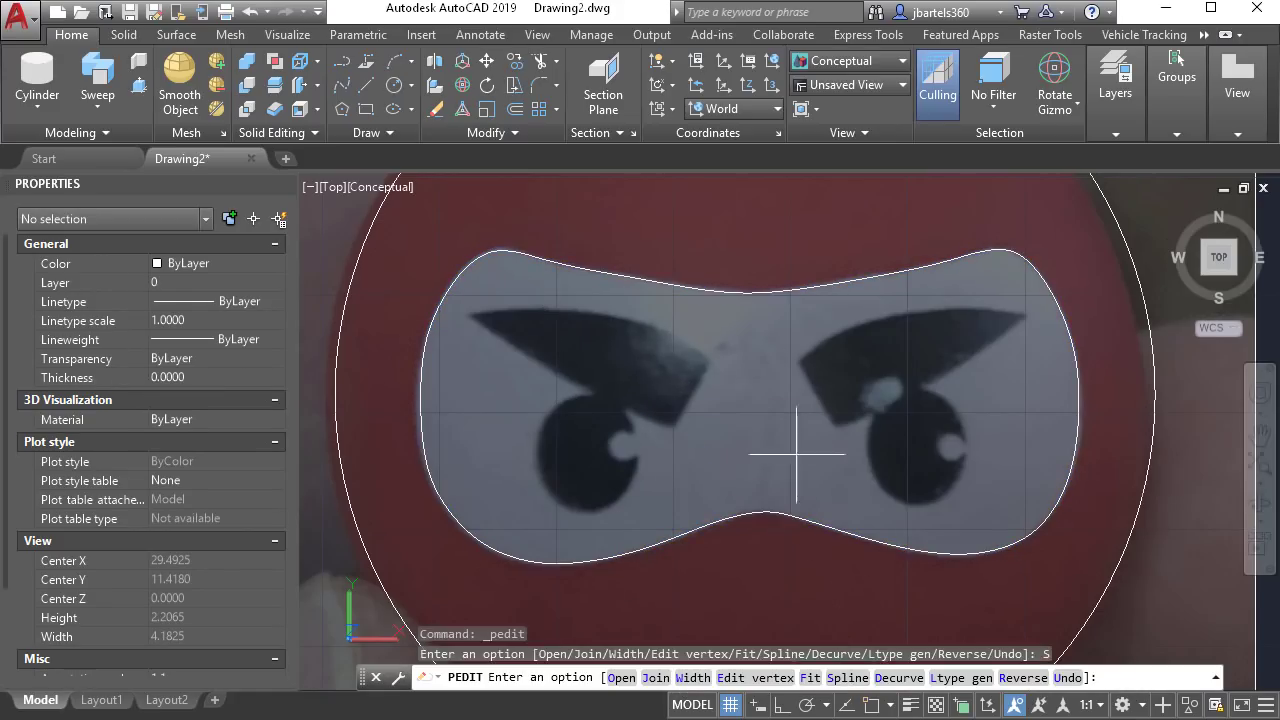
pyautogui.press('Escape')
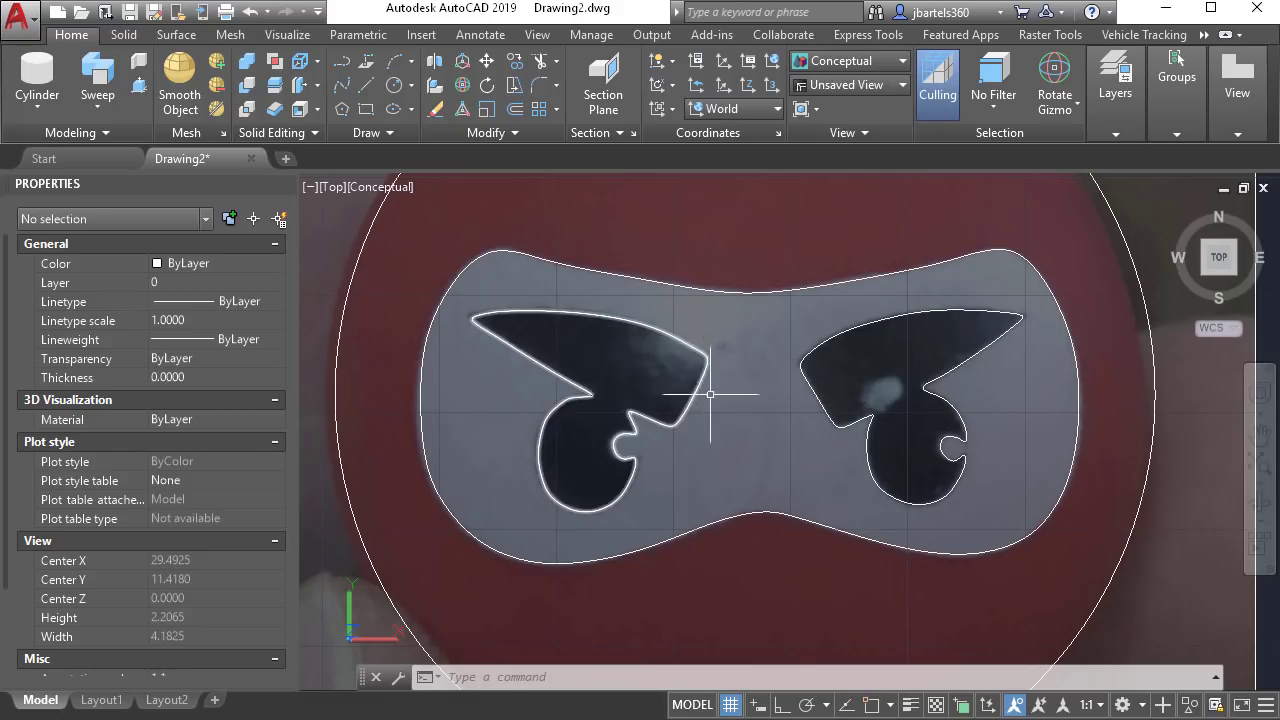
# Detach the ninja-crop reference image from the drawing, leaving the traced outlines.
pyautogui.scroll(-6, 758, 424)
pyautogui.moveTo(755, 443); pyautogui.dragTo(670, 436)
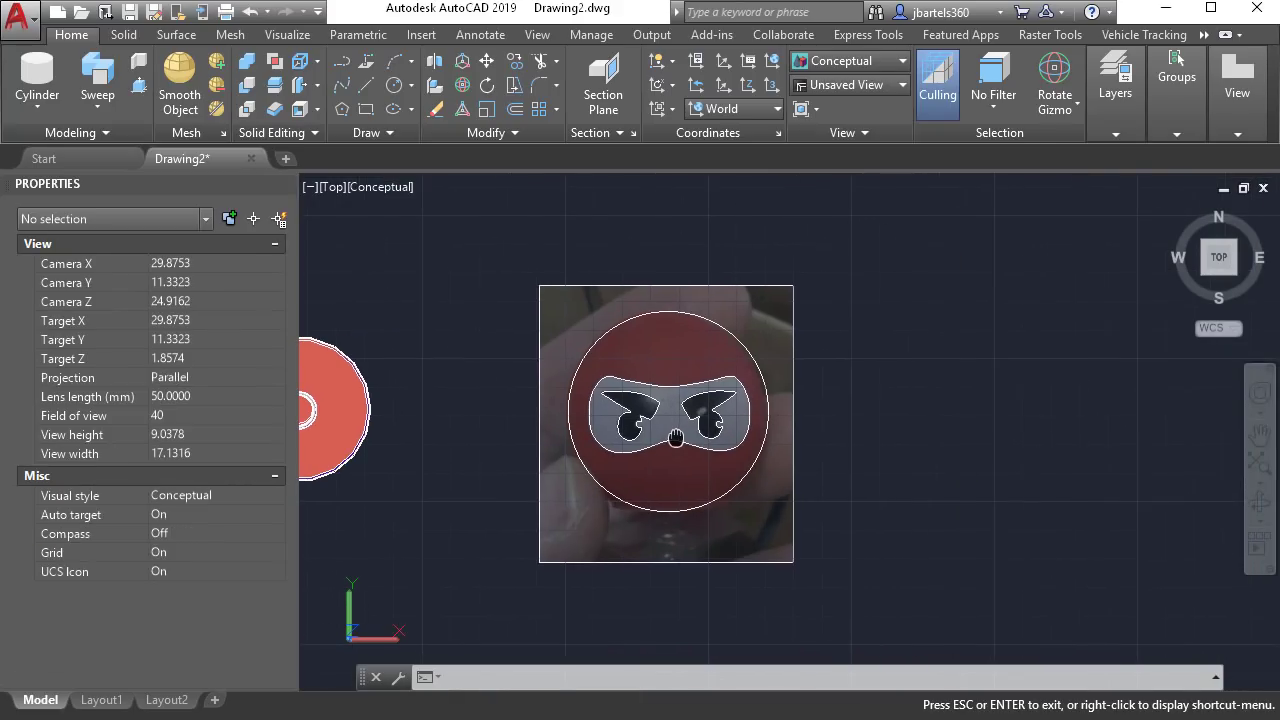
pyautogui.press('Escape')
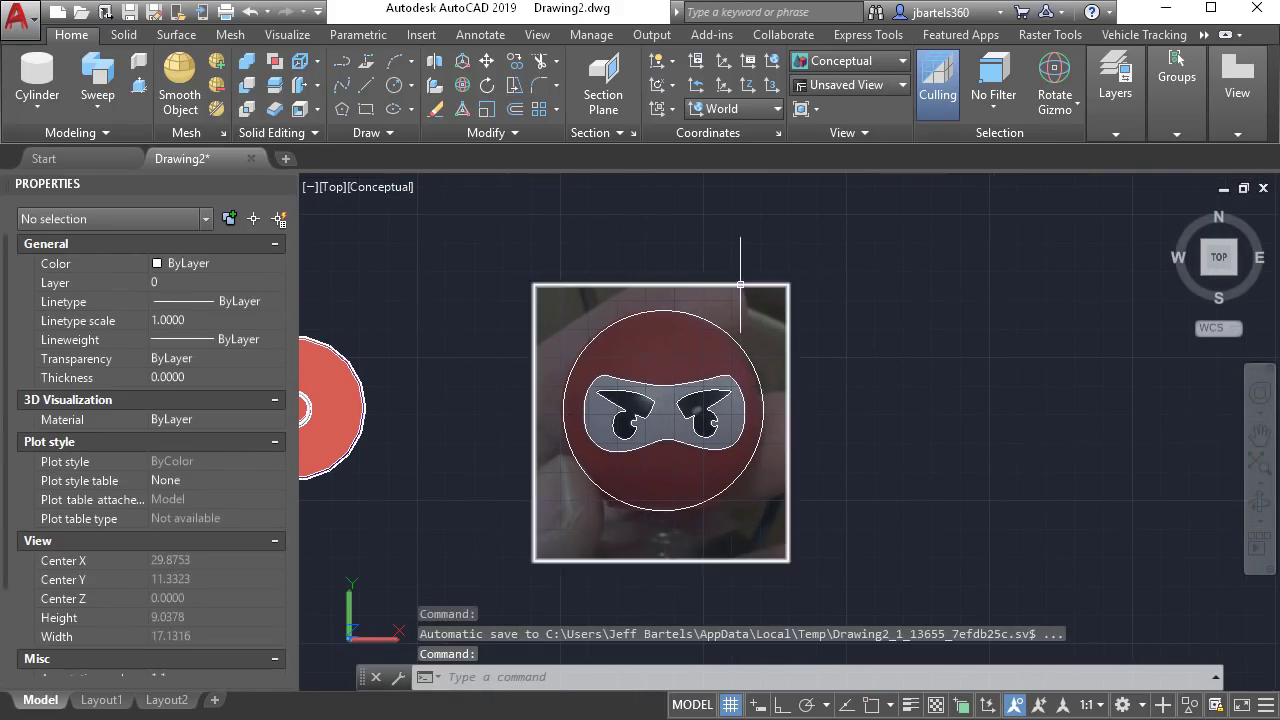
pyautogui.click(740, 285)
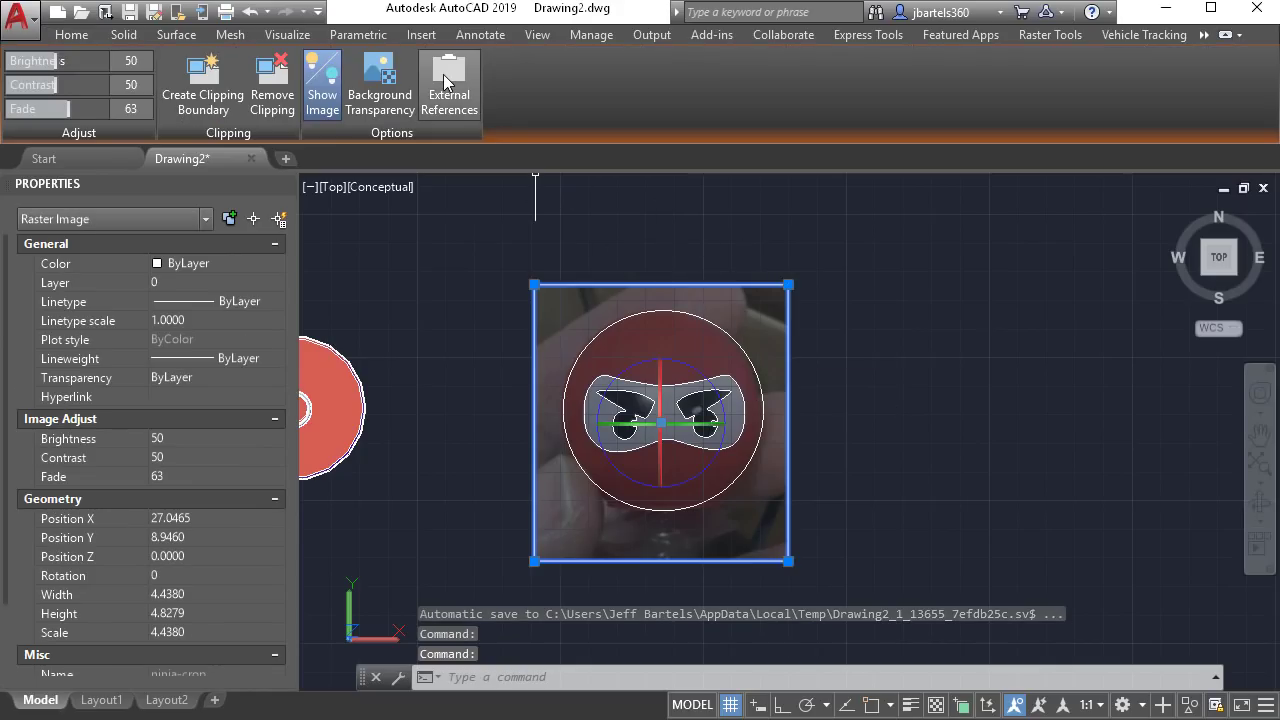
pyautogui.click(447, 84)
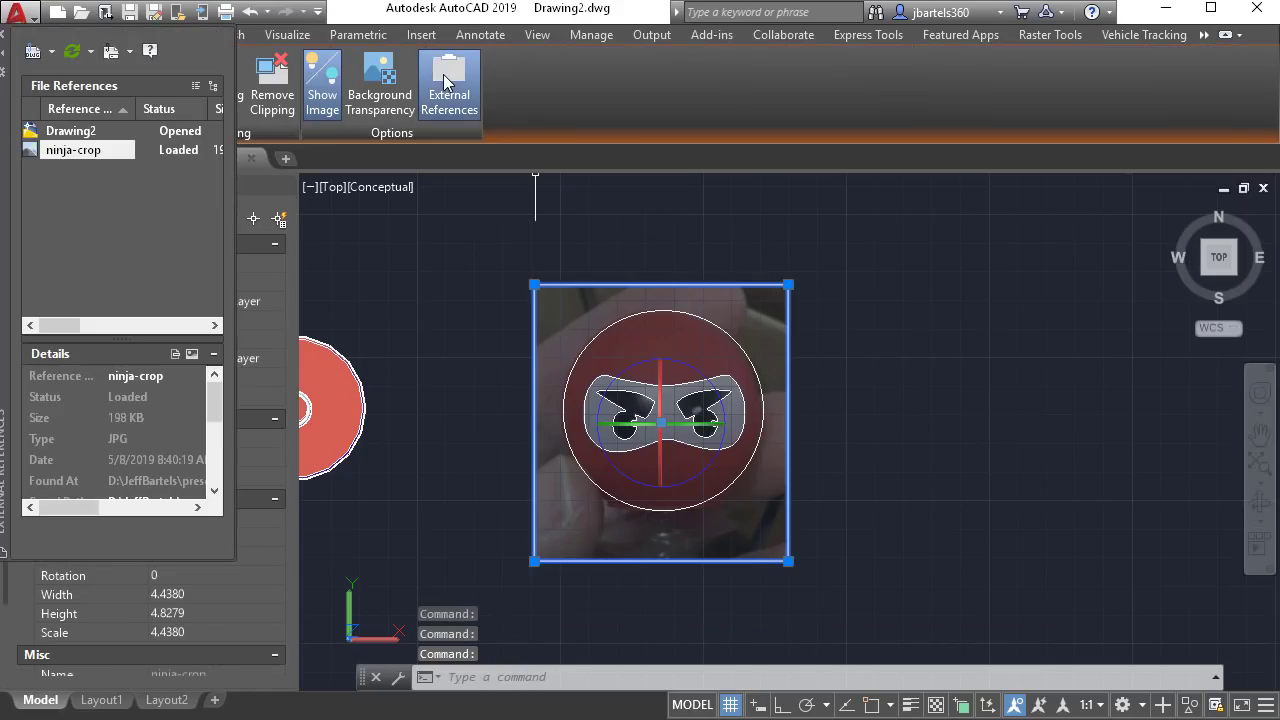
pyautogui.rightClick(77, 152)
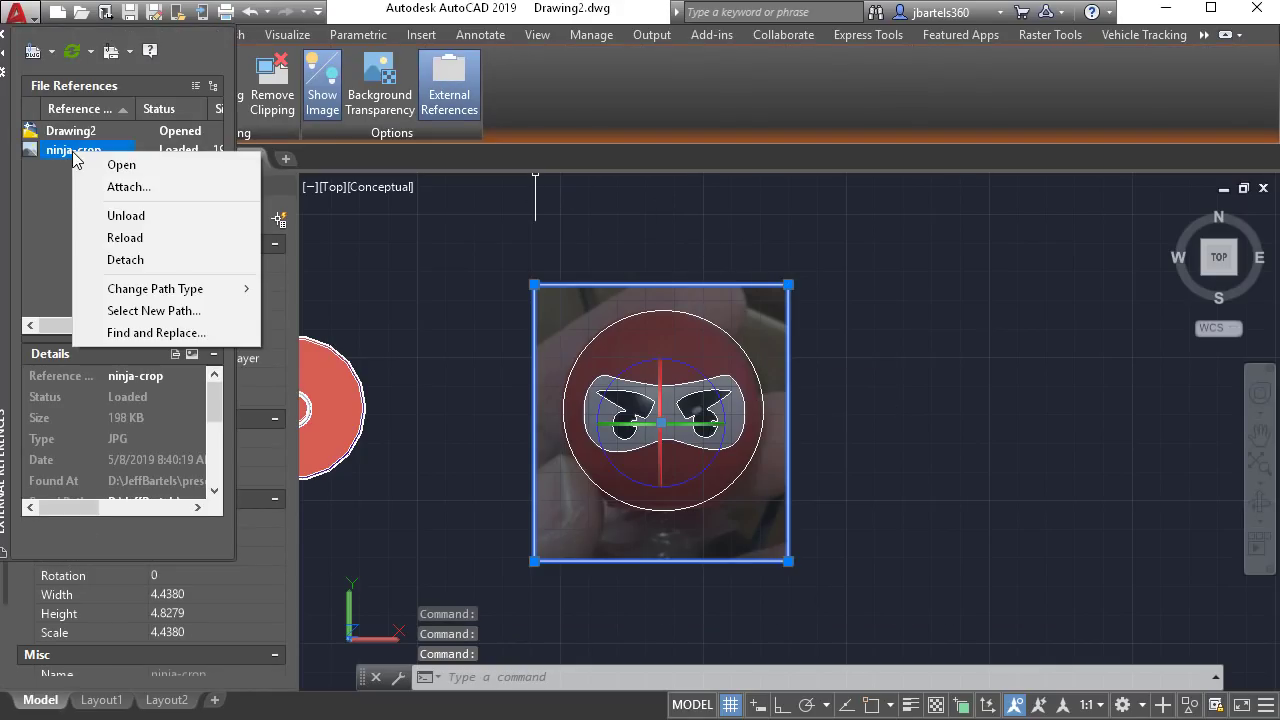
pyautogui.click(126, 260)
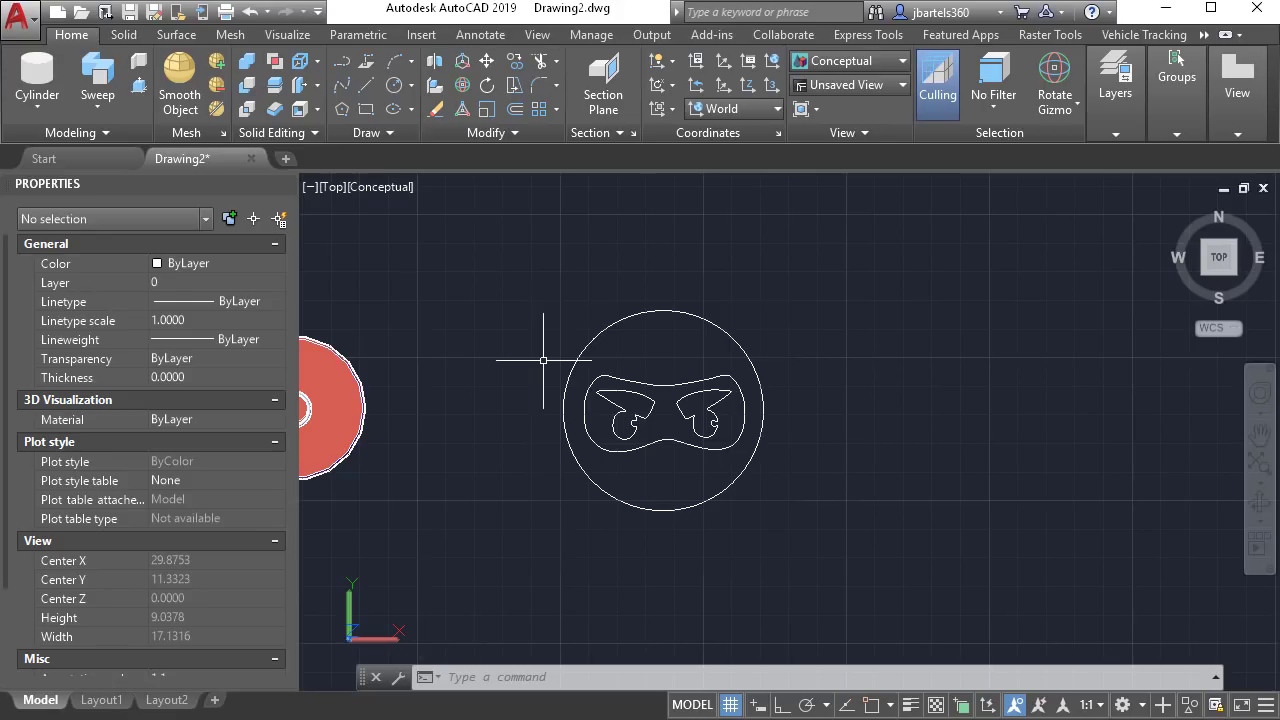
# Draw a sphere at the head circle's center, using the circle's quadrant to set its 1.75 radius.
pyautogui.click(37, 100)
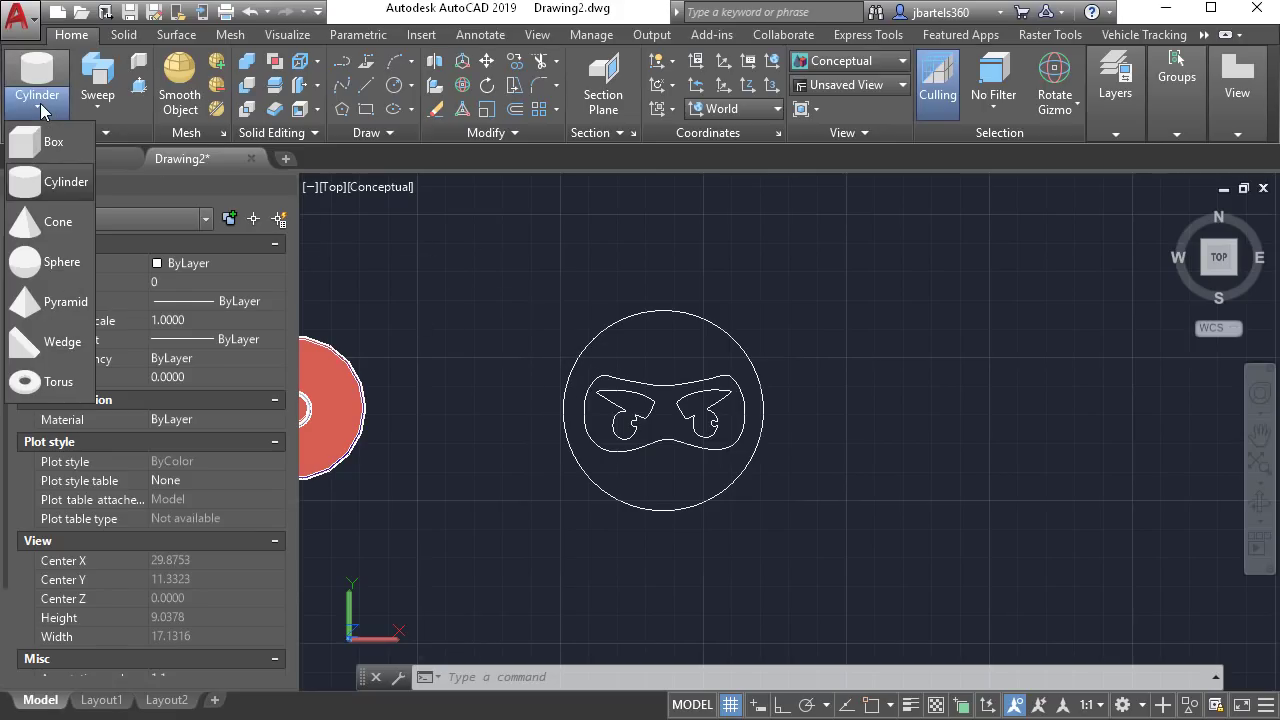
pyautogui.click(60, 262)
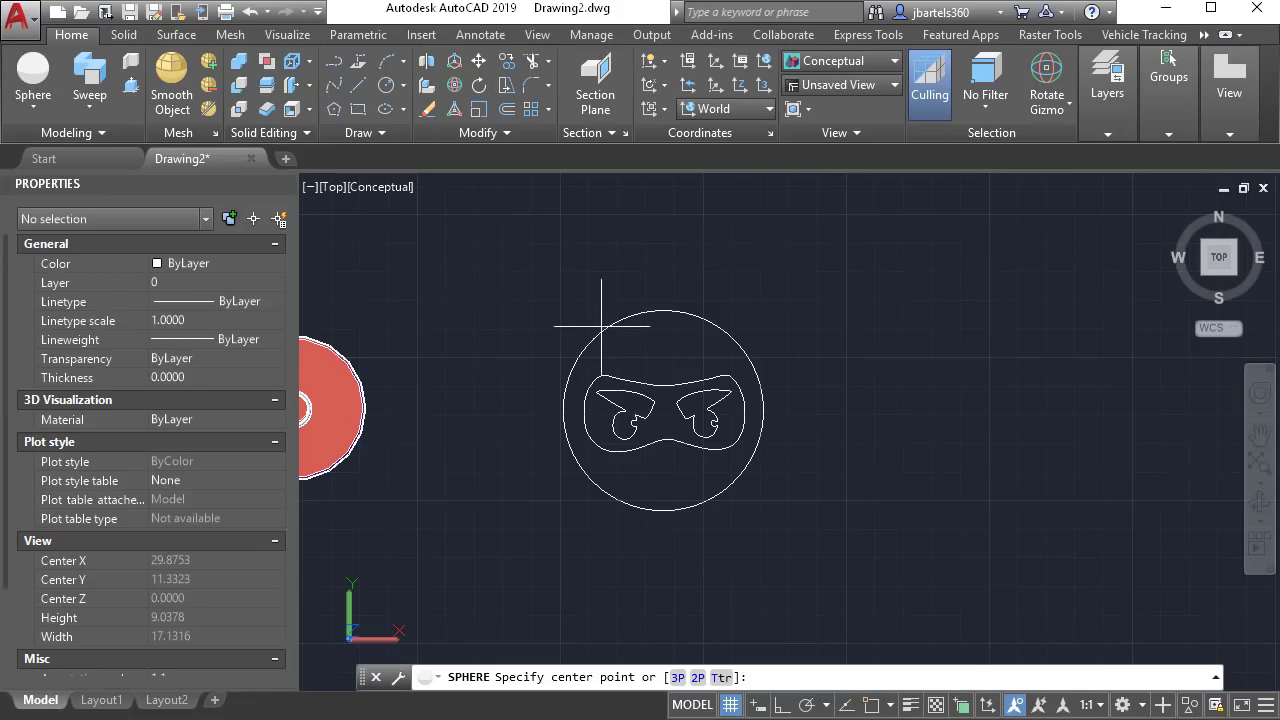
pyautogui.click(754, 346)
pyautogui.keyDown('shift'); pyautogui.rightClick(796, 387); pyautogui.keyUp('shift')
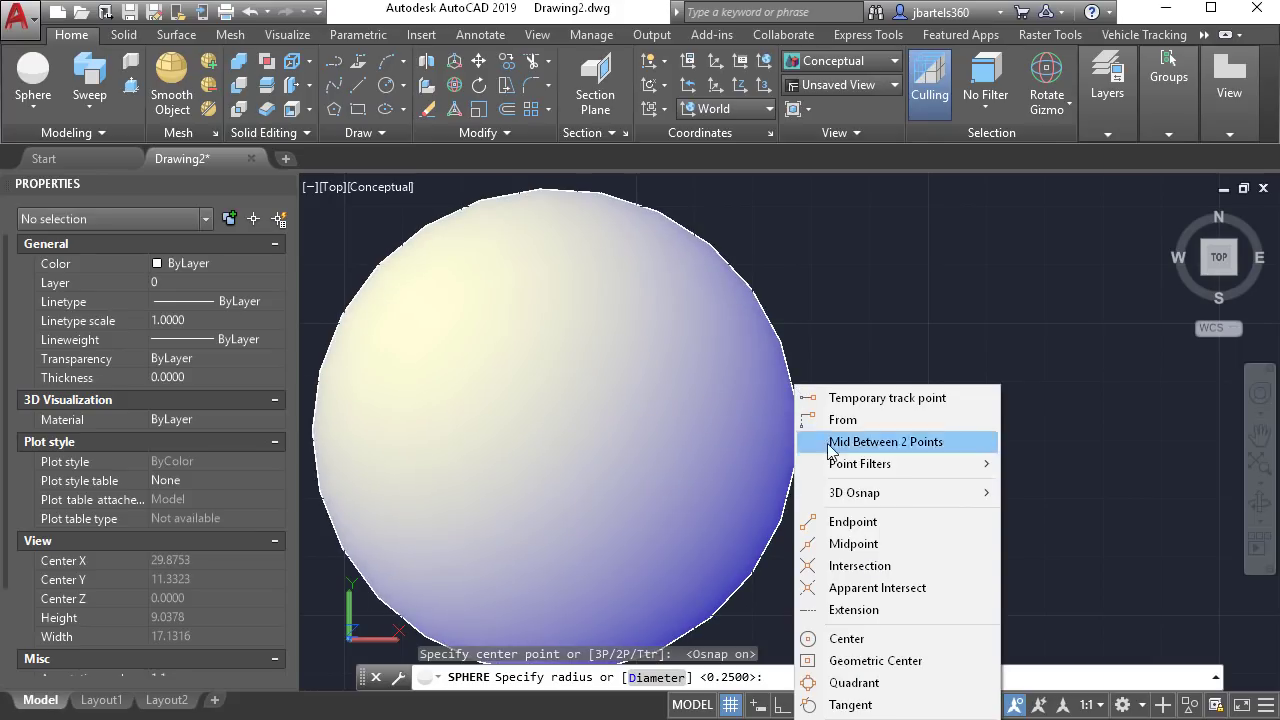
pyautogui.click(848, 681)
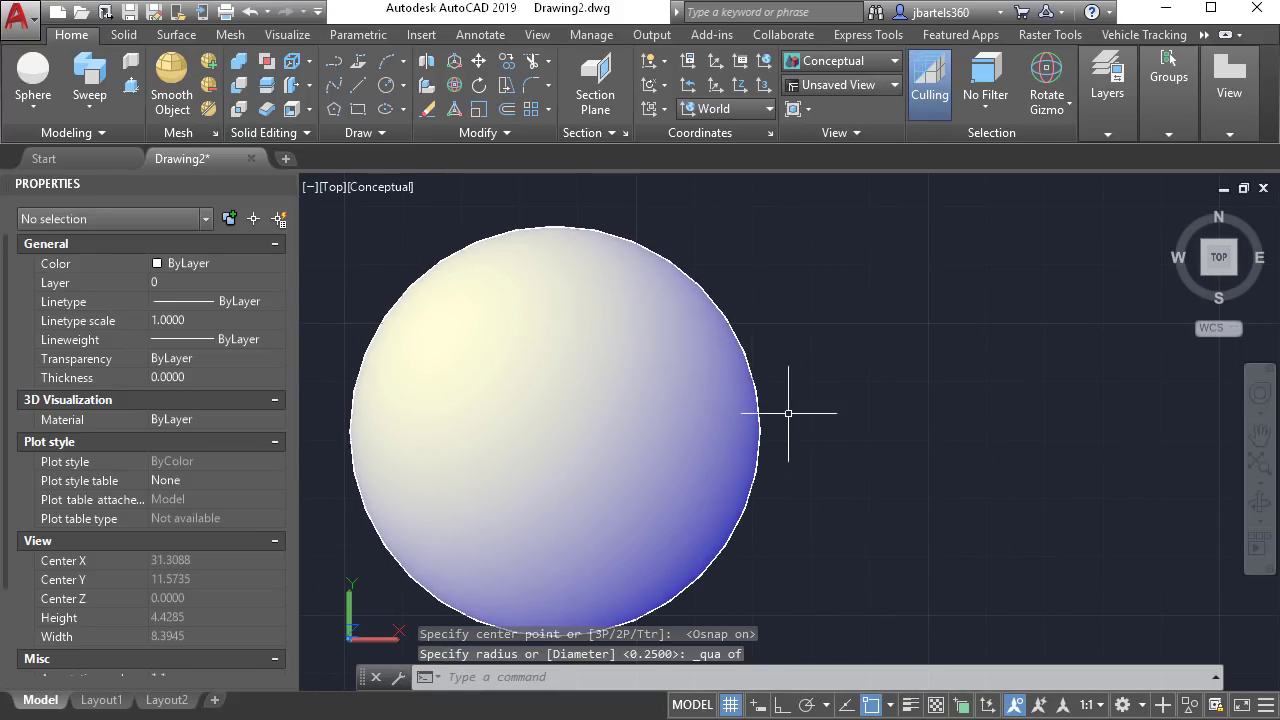
pyautogui.scroll(-2, 790, 410)
pyautogui.click(806, 410)
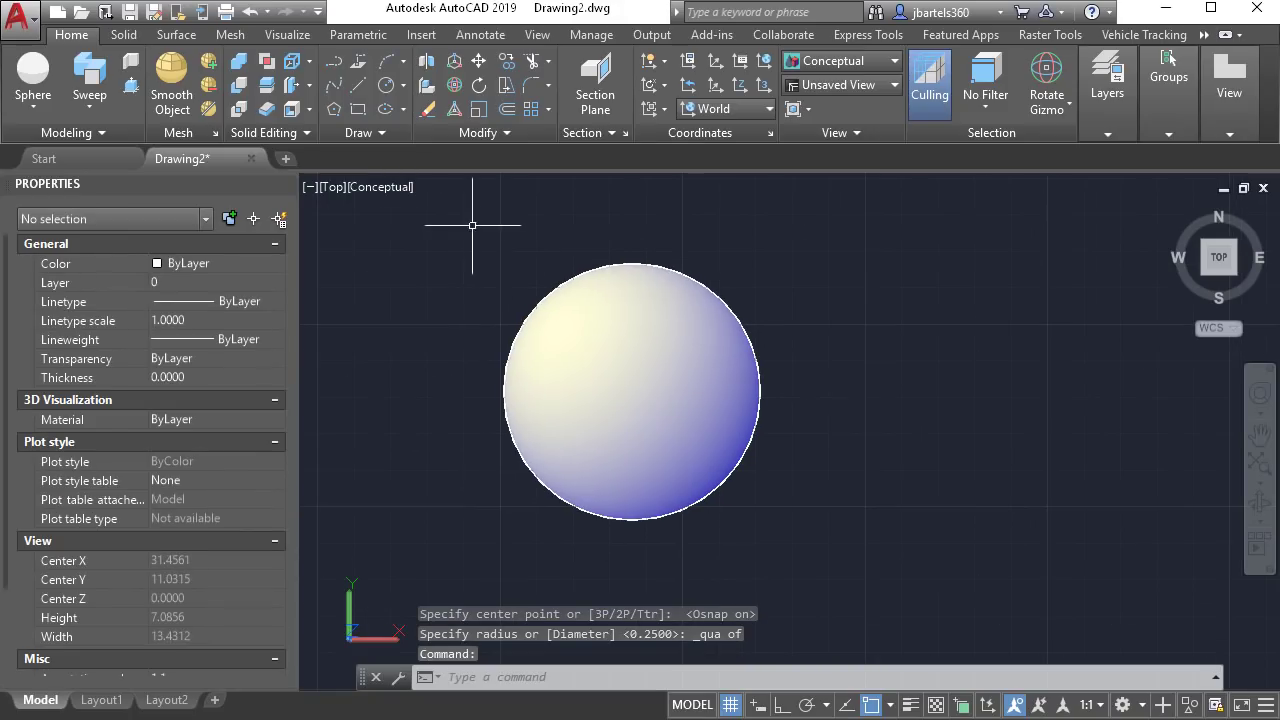
# Switch the visual style to 2D Wireframe and set the sphere's color to red.
pyautogui.click(380, 187)
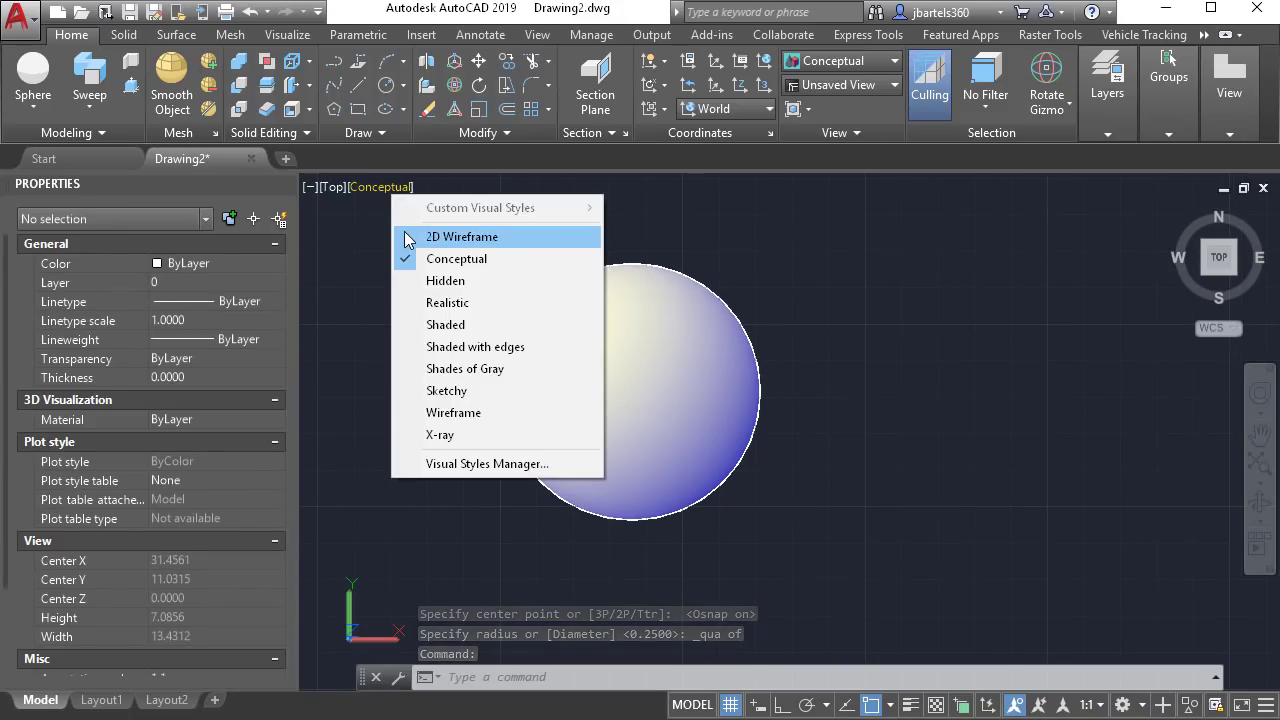
pyautogui.click(425, 236)
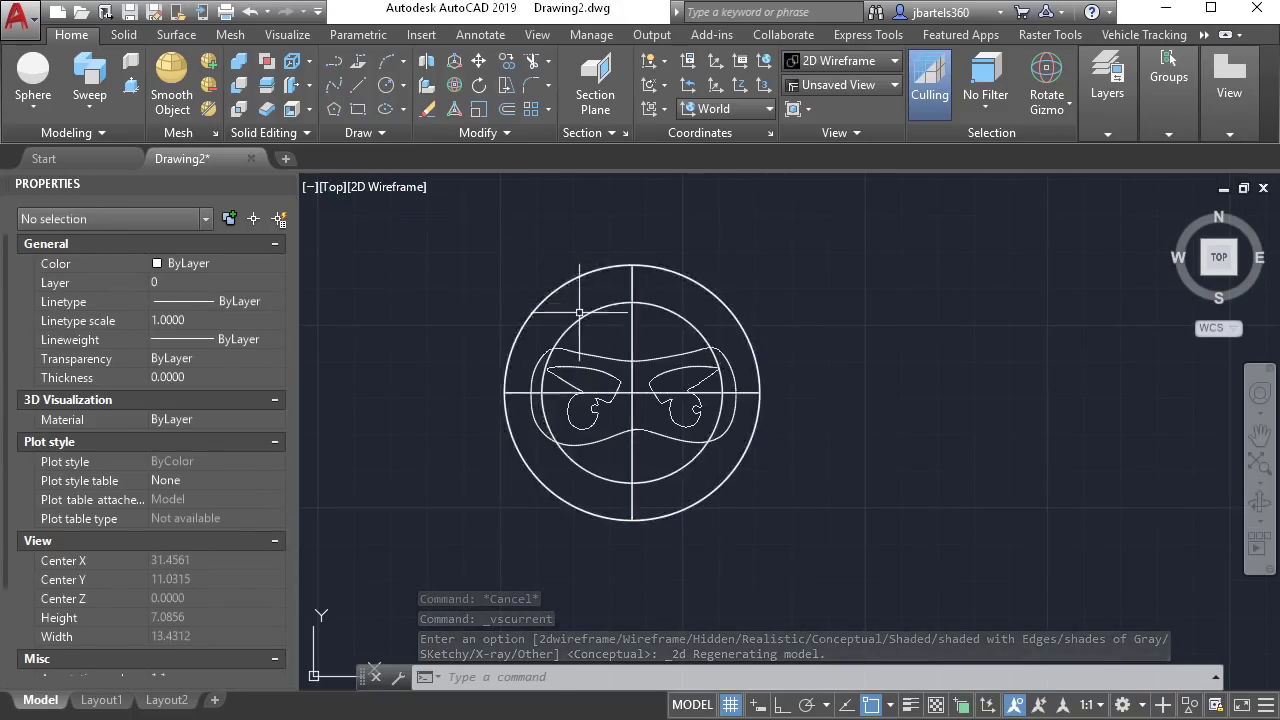
pyautogui.click(581, 316)
pyautogui.click(238, 262)
pyautogui.click(277, 262)
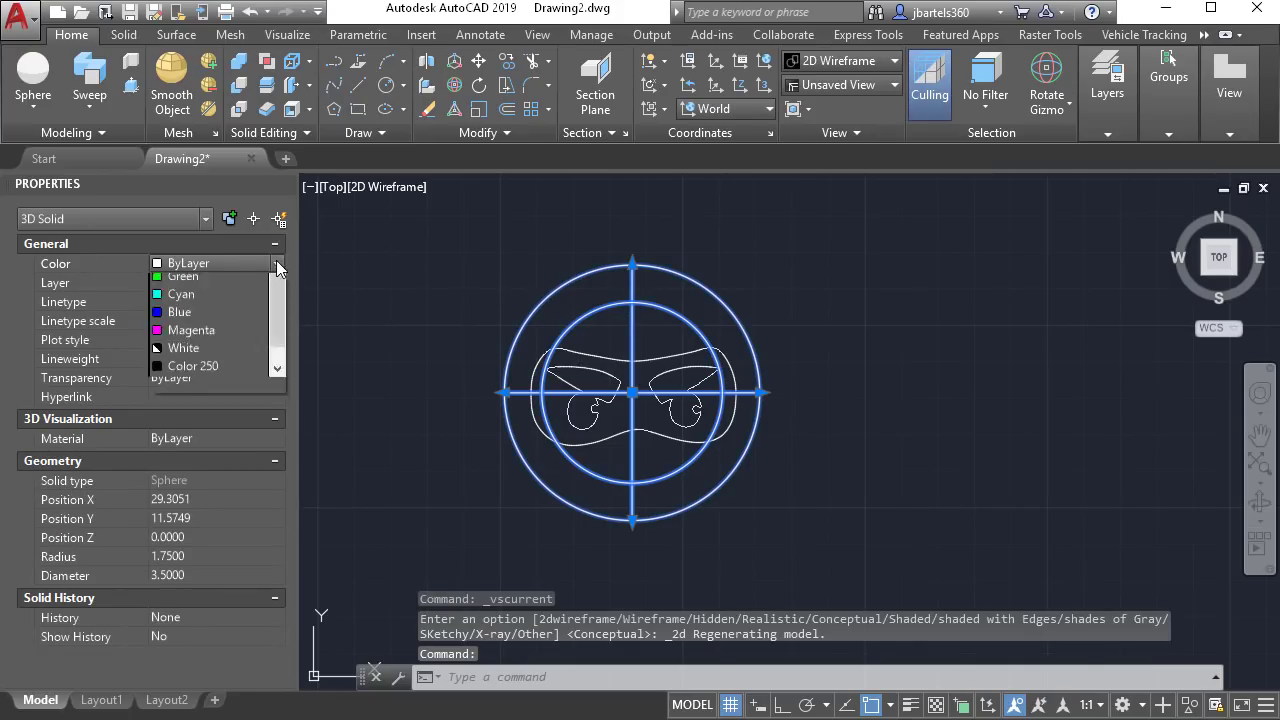
pyautogui.click(245, 312)
pyautogui.press('Escape')
pyautogui.press('Escape')
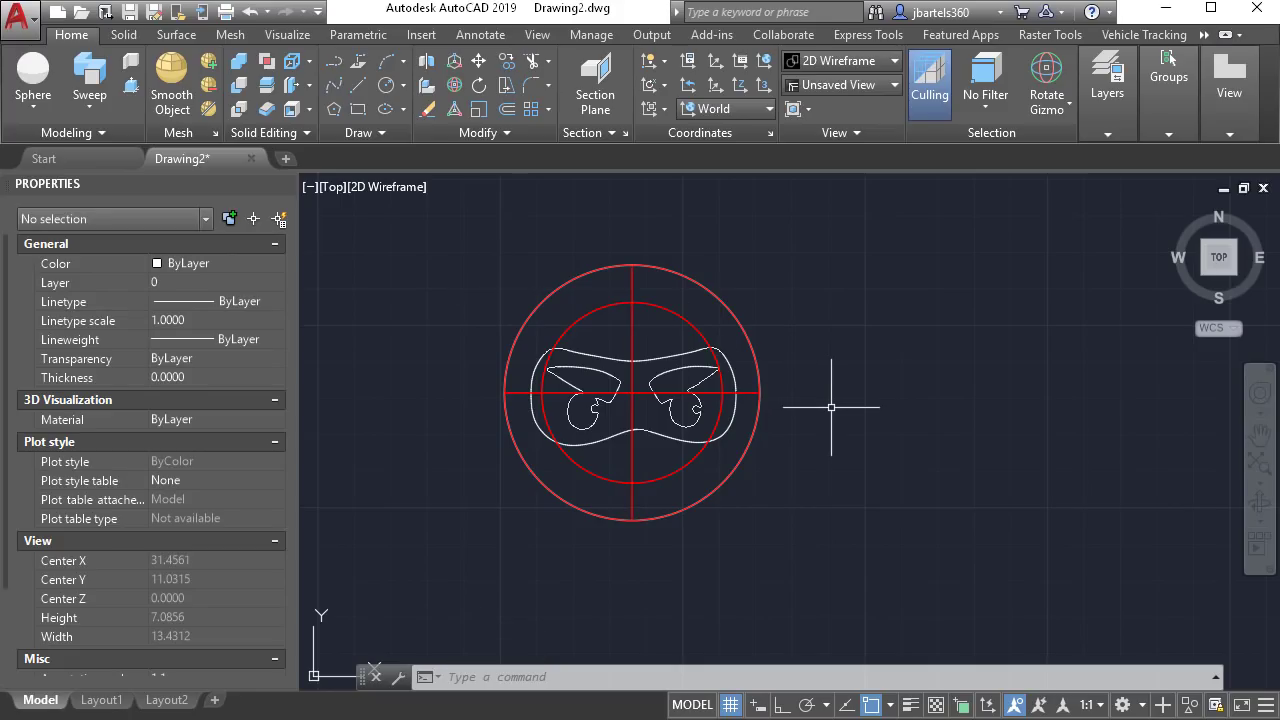
# Extrude the mask outline and both eye outlines together upward through the head sphere to a height of about 2.85.
pyautogui.keyDown('shift'); pyautogui.moveTo(864, 440); pyautogui.dragTo(818, 375, button='middle'); pyautogui.keyUp('shift')
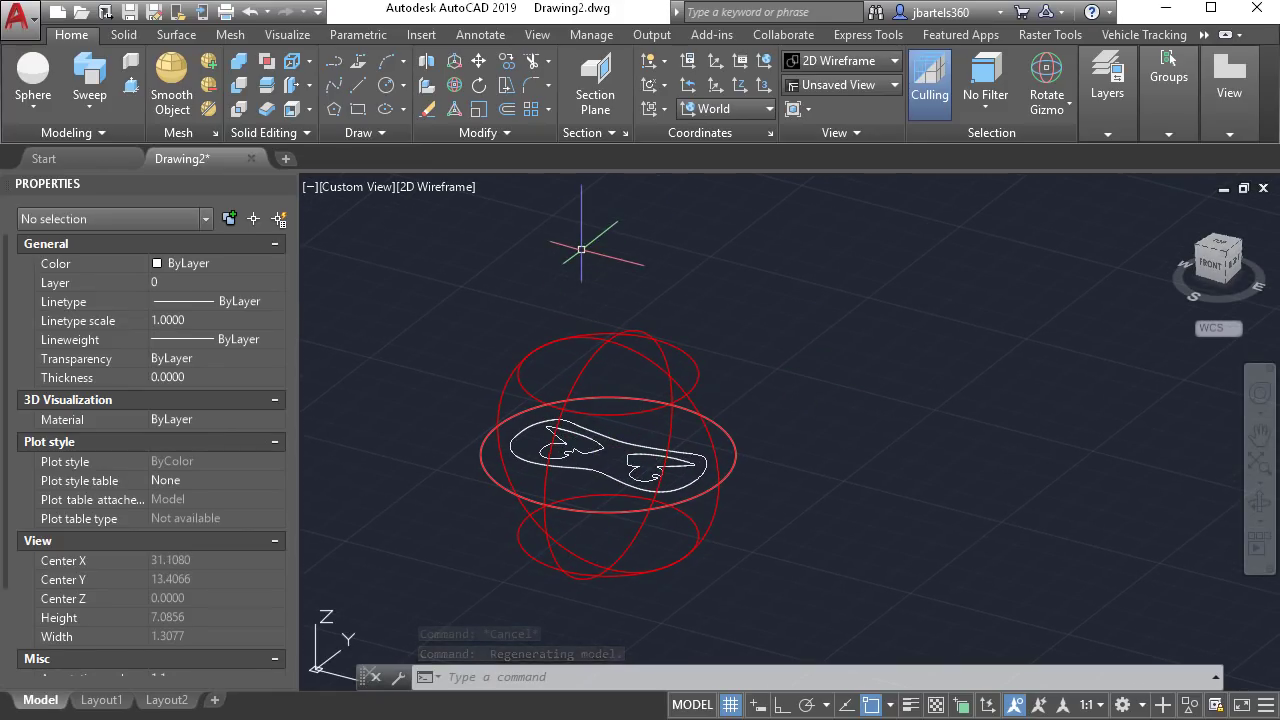
pyautogui.click(91, 107)
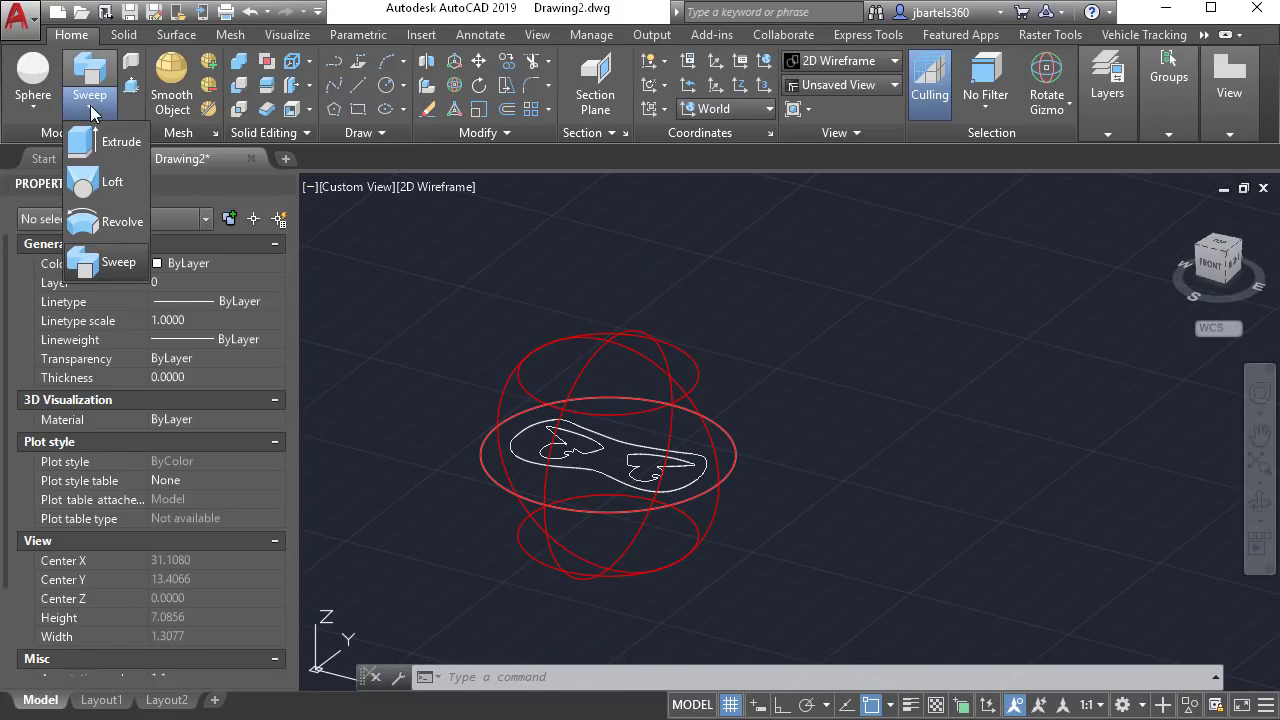
pyautogui.click(110, 143)
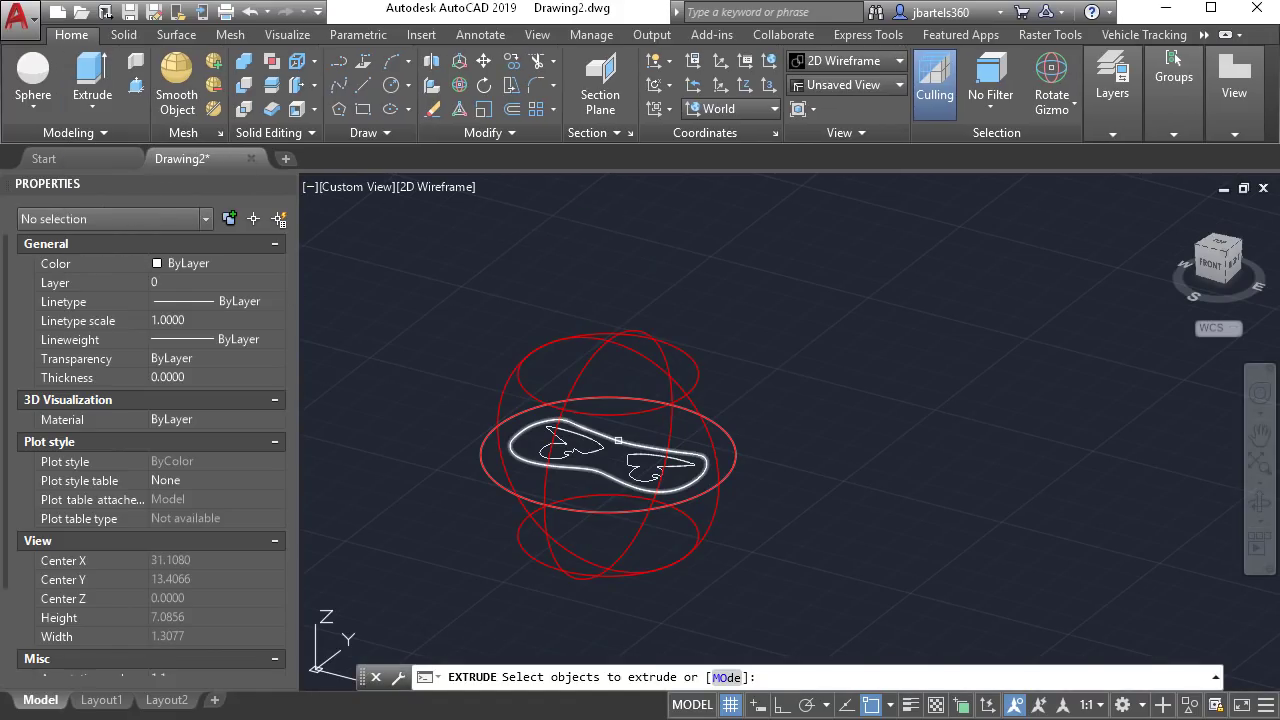
pyautogui.click(618, 440)
pyautogui.click(604, 446)
pyautogui.click(628, 458)
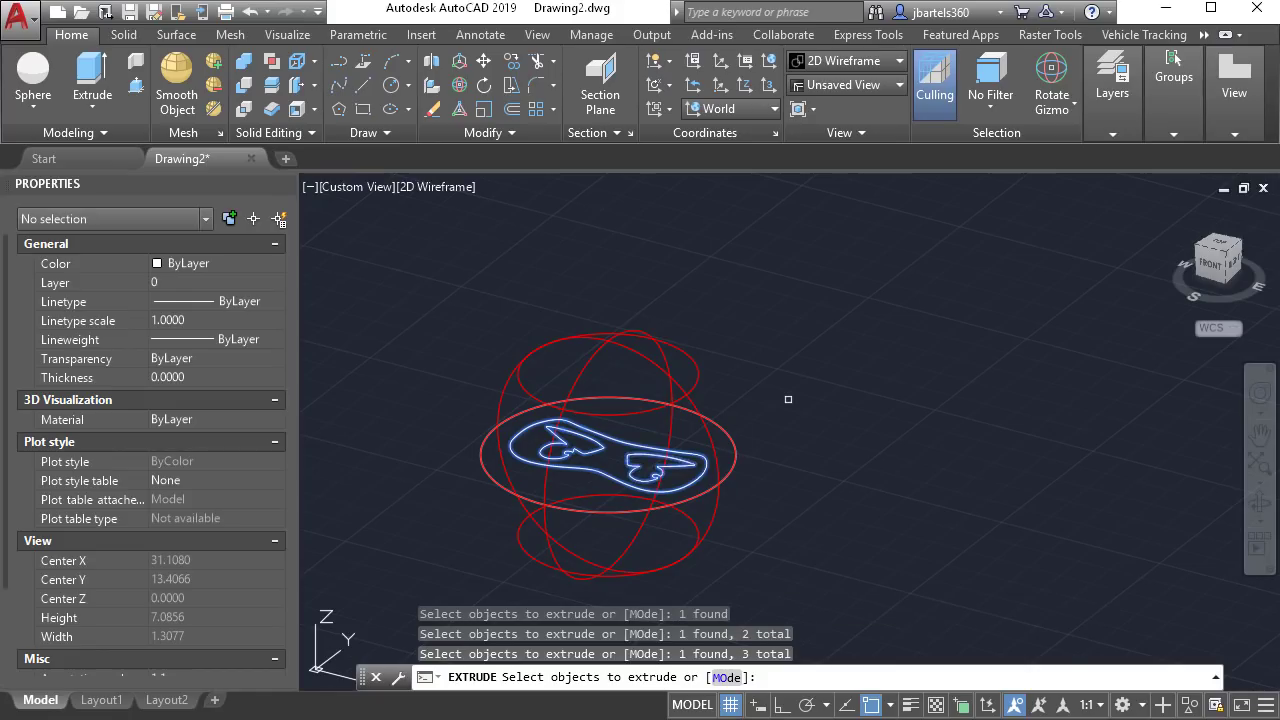
pyautogui.press('Return')
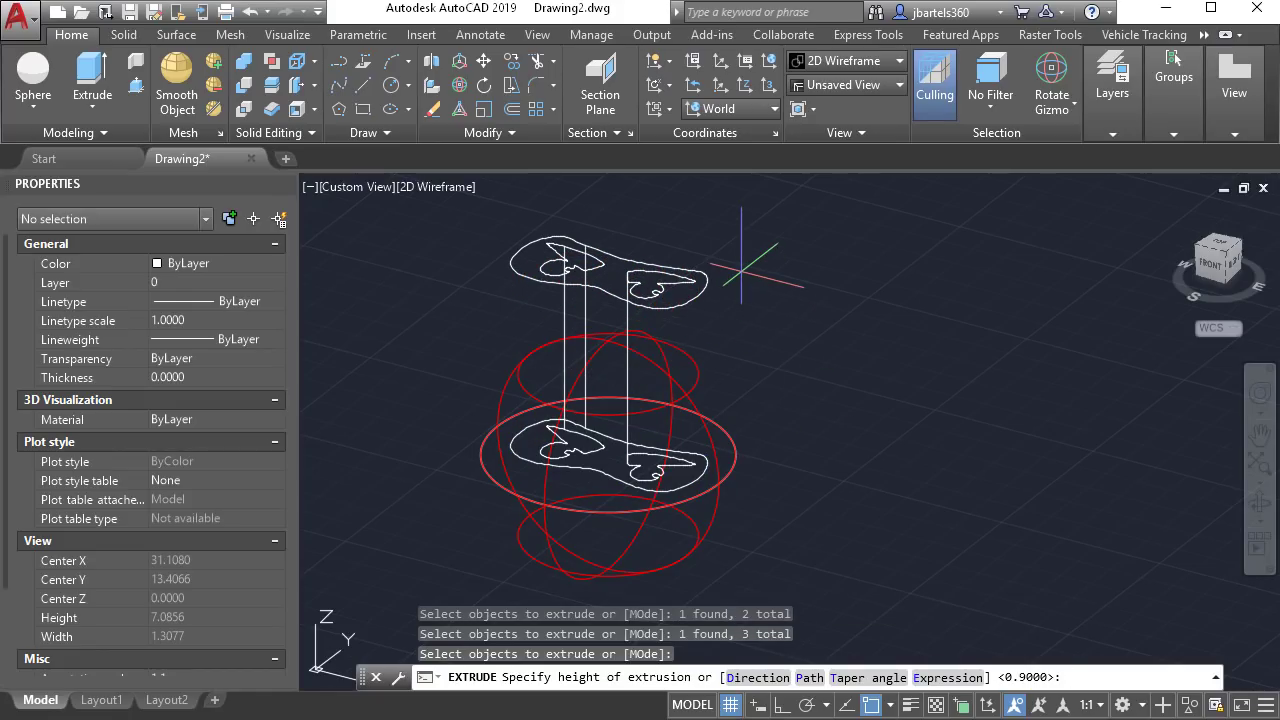
pyautogui.click(738, 267)
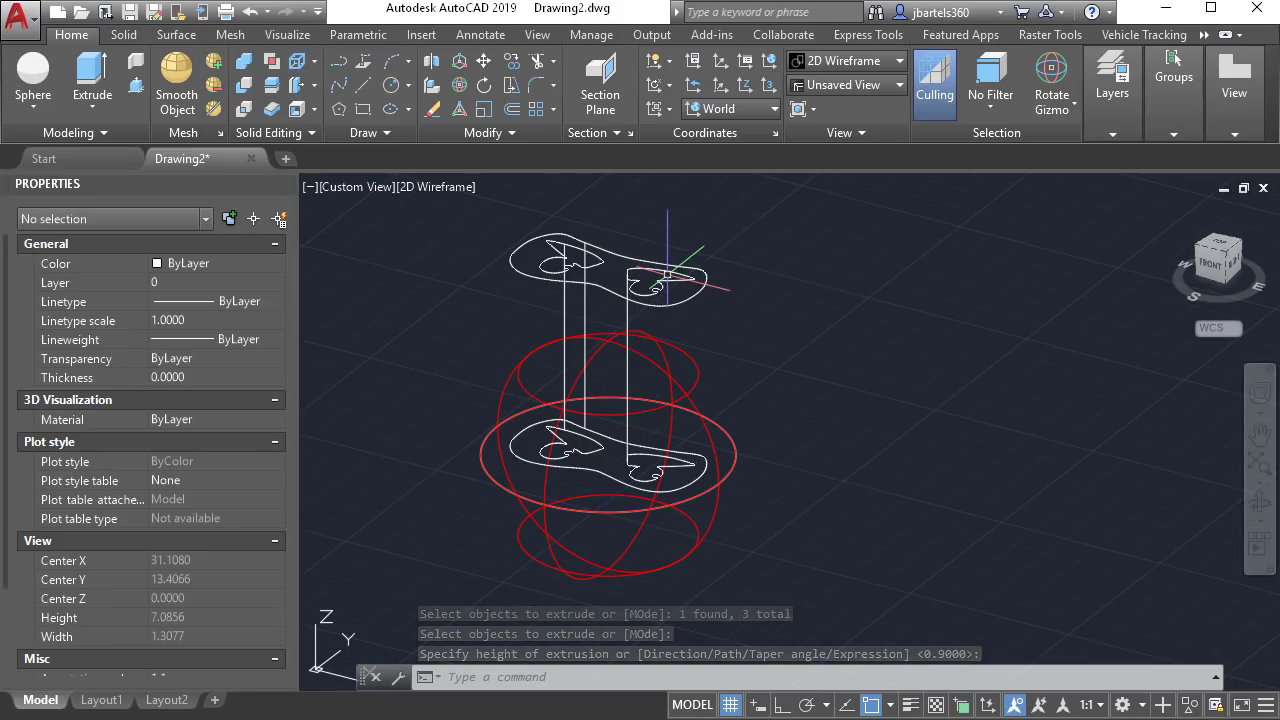
# Stretch both extruded eye solids upward so that their tops stand above the mask solid.
pyautogui.click(667, 275)
pyautogui.click(603, 262)
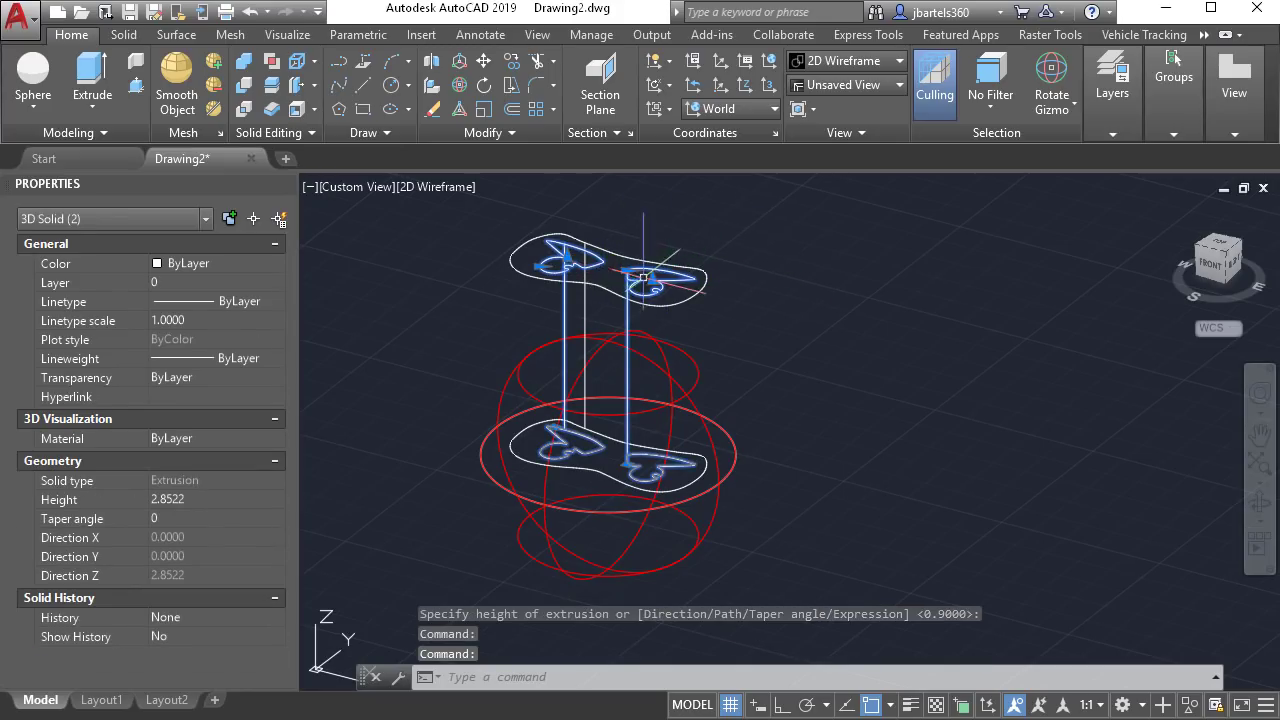
pyautogui.click(652, 280)
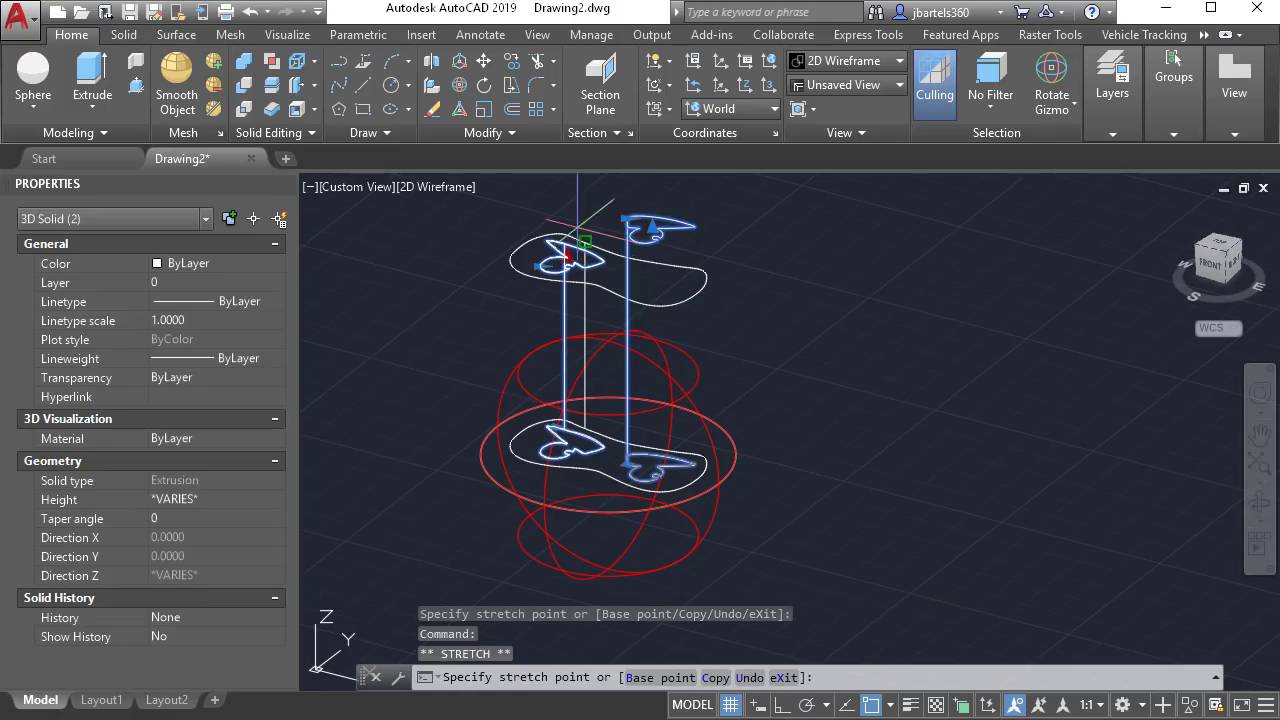
pyautogui.press('Escape')
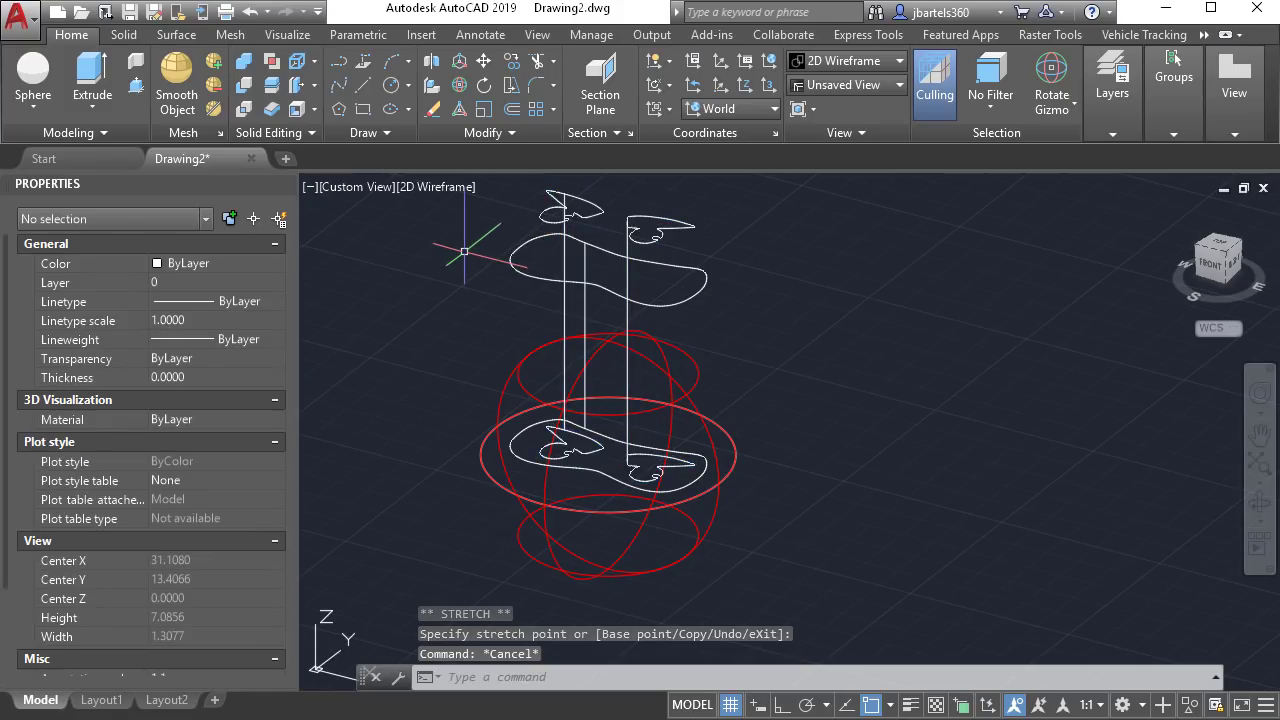
# Switch the visual style to Conceptual and set the color of both eye solids to Color 250.
pyautogui.click(422, 188)
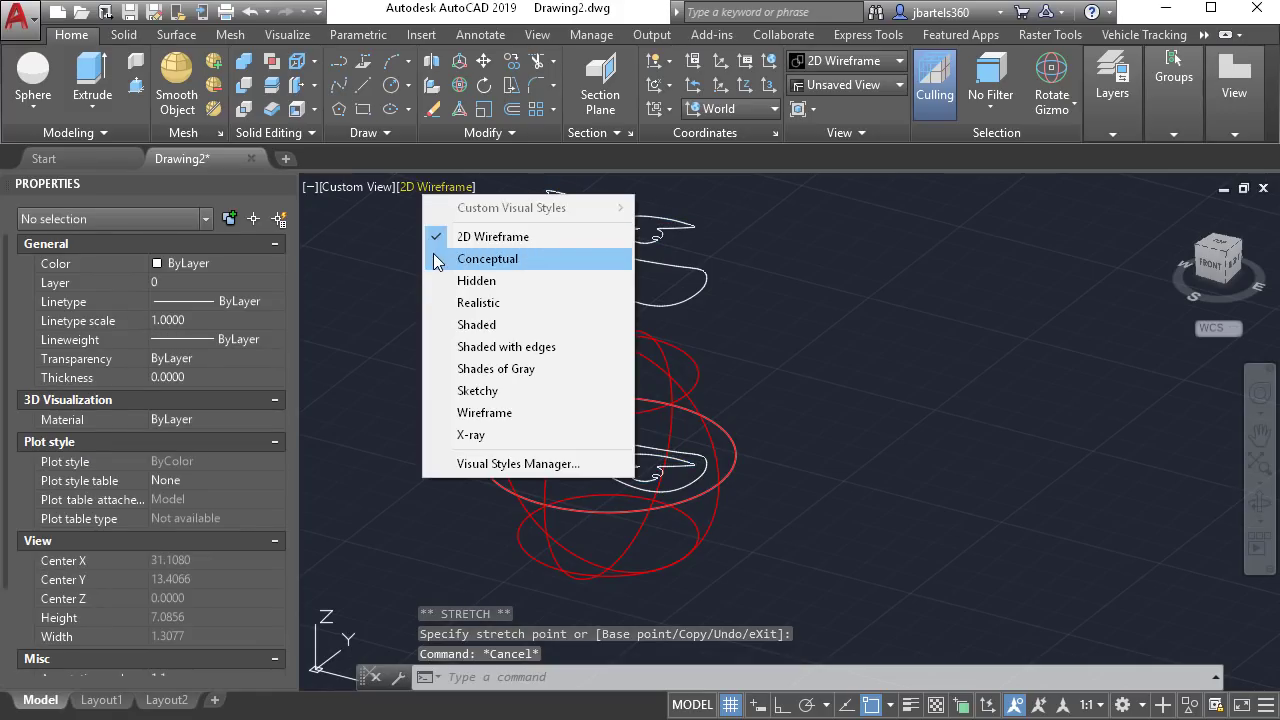
pyautogui.click(480, 254)
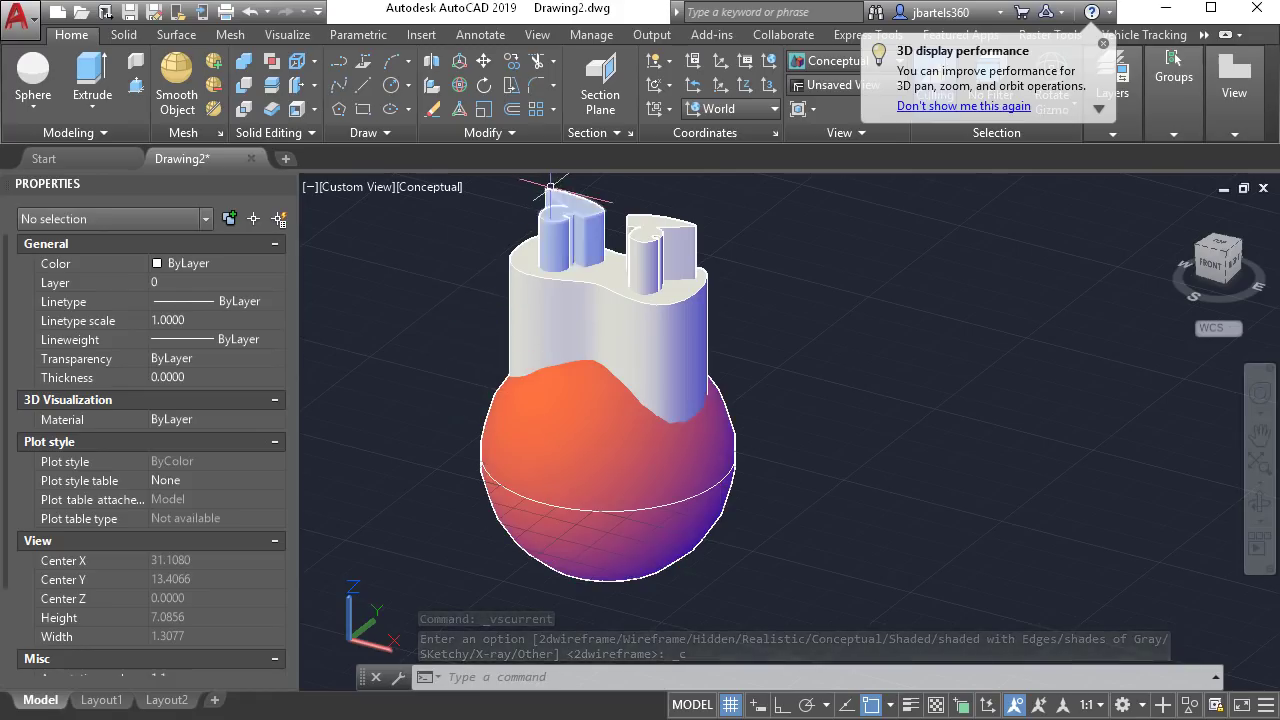
pyautogui.click(592, 208)
pyautogui.click(660, 210)
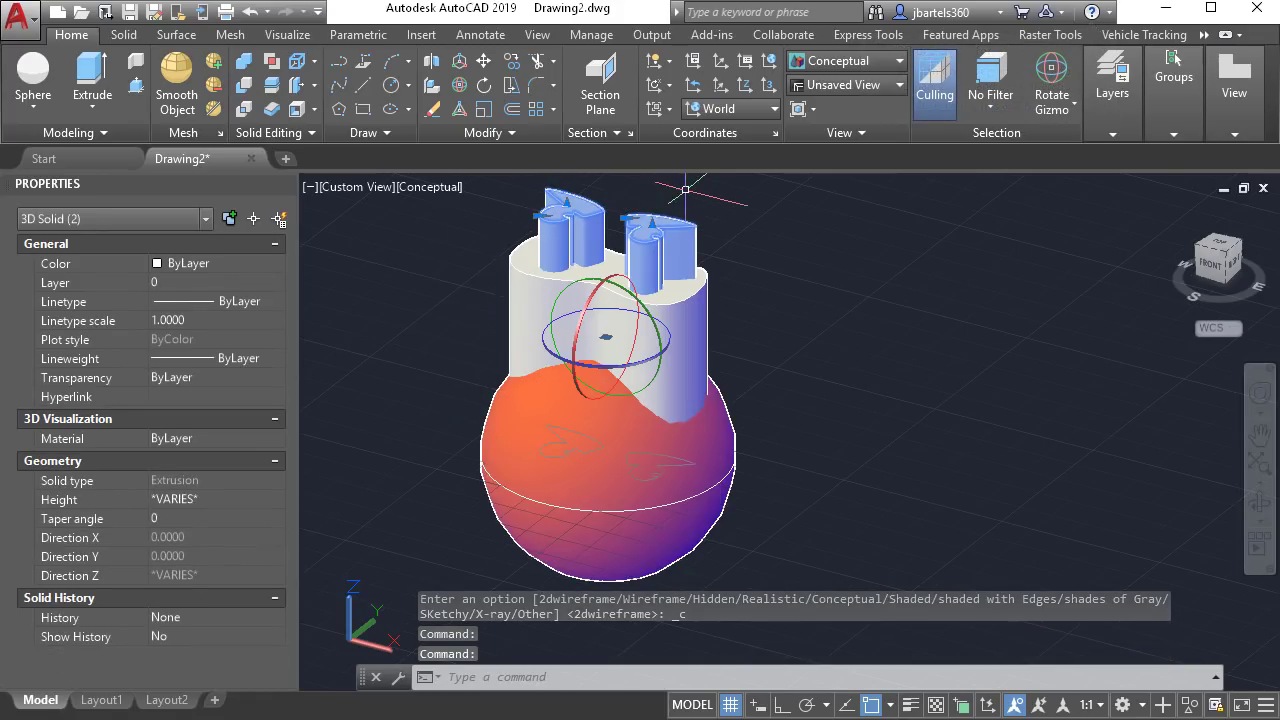
pyautogui.click(277, 263)
pyautogui.click(277, 263)
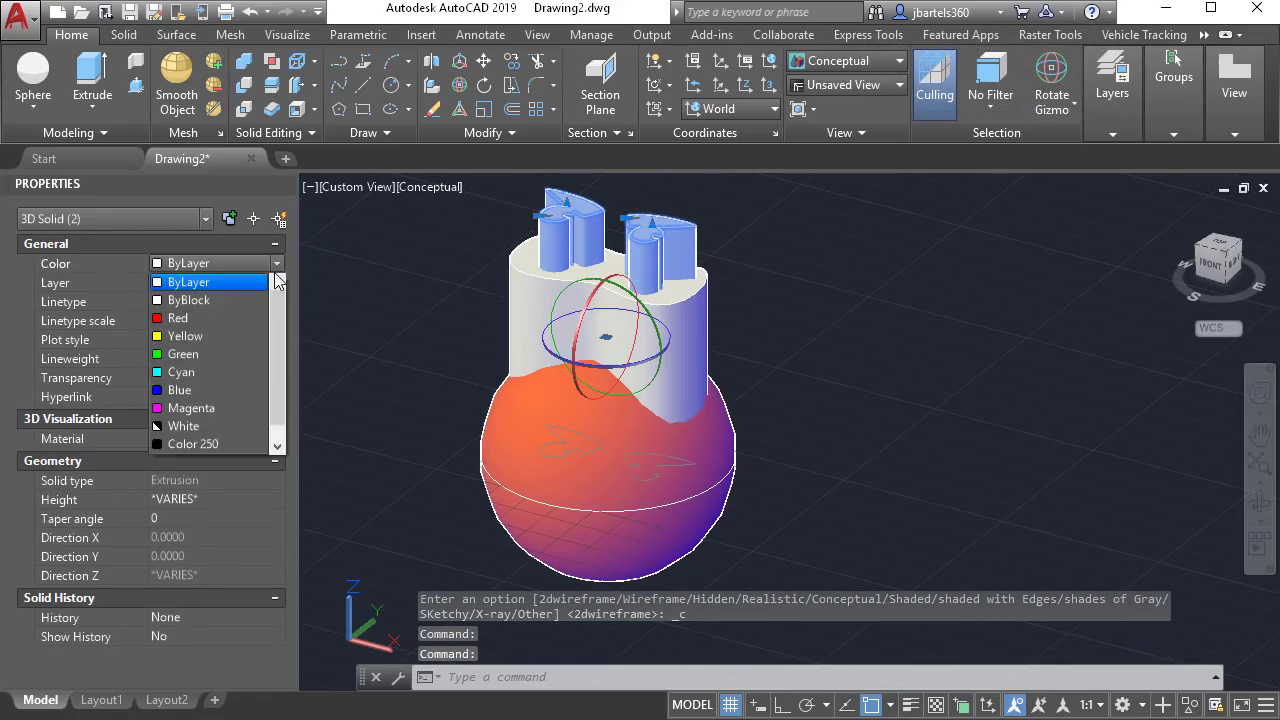
pyautogui.click(220, 441)
pyautogui.press('Escape')
pyautogui.press('Escape')
pyautogui.press('Escape')
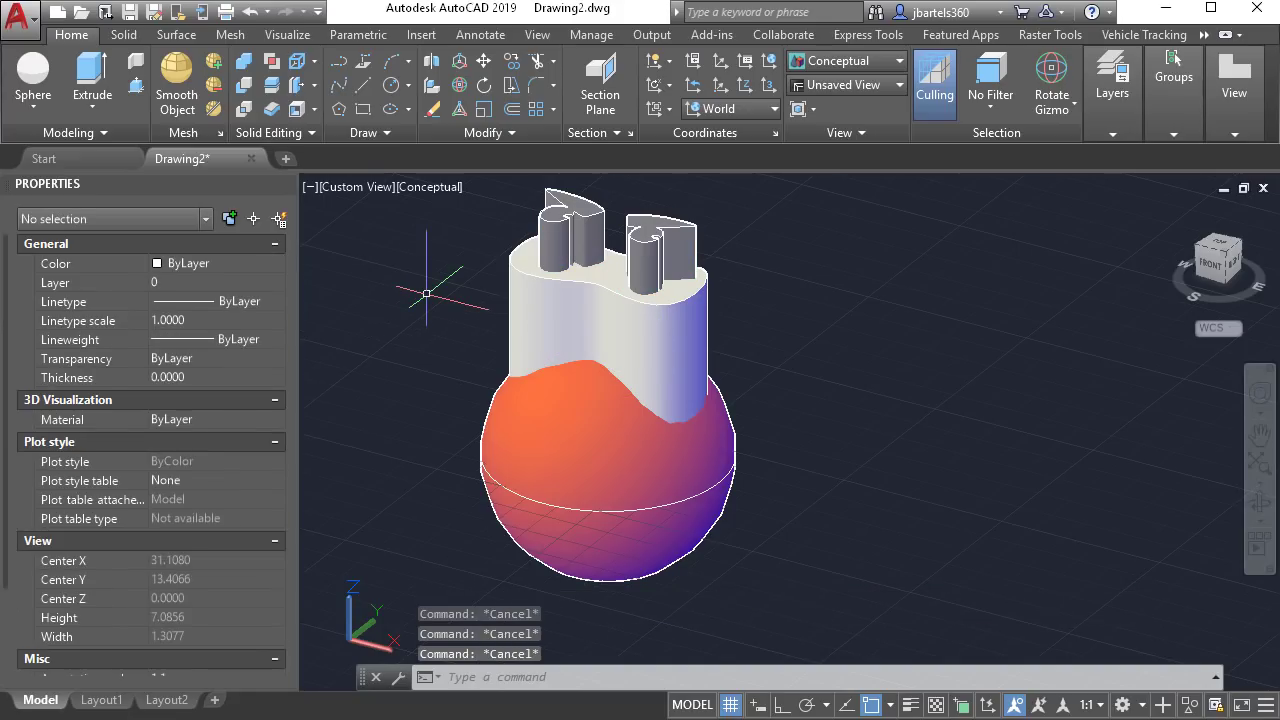
# With Ortho on, copy the head with its mask and eyes twice in a row along the Y axis, the farther copy about 10.56 away.
pyautogui.scroll(-3, 427, 293)
pyautogui.moveTo(669, 291); pyautogui.dragTo(667, 384, button='middle')
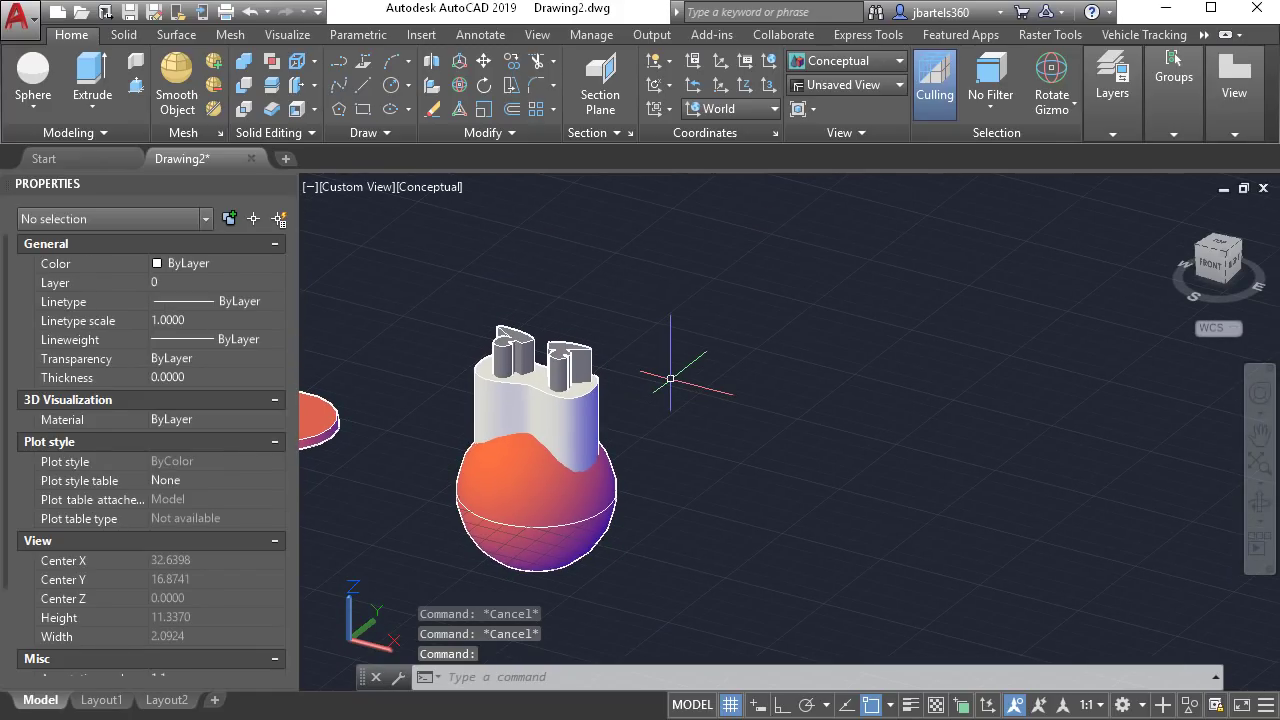
pyautogui.click(782, 704)
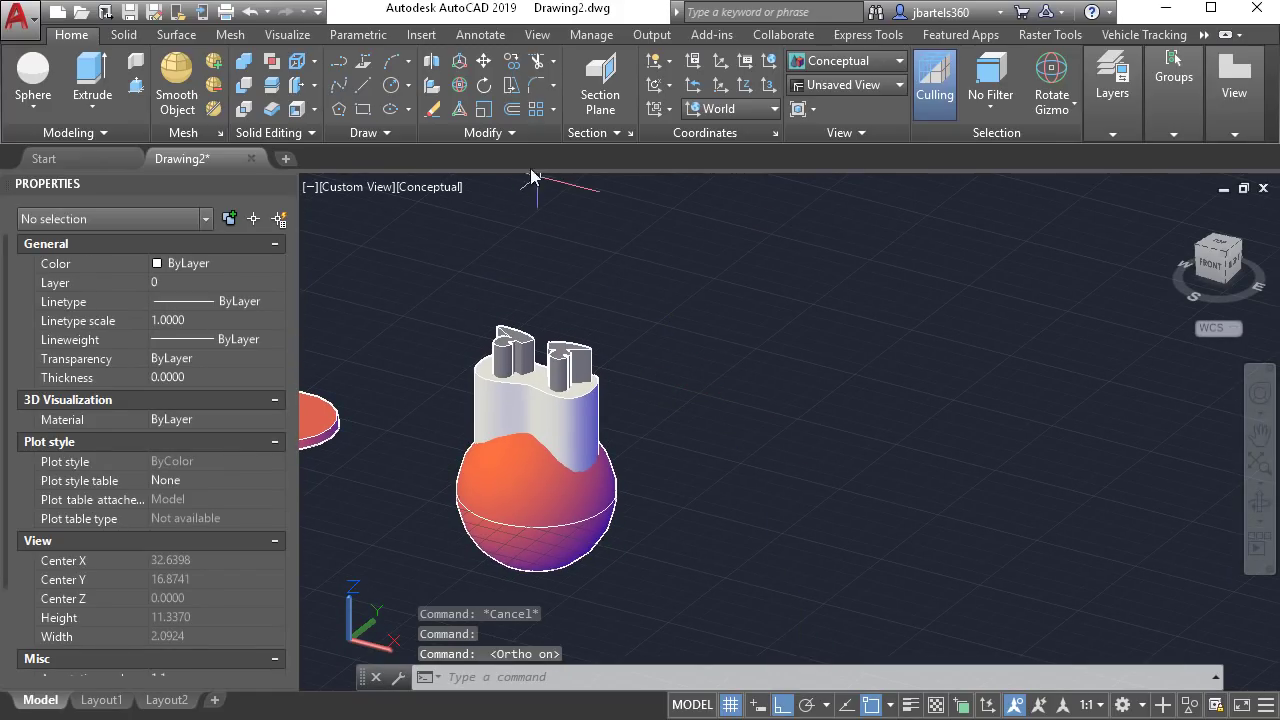
pyautogui.click(510, 62)
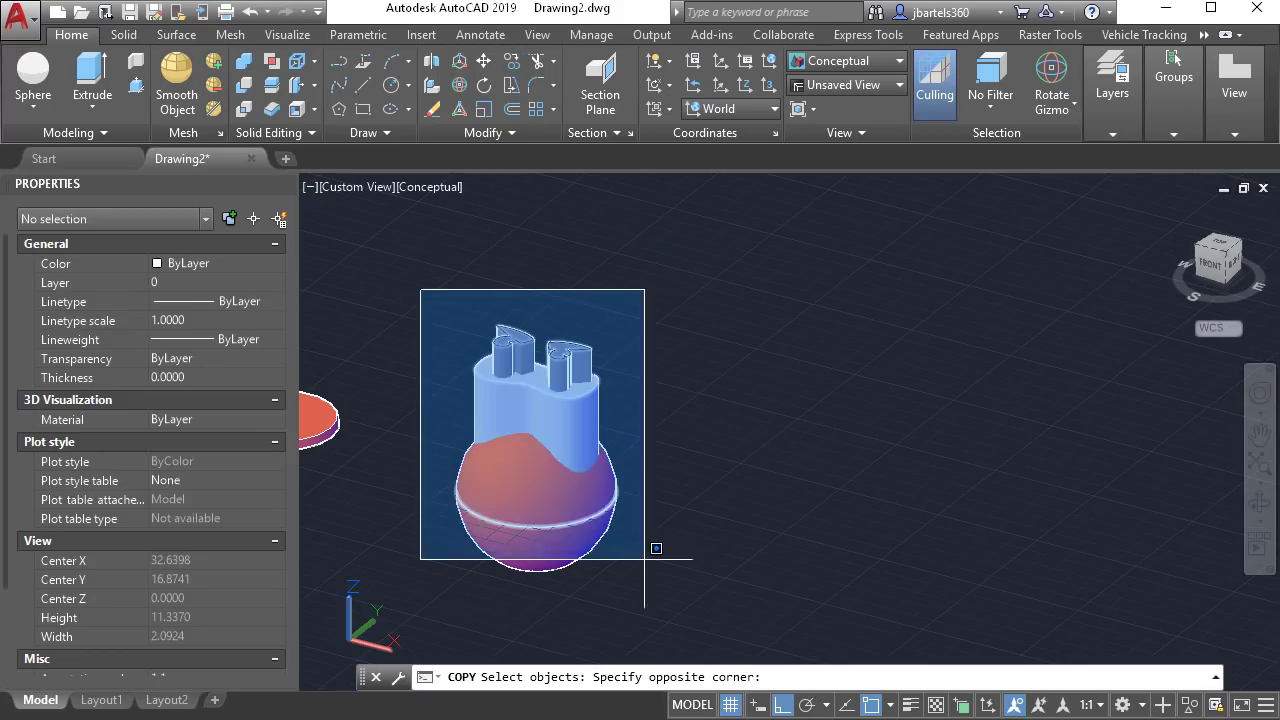
pyautogui.click(677, 588)
pyautogui.press('Return')
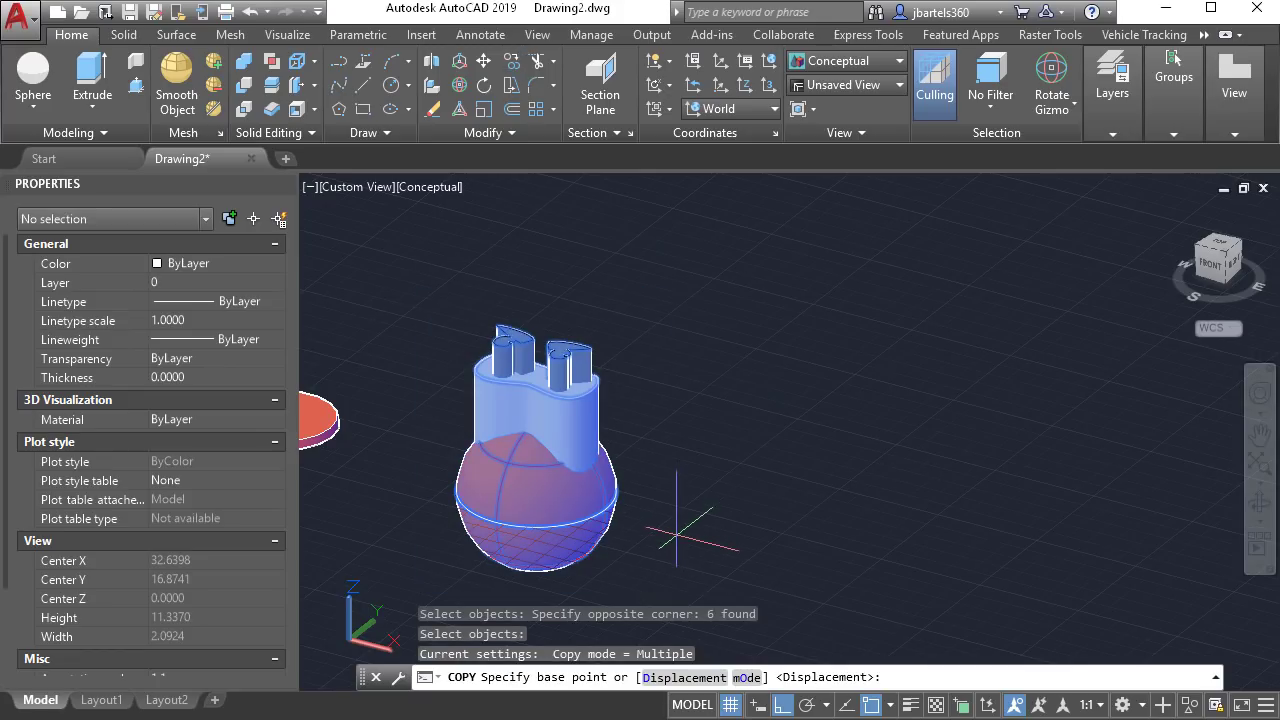
pyautogui.click(677, 533)
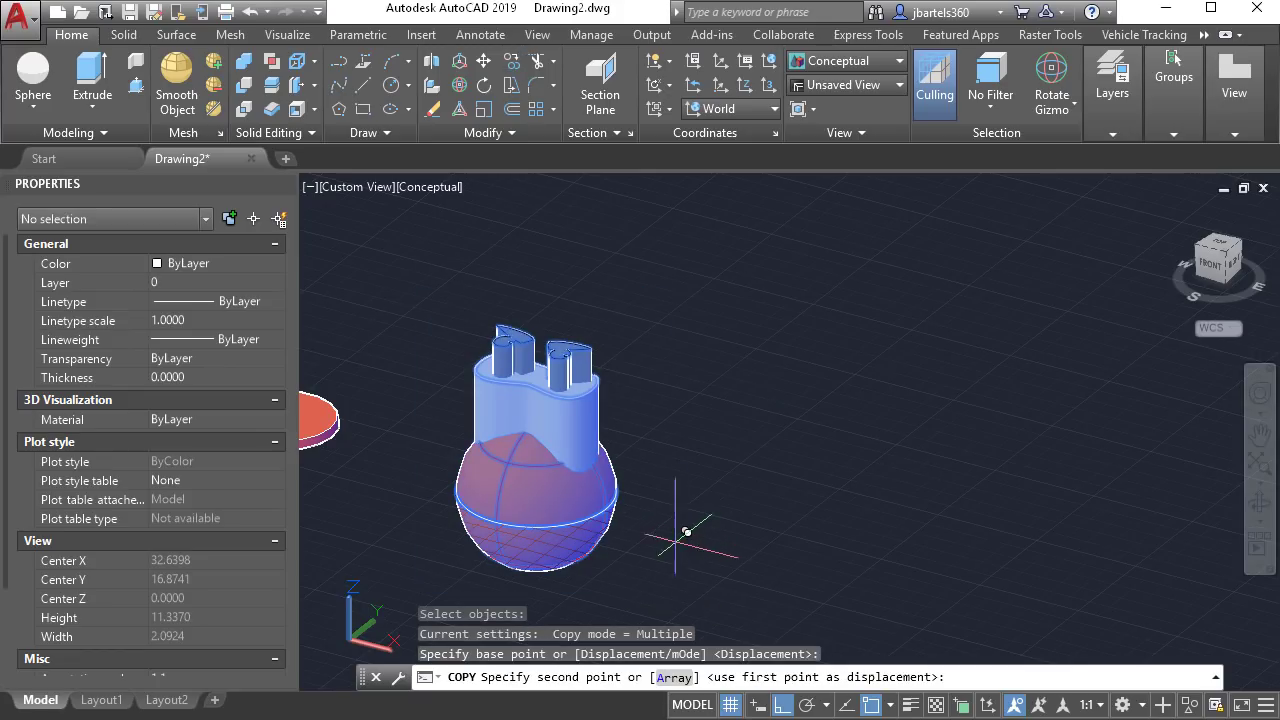
pyautogui.click(855, 452)
pyautogui.moveTo(855, 452); pyautogui.dragTo(802, 492, button='middle')
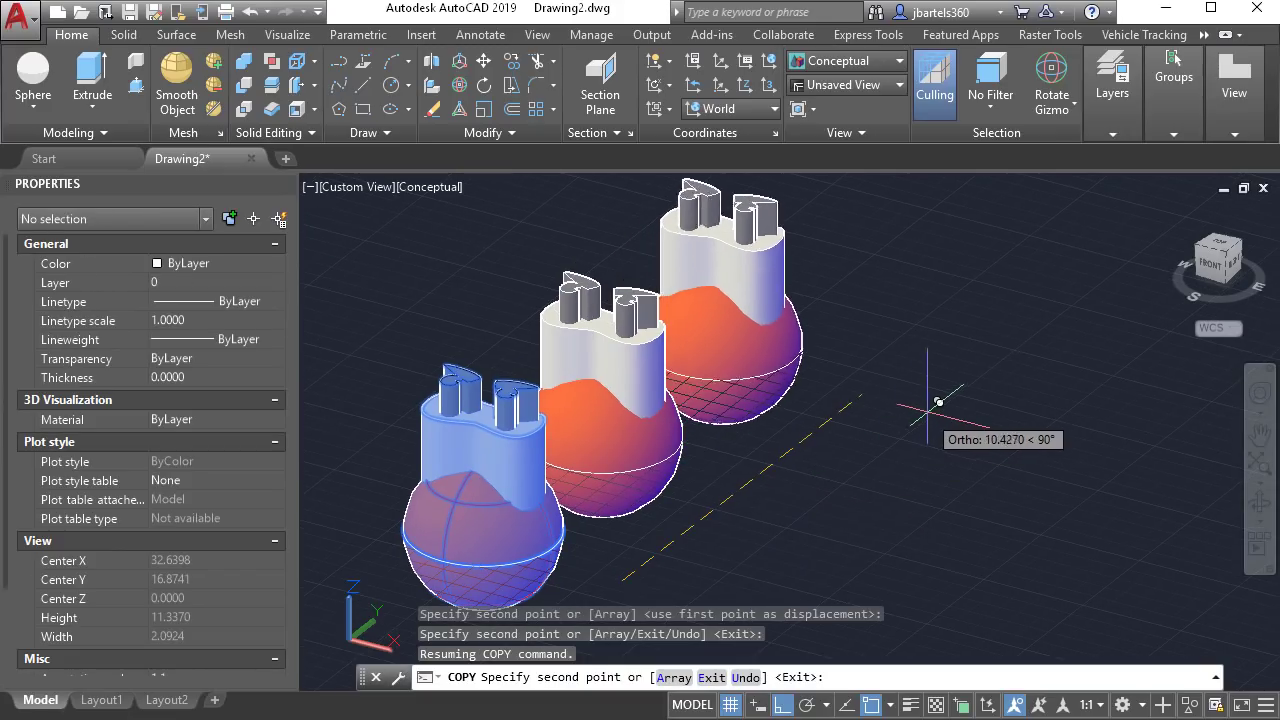
pyautogui.click(938, 404)
pyautogui.press('Escape')
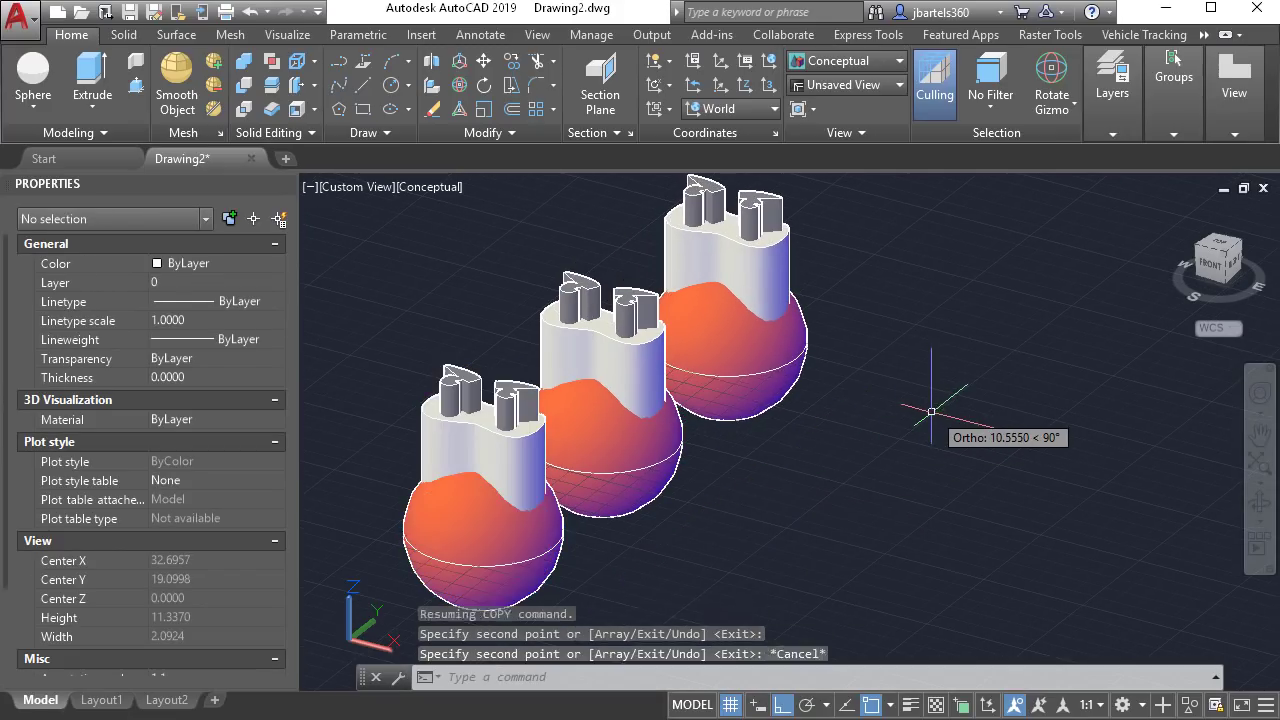
pyautogui.press('Escape')
# Subtract the mask solid from the sphere of the original head at the front of the row.
pyautogui.moveTo(837, 437); pyautogui.dragTo(931, 400, button='middle')
pyautogui.scroll(3, 474, 481)
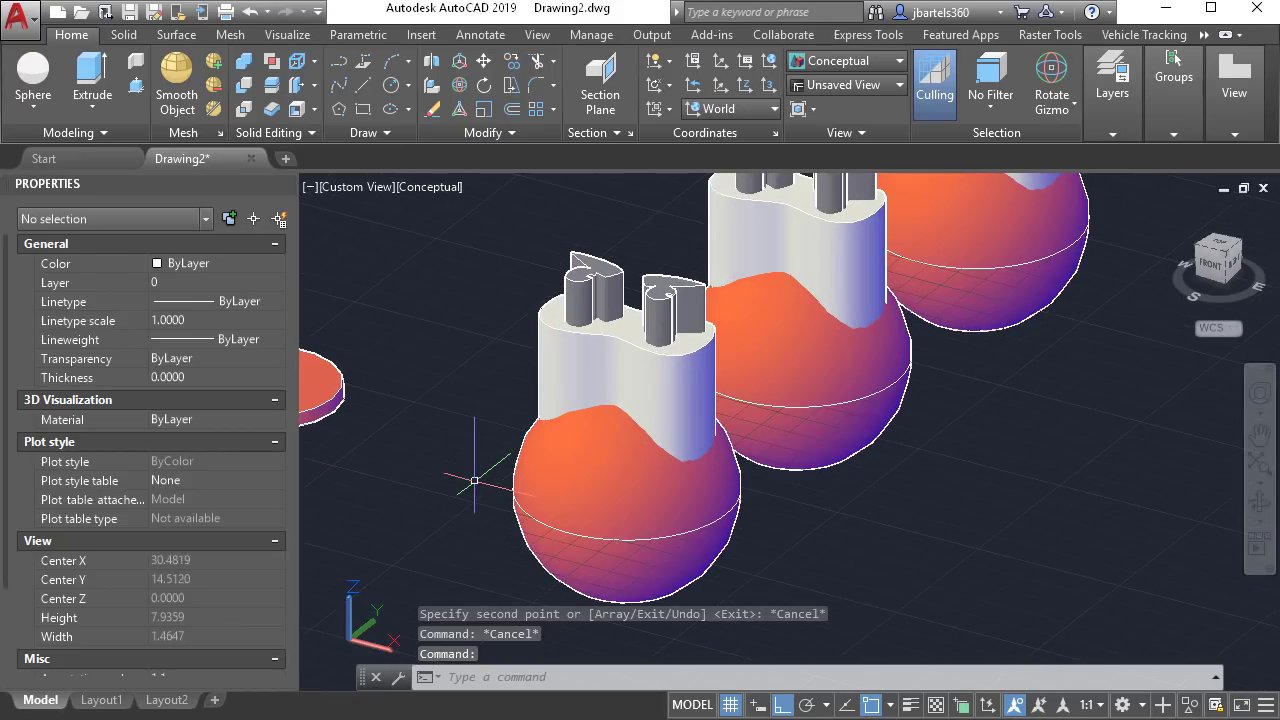
pyautogui.scroll(2, 553, 410)
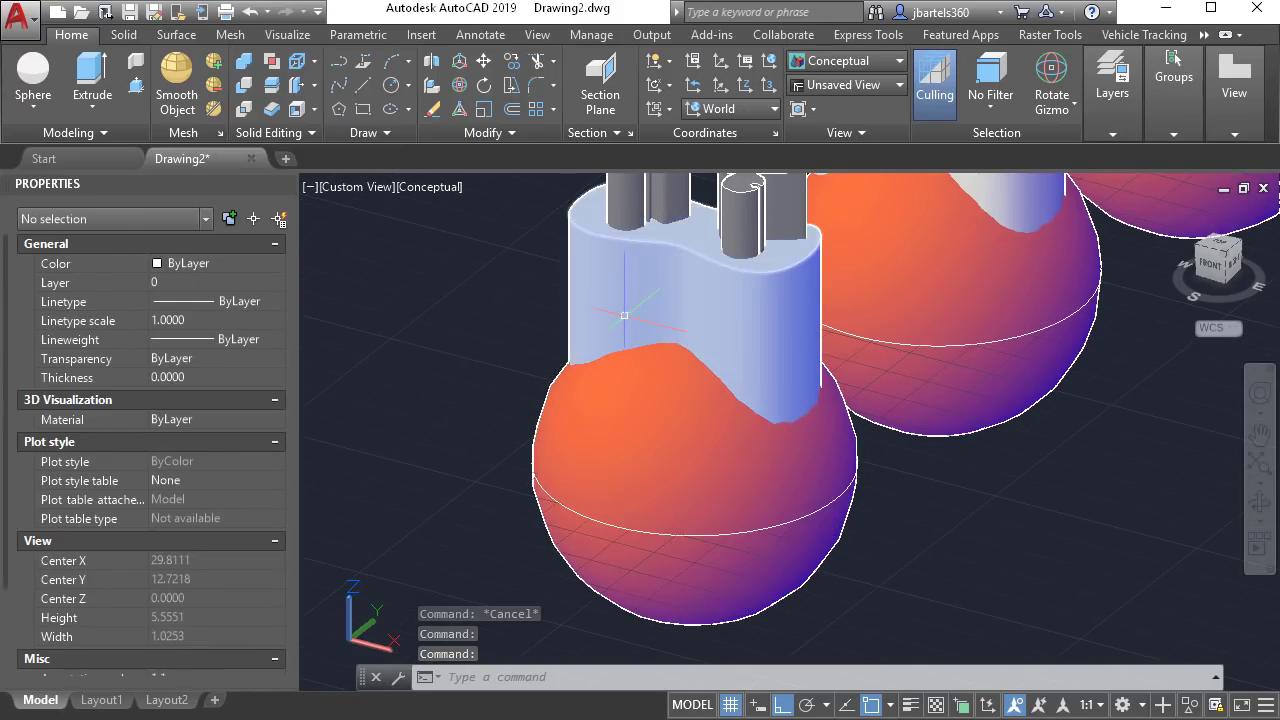
pyautogui.scroll(-2, 624, 315)
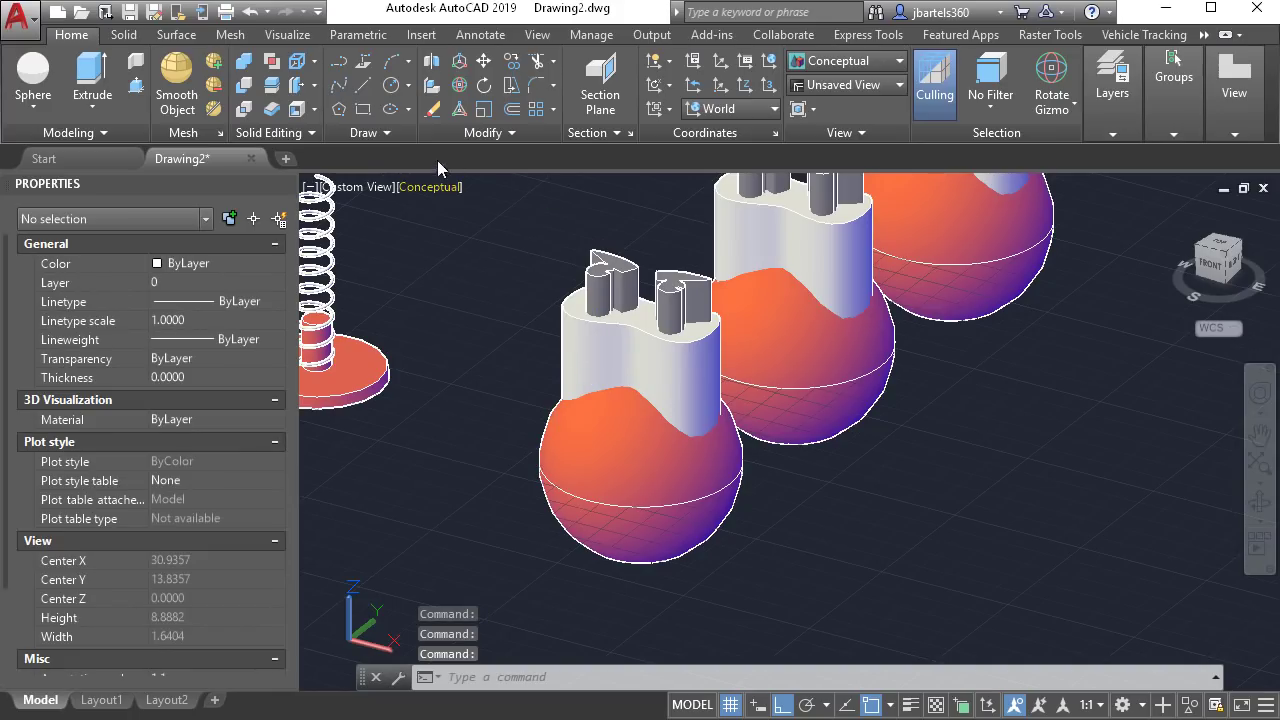
pyautogui.click(244, 88)
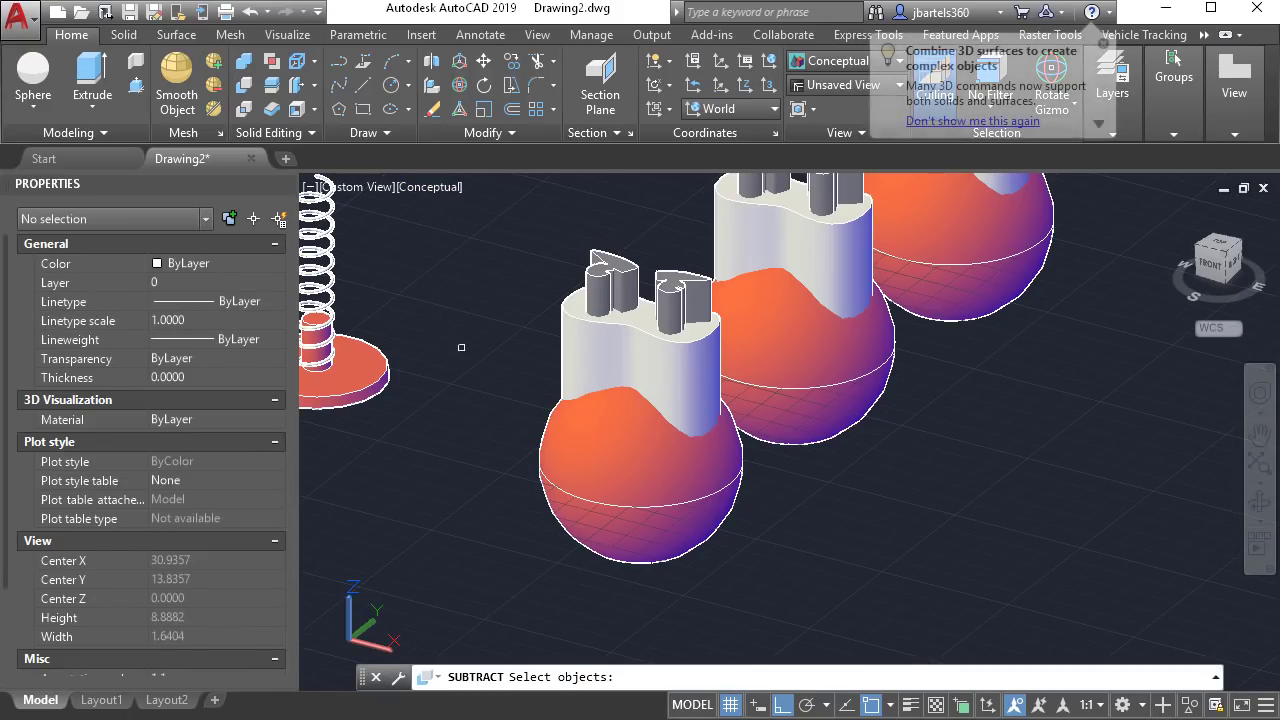
pyautogui.click(555, 425)
pyautogui.press('Return')
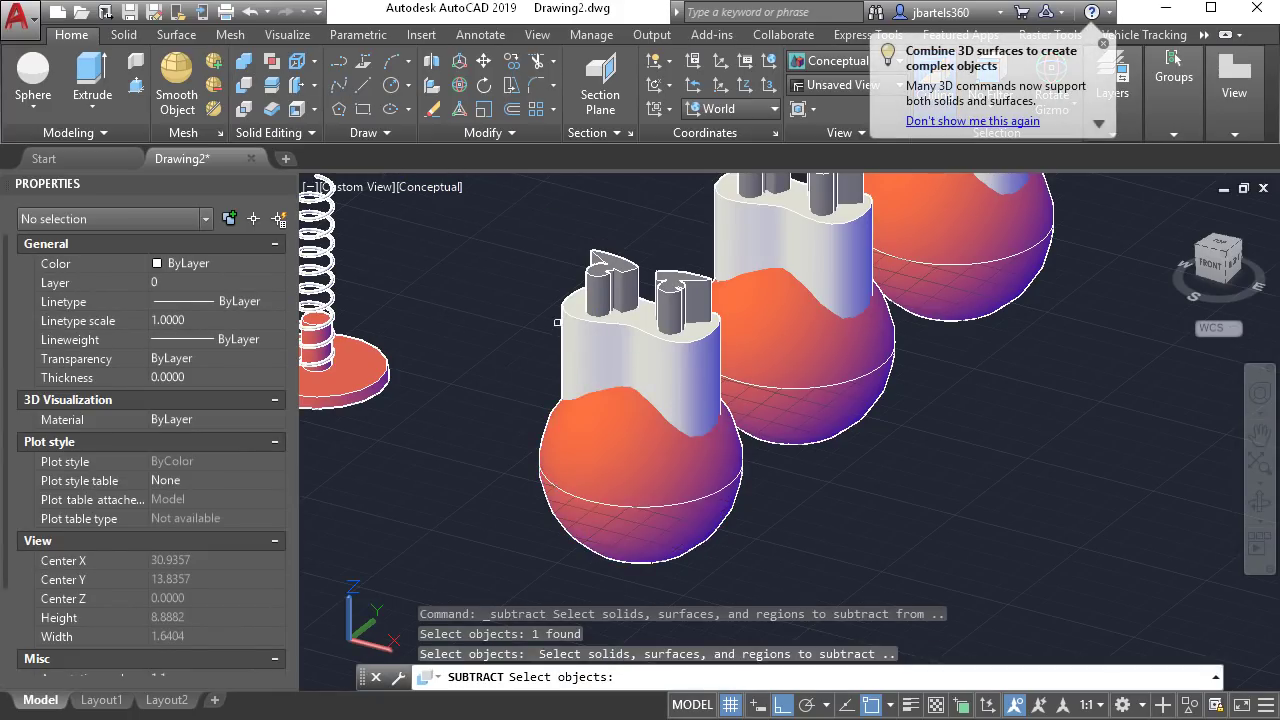
pyautogui.click(558, 322)
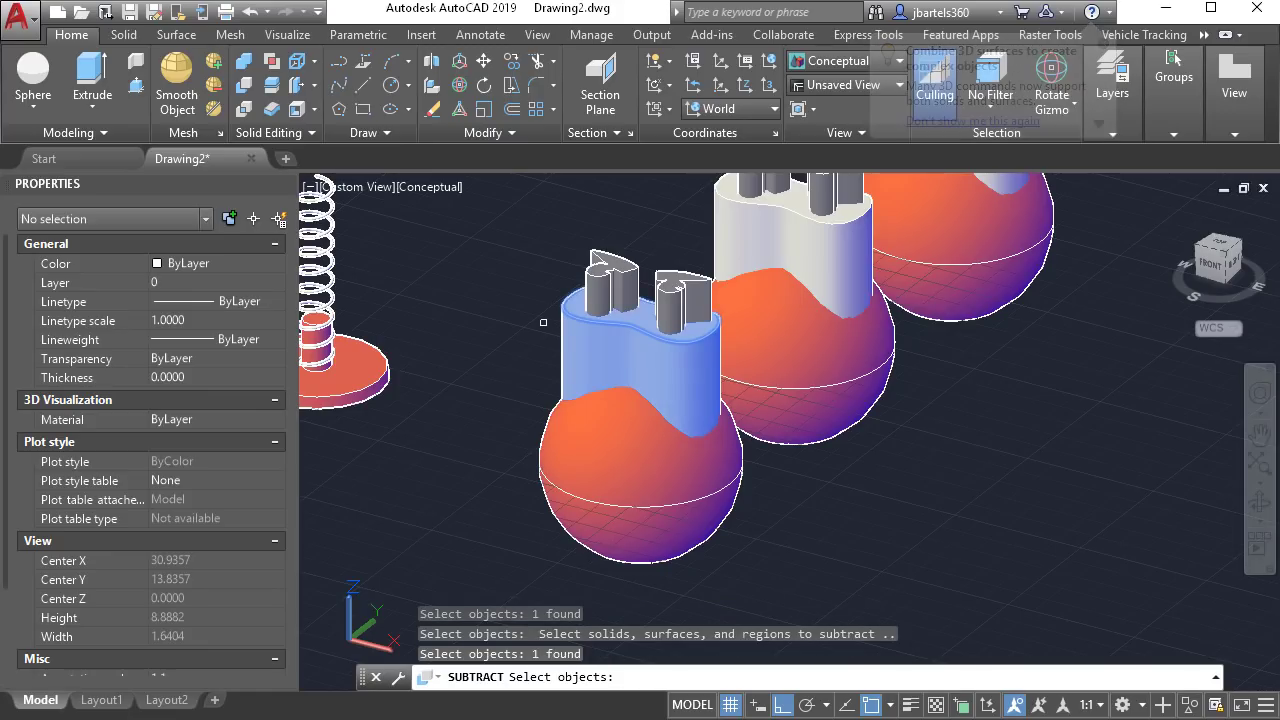
pyautogui.press('Return')
# Delete the two eye solids left standing in the front head's mask recess.
pyautogui.click(668, 251)
pyautogui.click(612, 282)
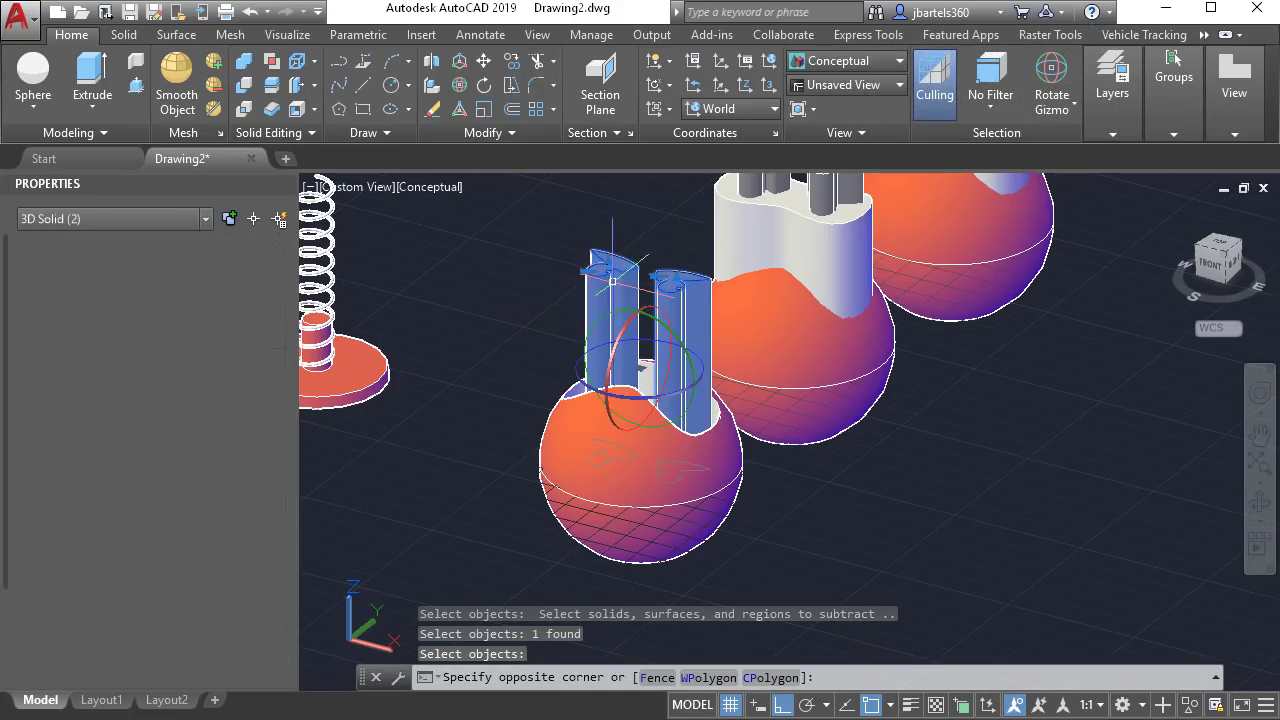
pyautogui.press('Delete')
# Subtract both eye solids from the mask solid on the middle head.
pyautogui.keyDown('shift'); pyautogui.moveTo(625, 288); pyautogui.dragTo(575, 385, button='middle'); pyautogui.keyUp('shift')
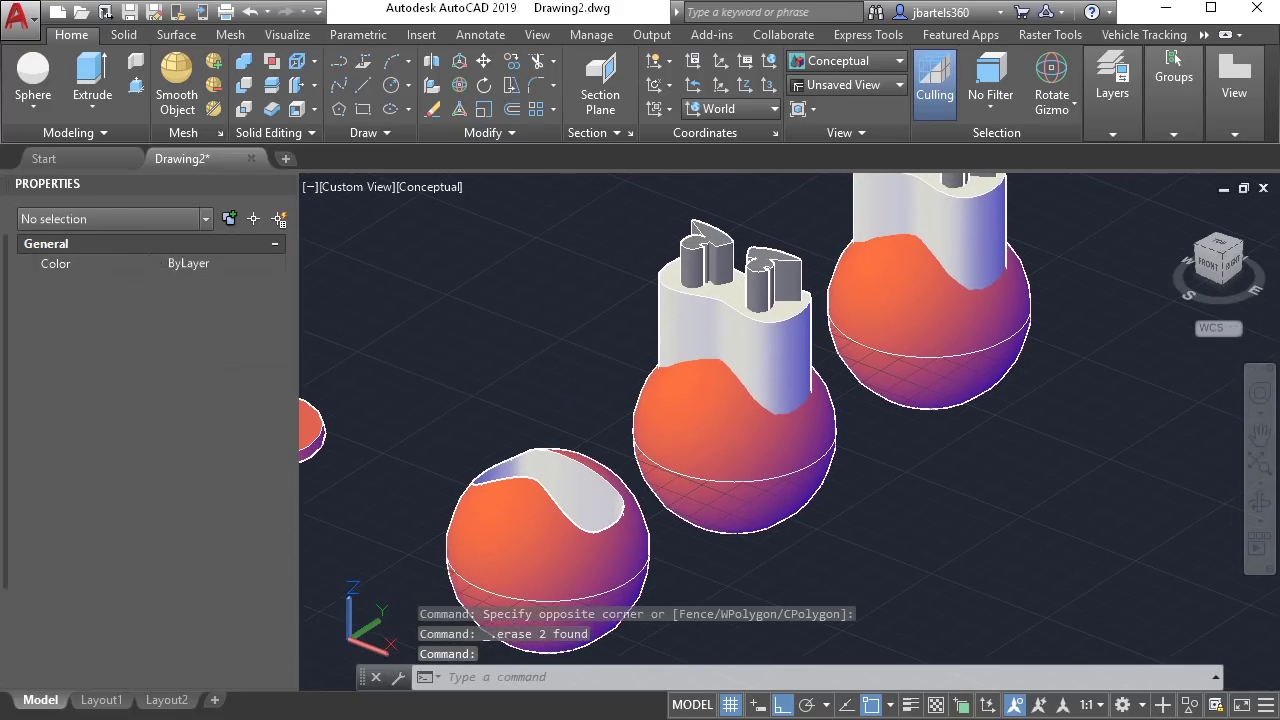
pyautogui.click(245, 90)
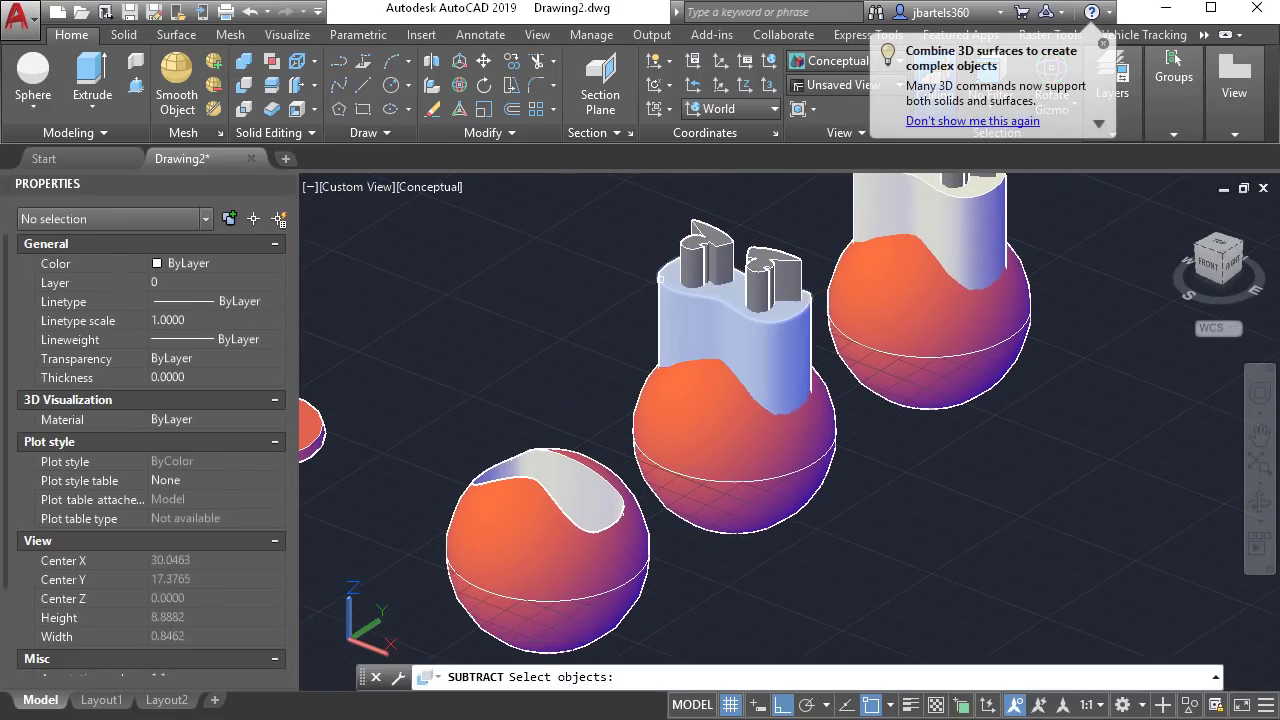
pyautogui.click(657, 280)
pyautogui.press('Return')
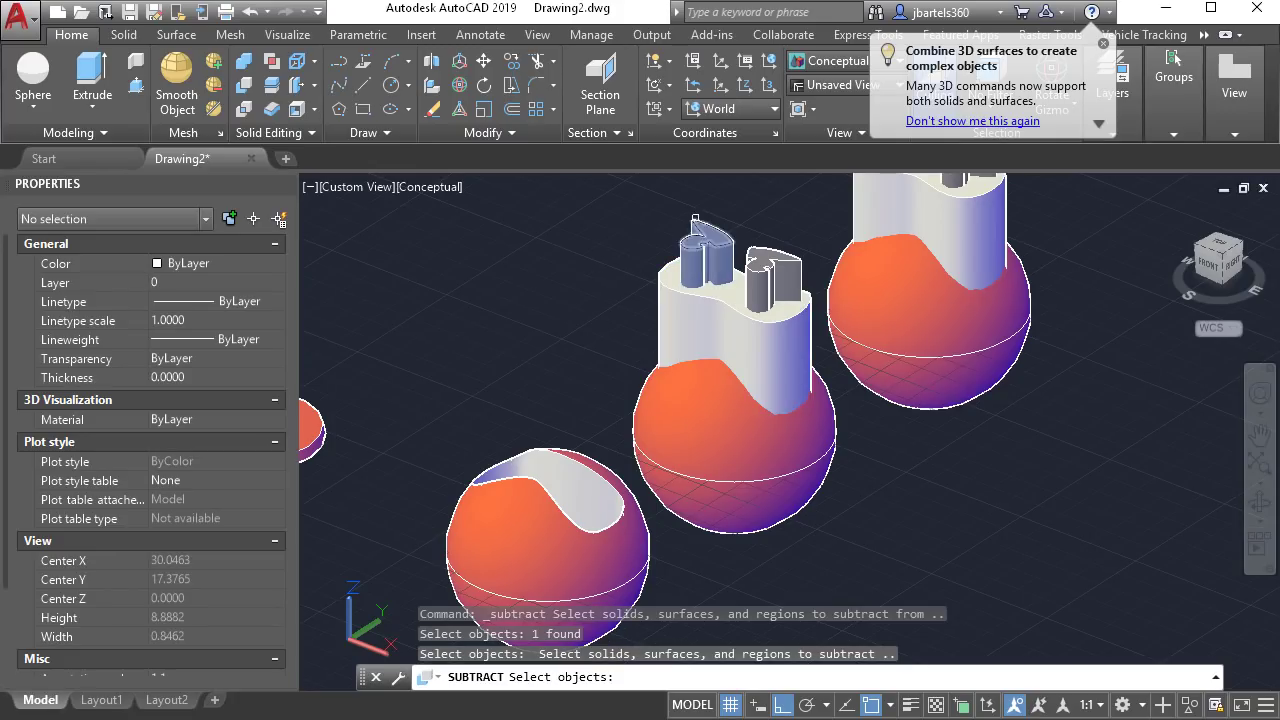
pyautogui.click(728, 238)
pyautogui.click(762, 250)
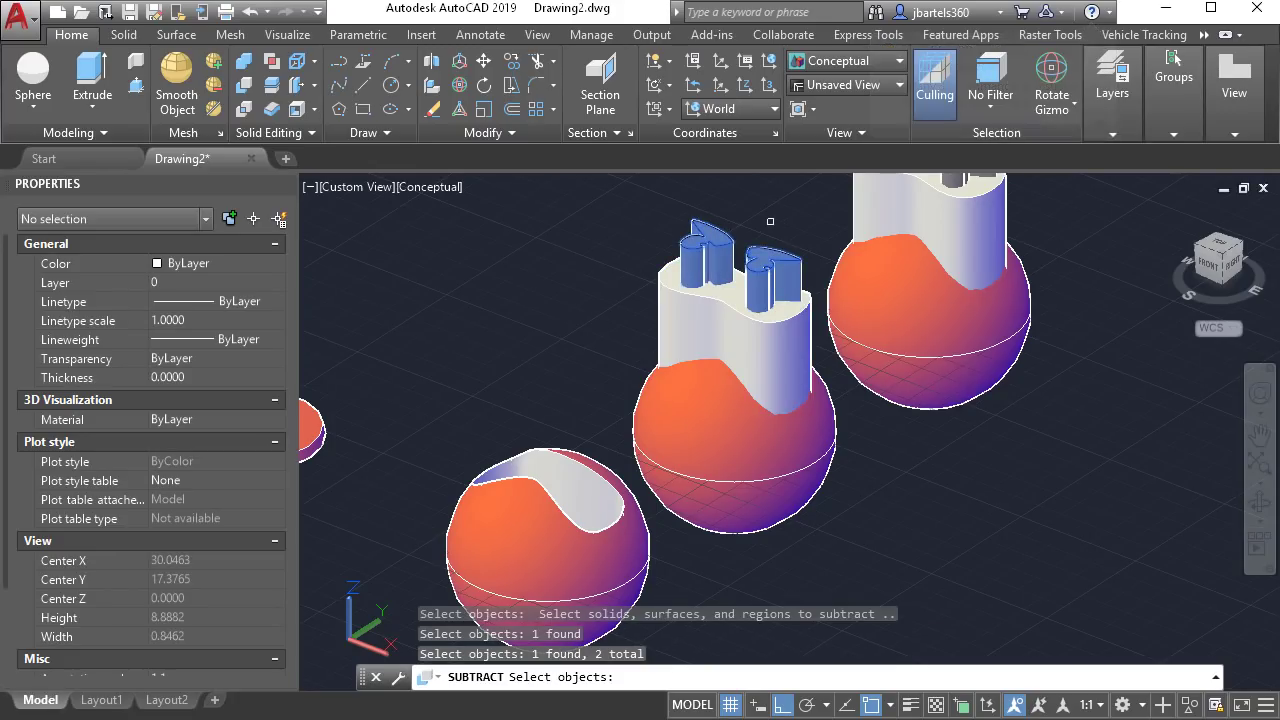
pyautogui.press('Return')
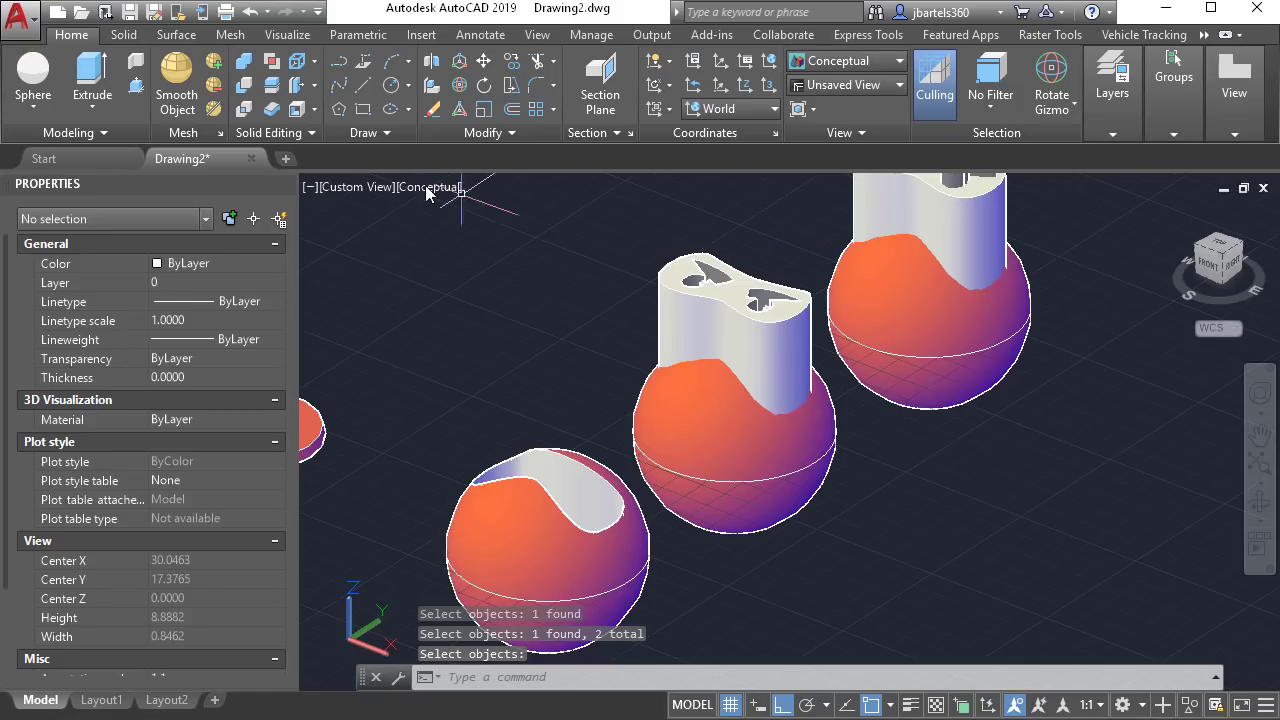
# Intersect the middle head's sphere with its mask solid to leave only the mask piece with the eye cutouts.
pyautogui.click(244, 110)
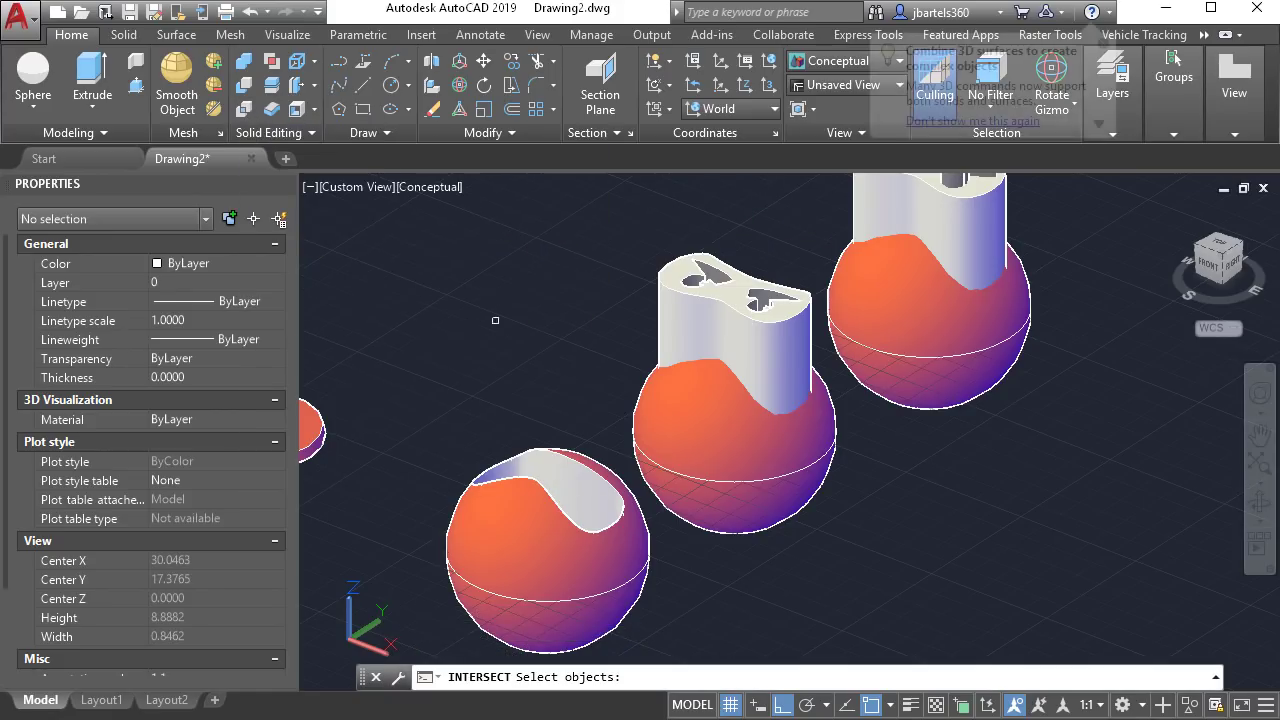
pyautogui.click(641, 410)
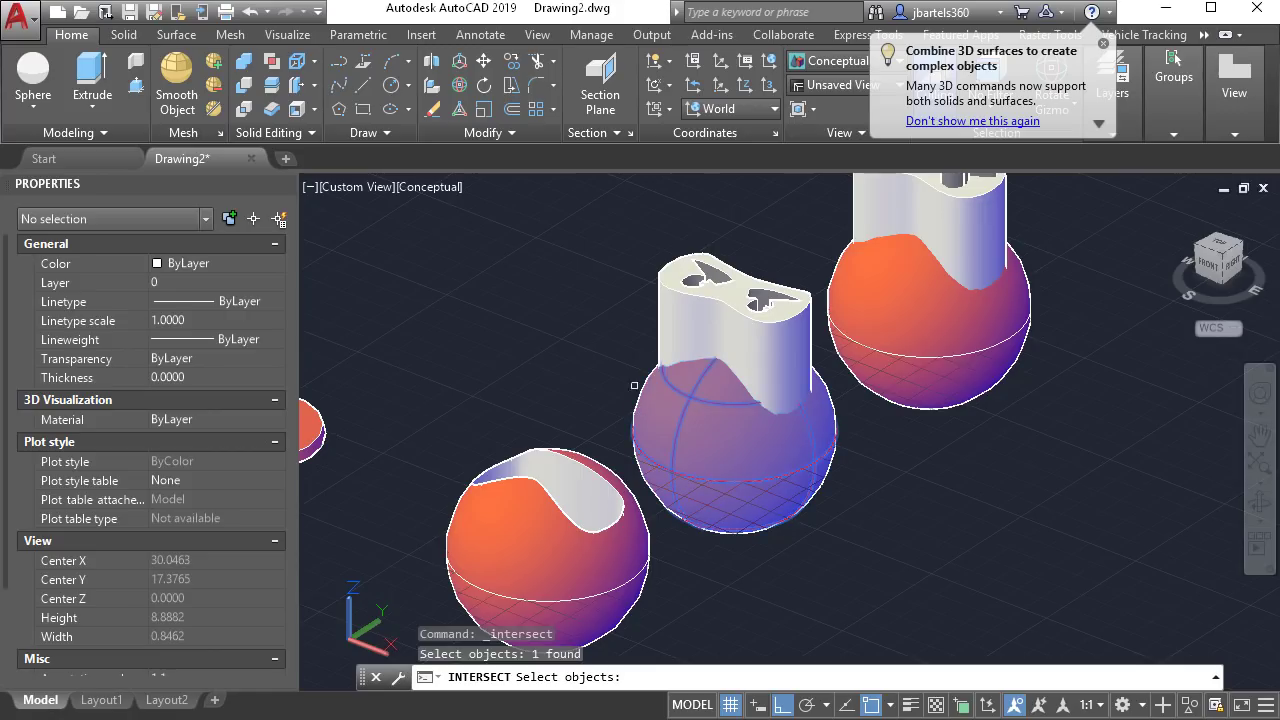
pyautogui.click(657, 283)
pyautogui.press('Return')
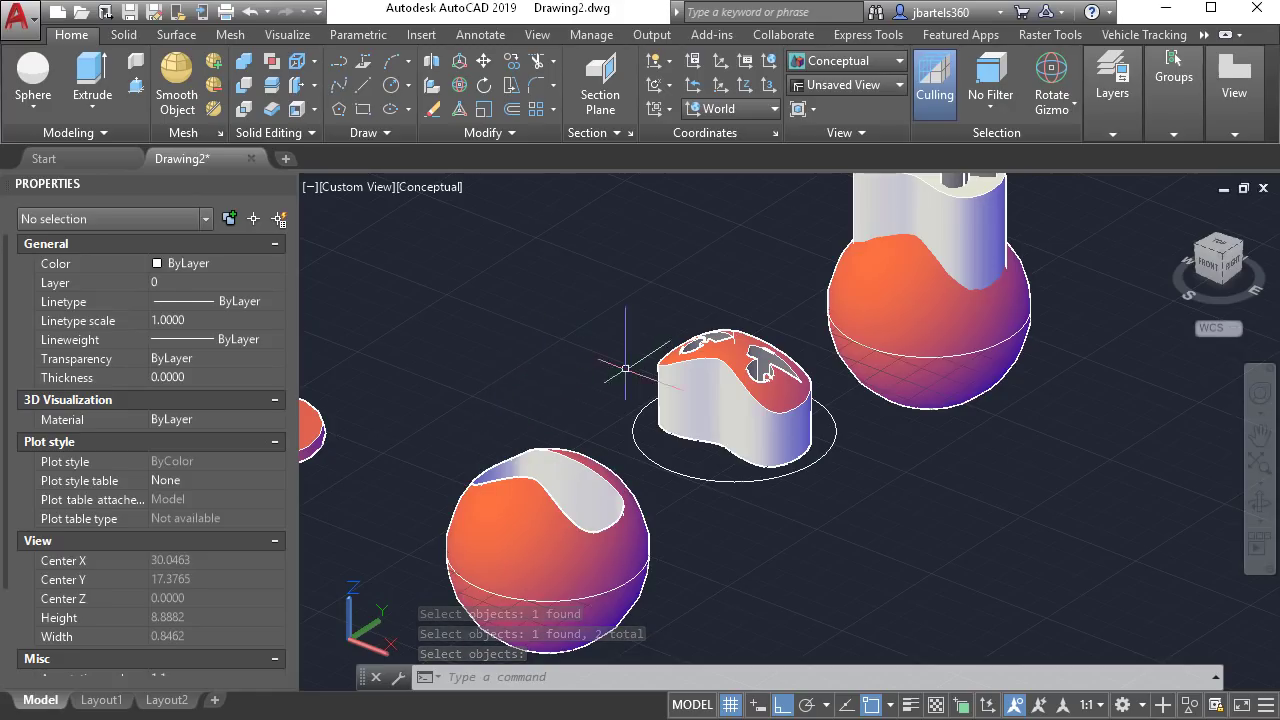
# Set the color of the intersected mask piece in the middle of the row to White.
pyautogui.click(660, 362)
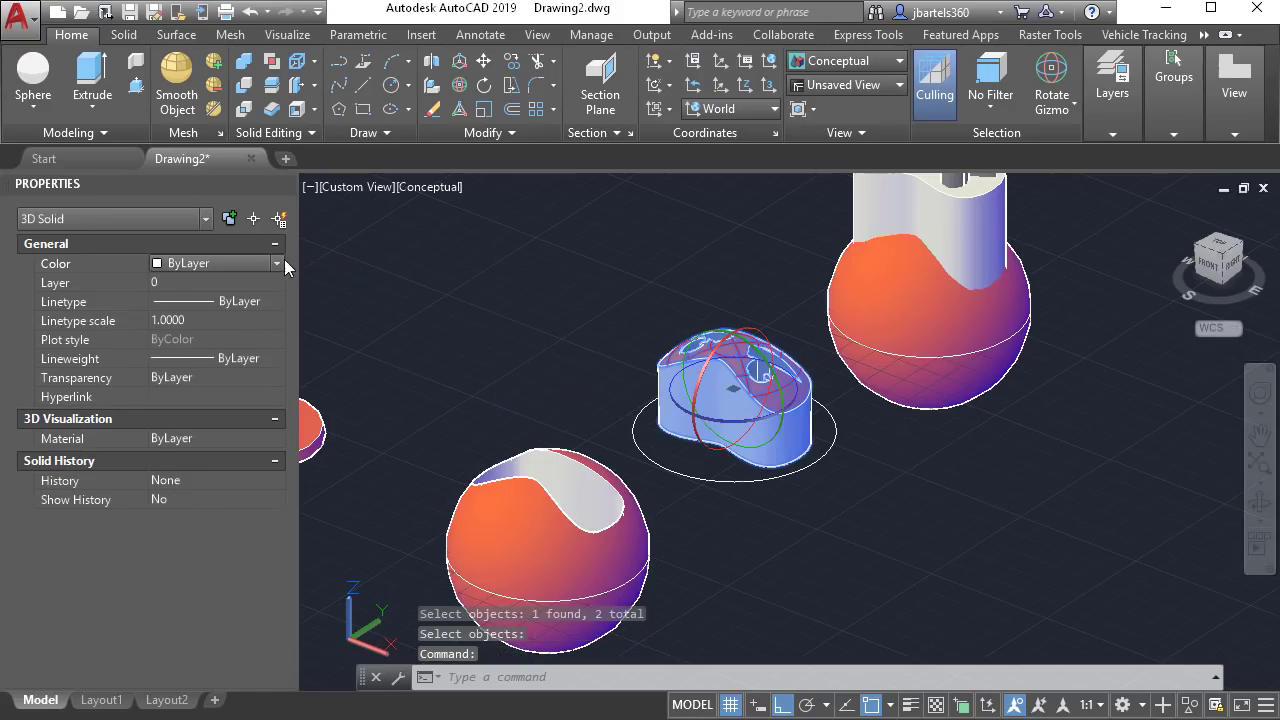
pyautogui.click(278, 263)
pyautogui.click(247, 434)
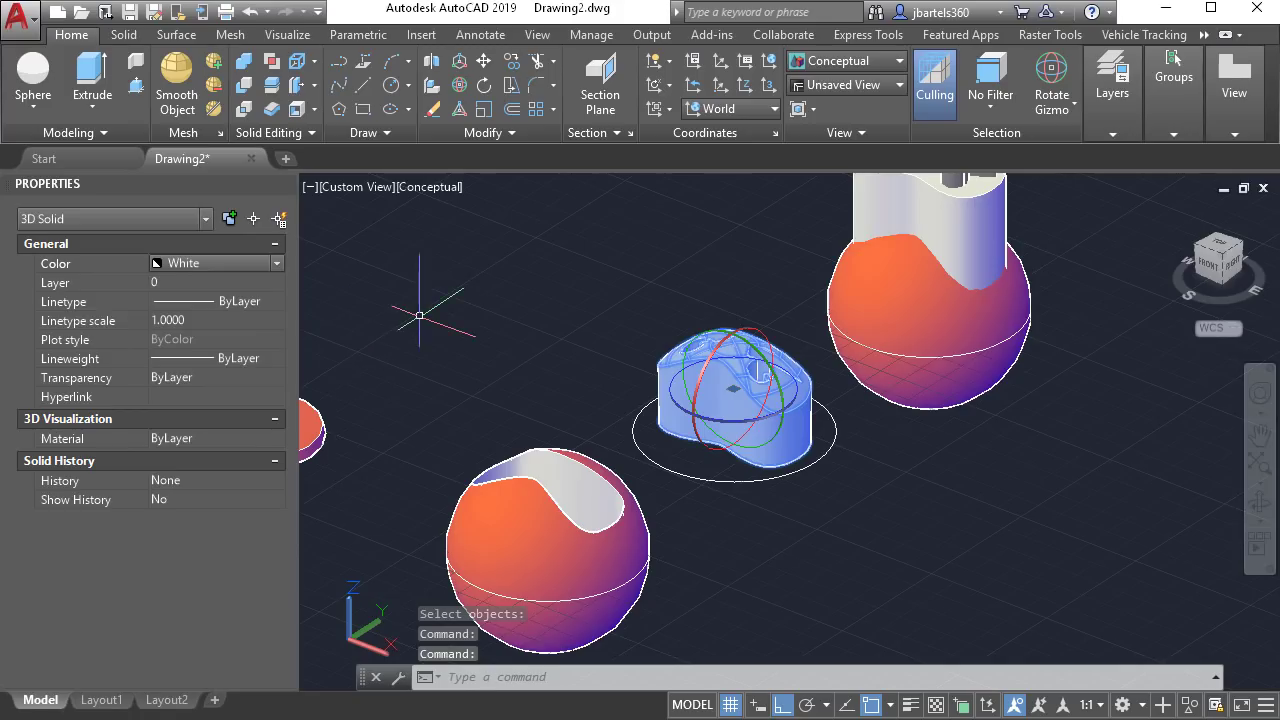
pyautogui.press('Escape')
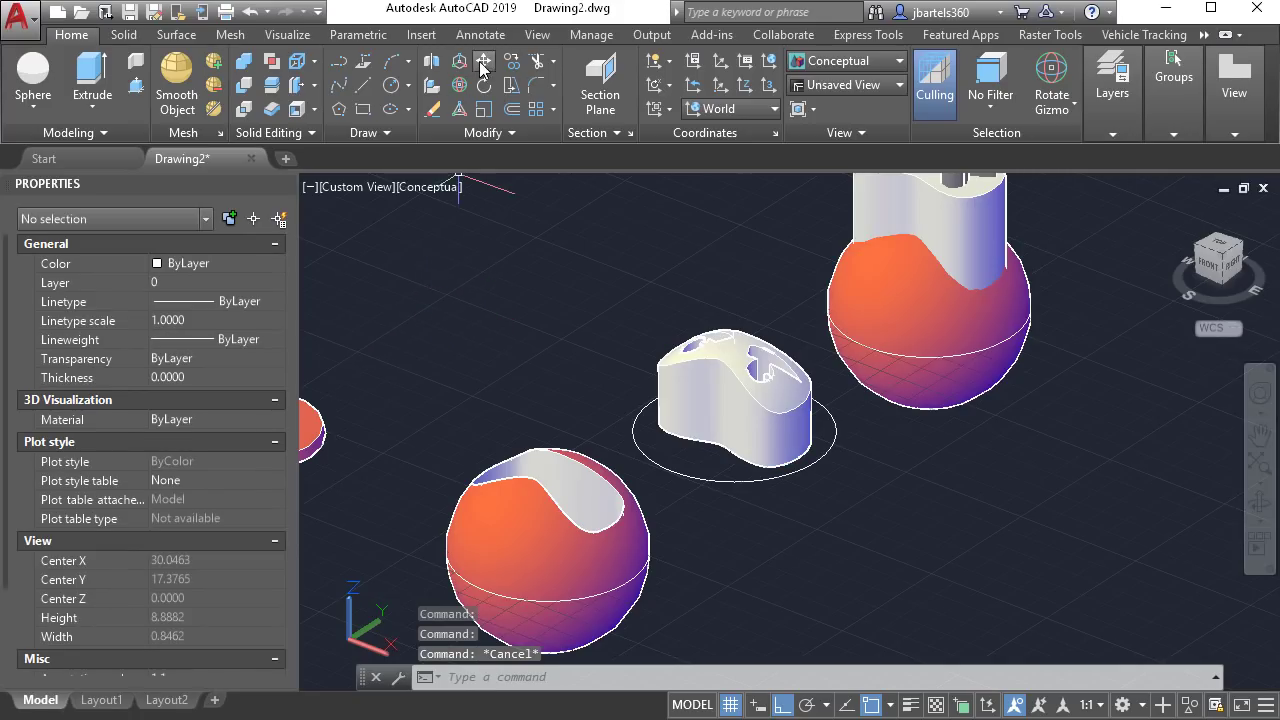
# Move the white mask piece from the center of its surrounding circle to the center of the front head, filling its recess.
pyautogui.click(483, 63)
pyautogui.click(656, 338)
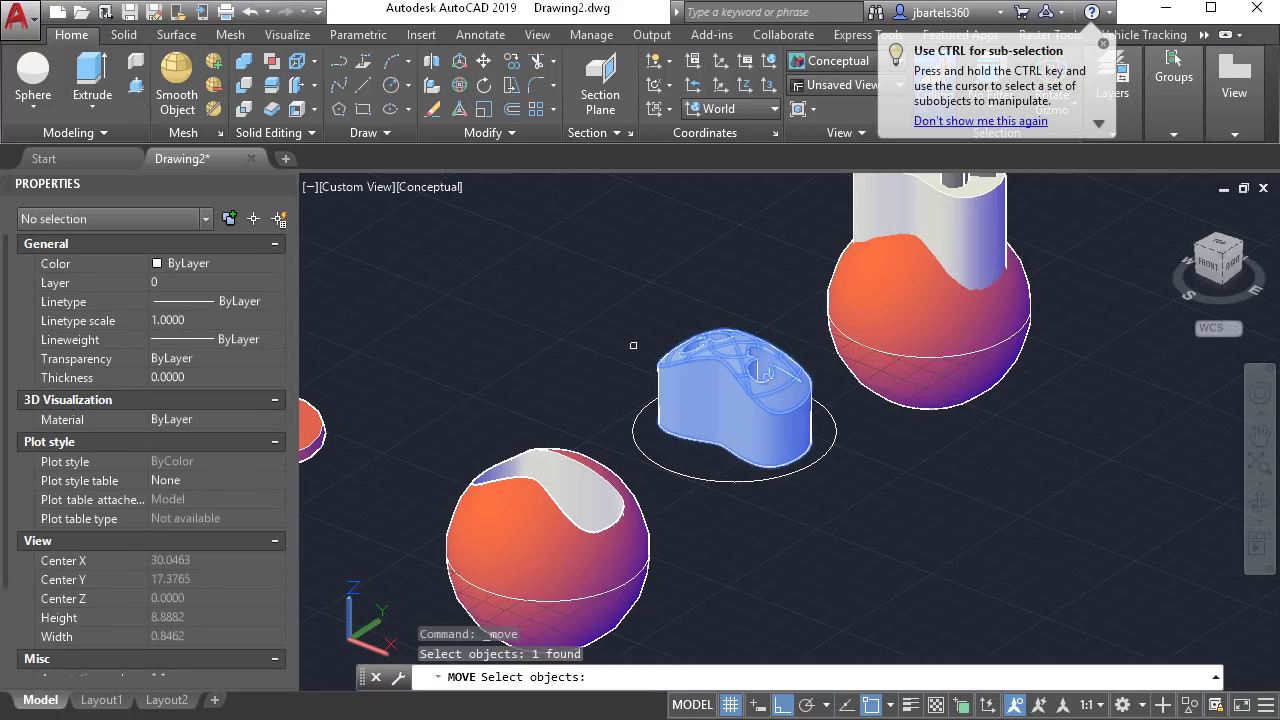
pyautogui.press('Return')
pyautogui.click(733, 431)
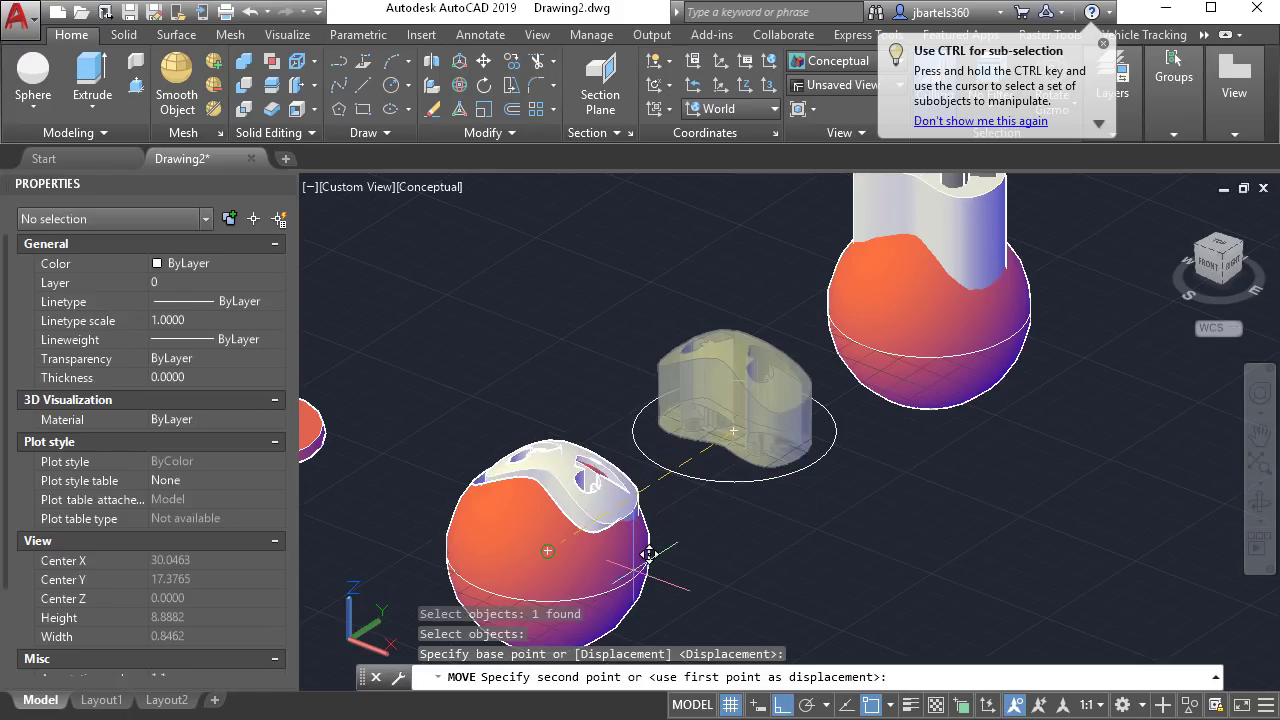